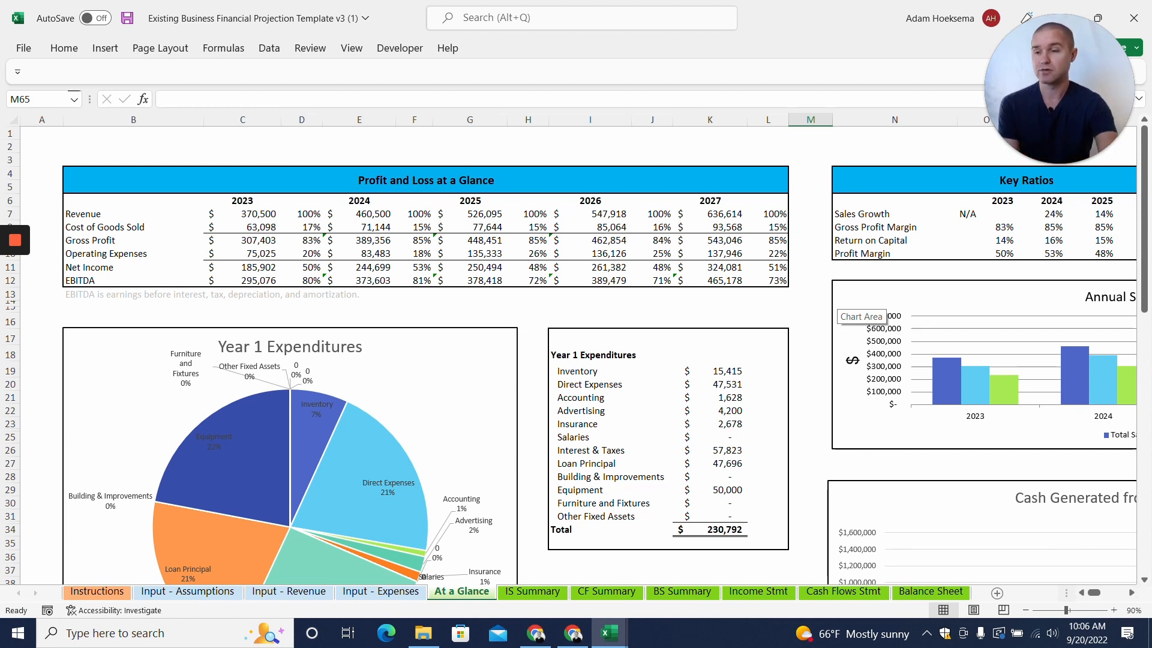
Review the profit and loss table and the Year 1 expenditures on the At a Glance sheet.
left_click(426, 180)
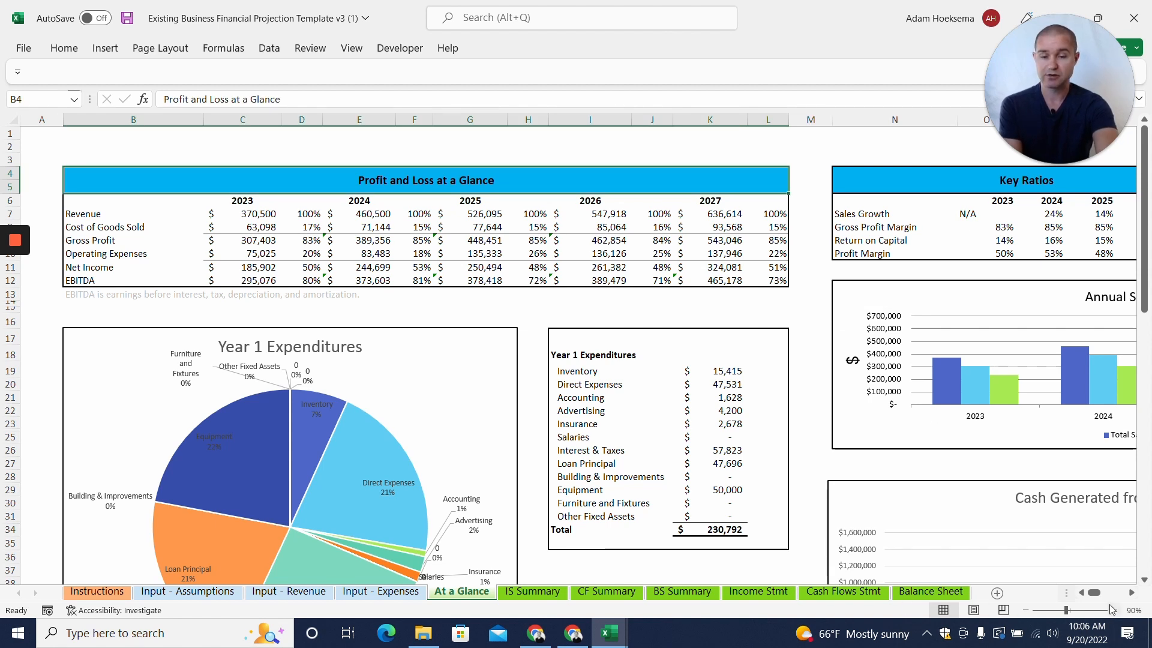
scroll(1033, 551, "down", 1)
scroll(1033, 551, "down", 14)
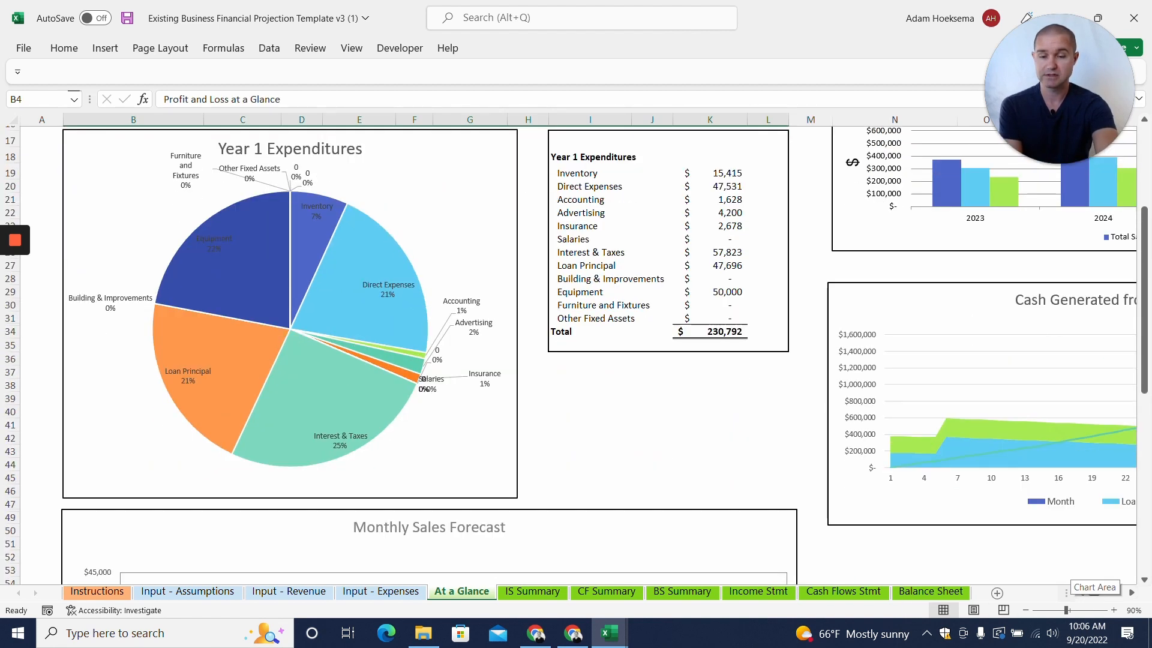
scroll(1033, 551, "up", 15)
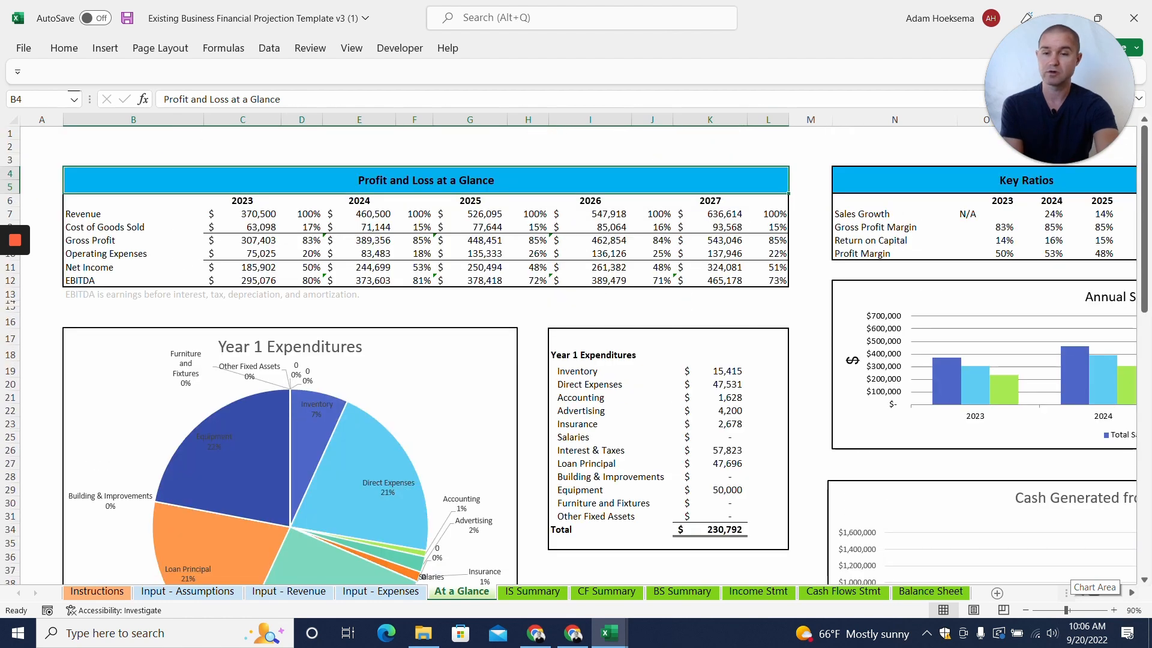
Review the income statement, cash flow and balance sheet summaries, plus the monthly pro forma income statements.
left_click(532, 591)
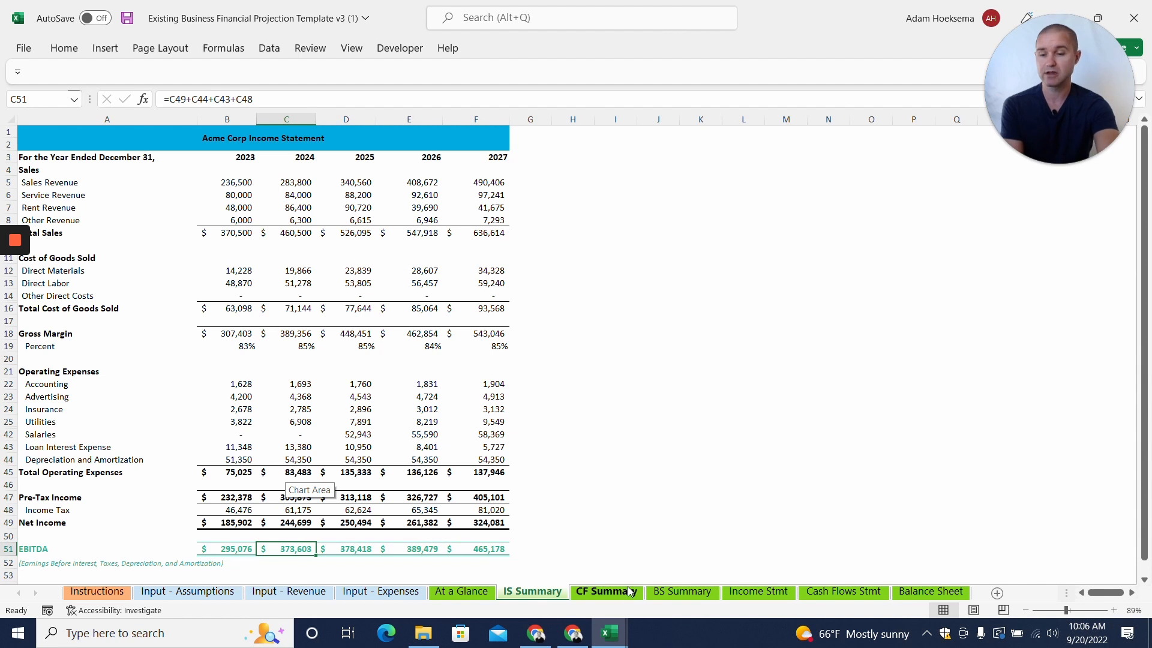
left_click(606, 591)
left_click(684, 591)
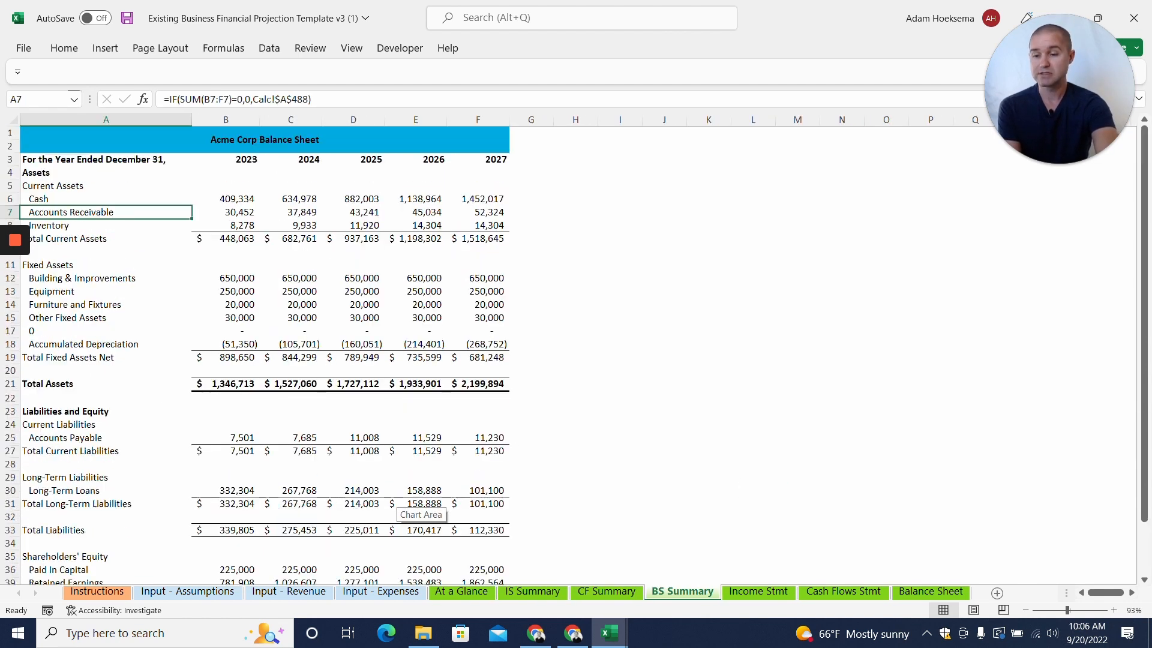
scroll(417, 505, "down", 2)
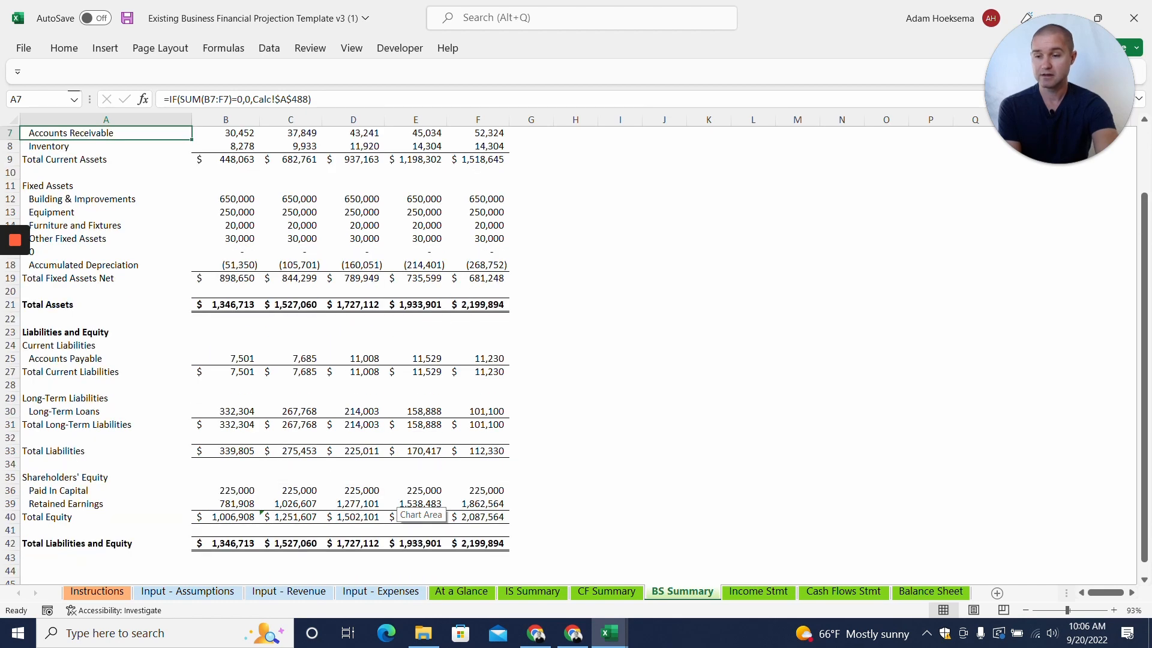
left_click(759, 591)
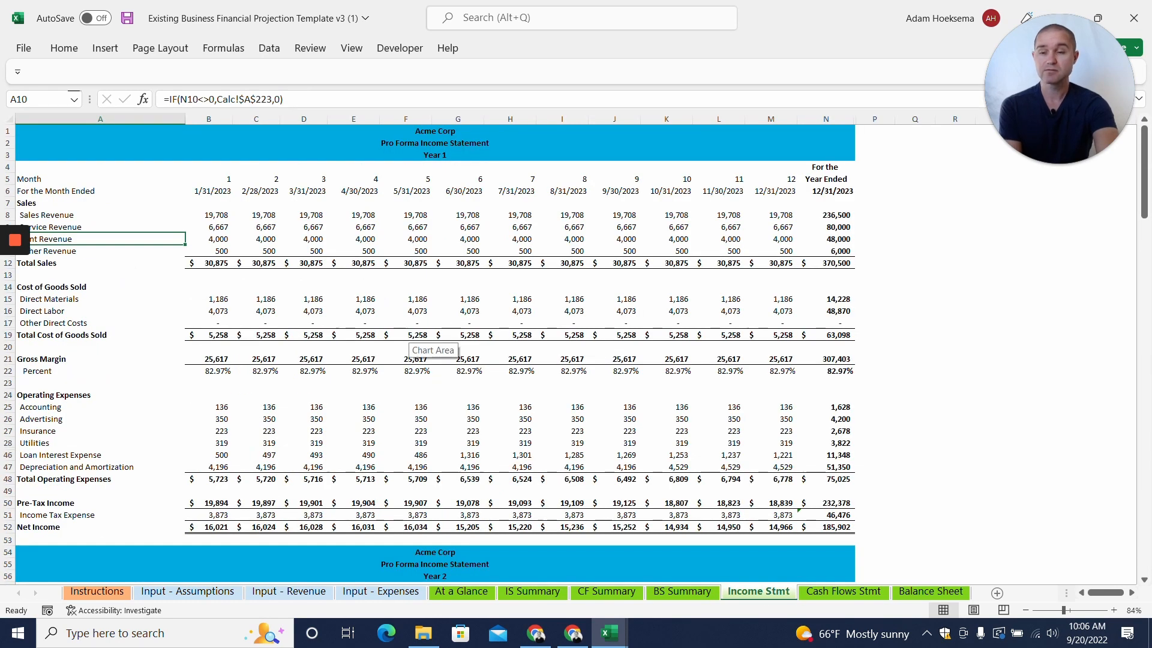
scroll(429, 341, "down", 1)
scroll(429, 341, "down", 20)
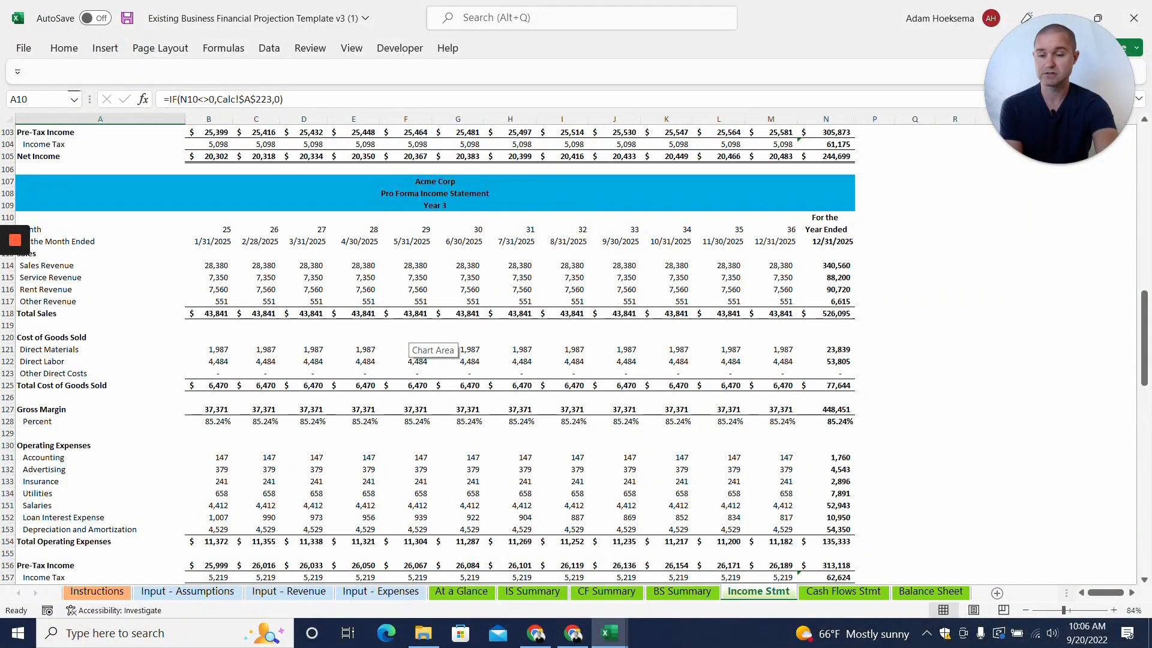
On the Input - Assumptions sheet, examine the projection start year, current month and balance sheet date.
left_click(179, 596)
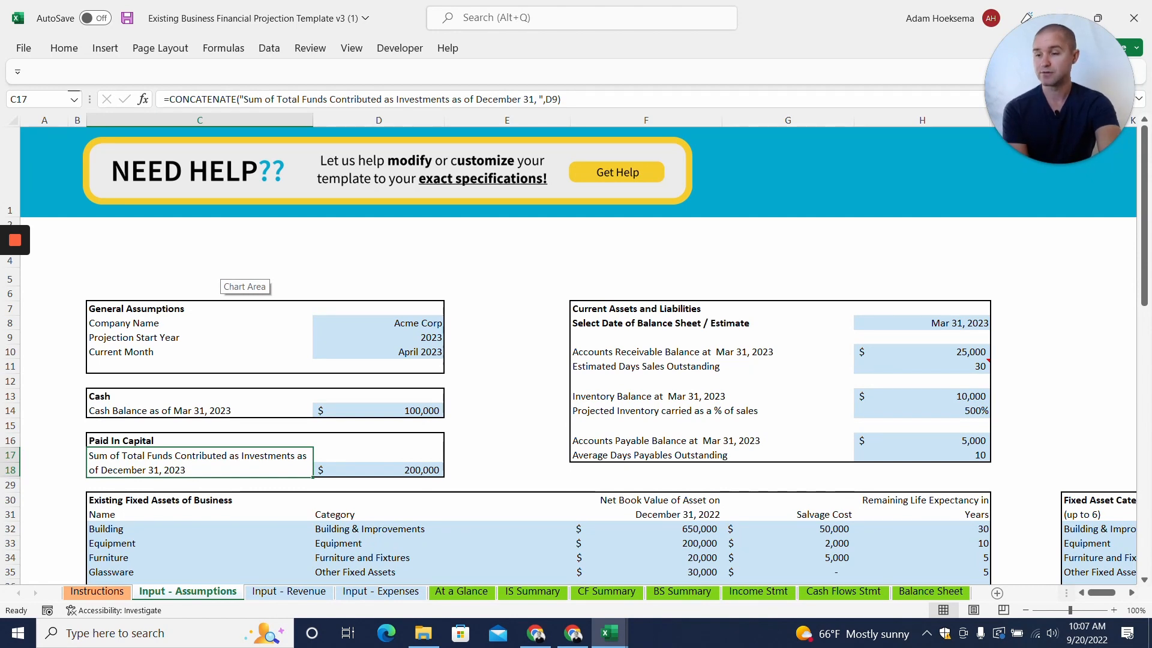
scroll(576, 354, "down", 1)
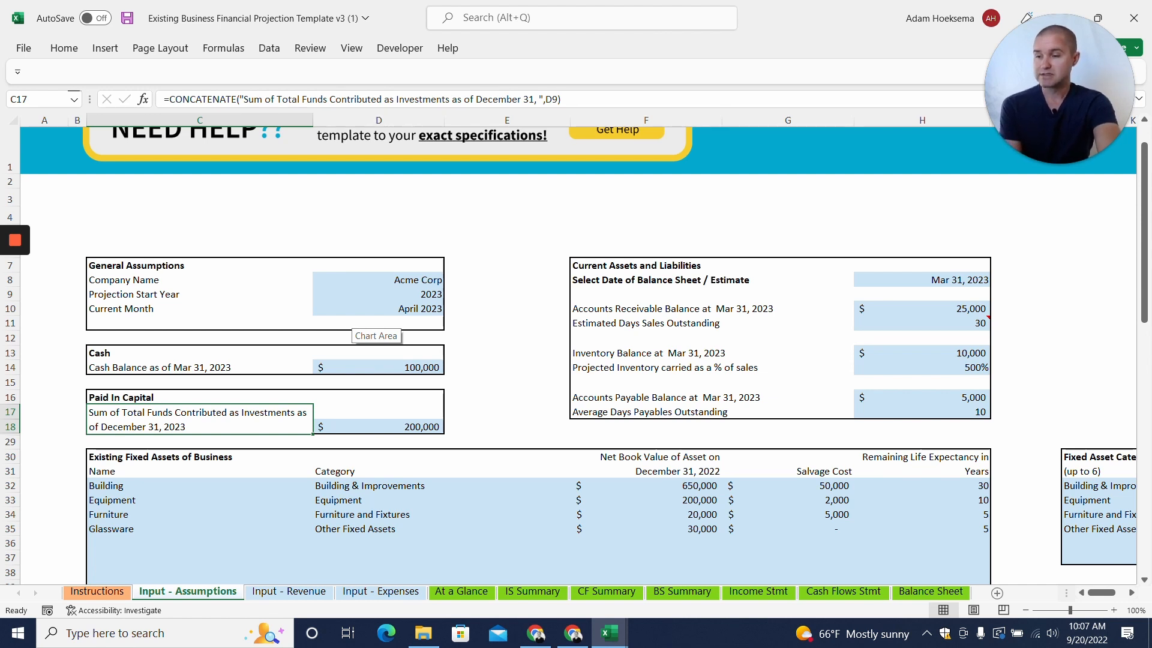
left_click(378, 294)
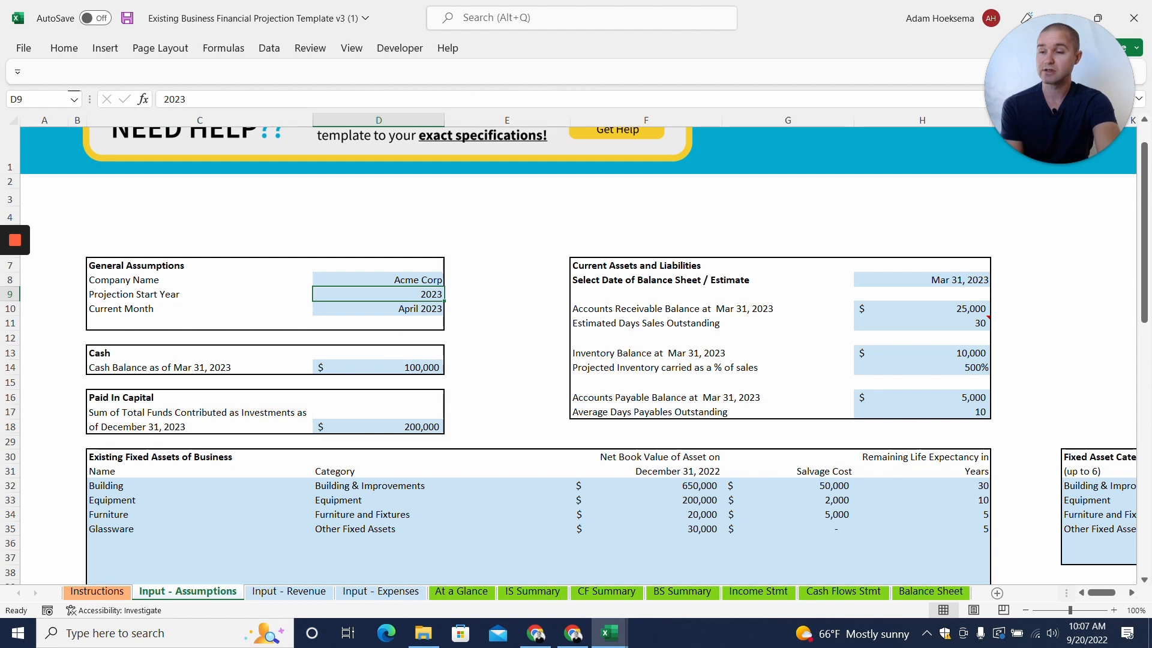
left_click(378, 309)
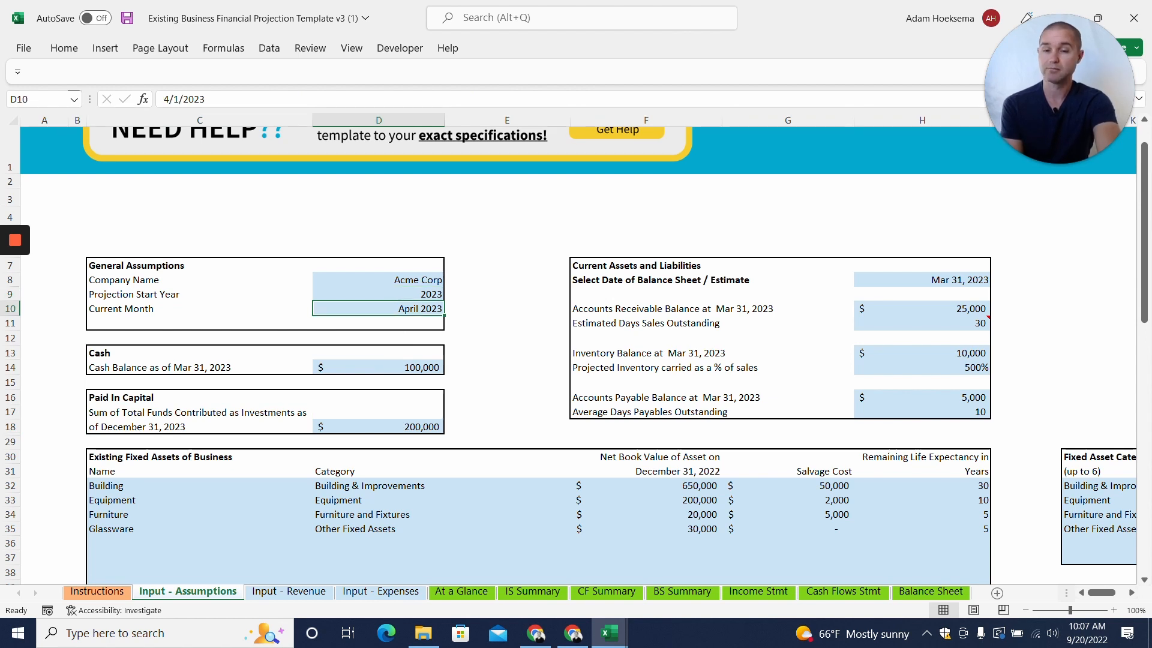
left_click(922, 280)
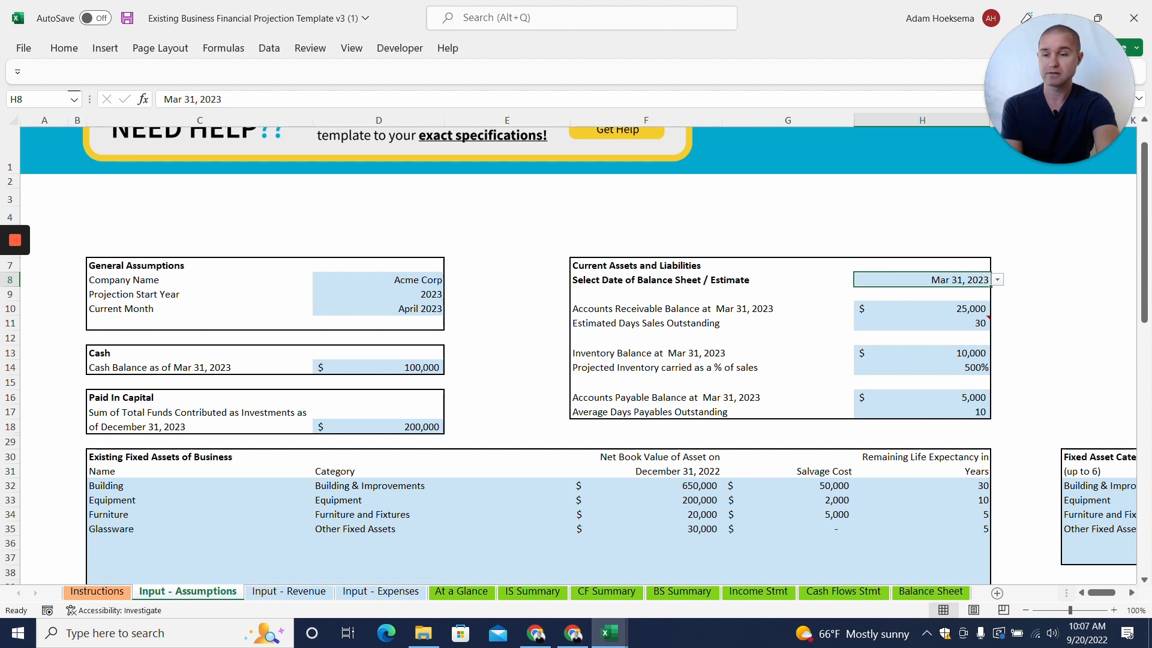
Inspect the estimated days sales outstanding, projected inventory percentage and average days payables outstanding assumptions.
mouse_move(991, 314)
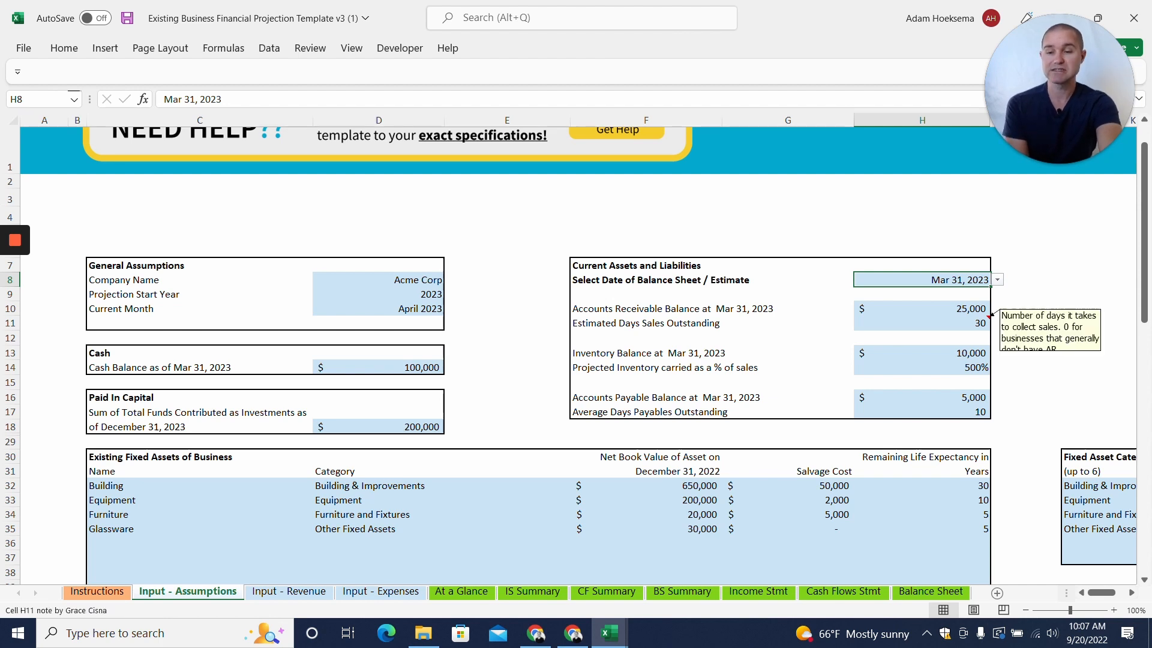
left_click(930, 323)
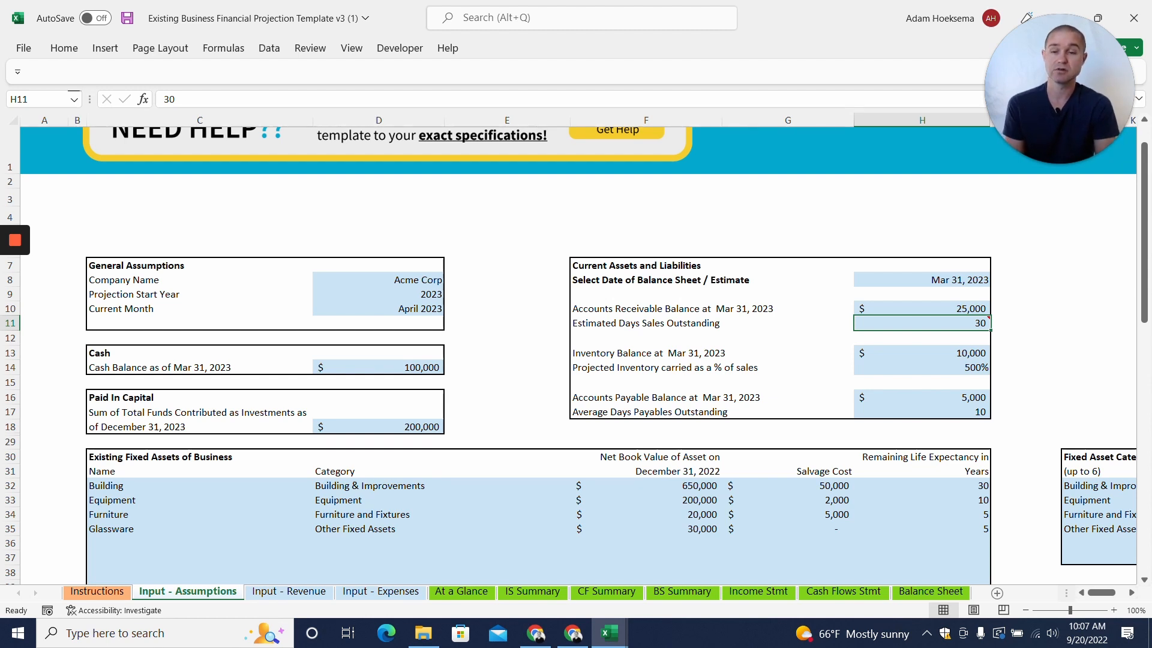
left_click(923, 367)
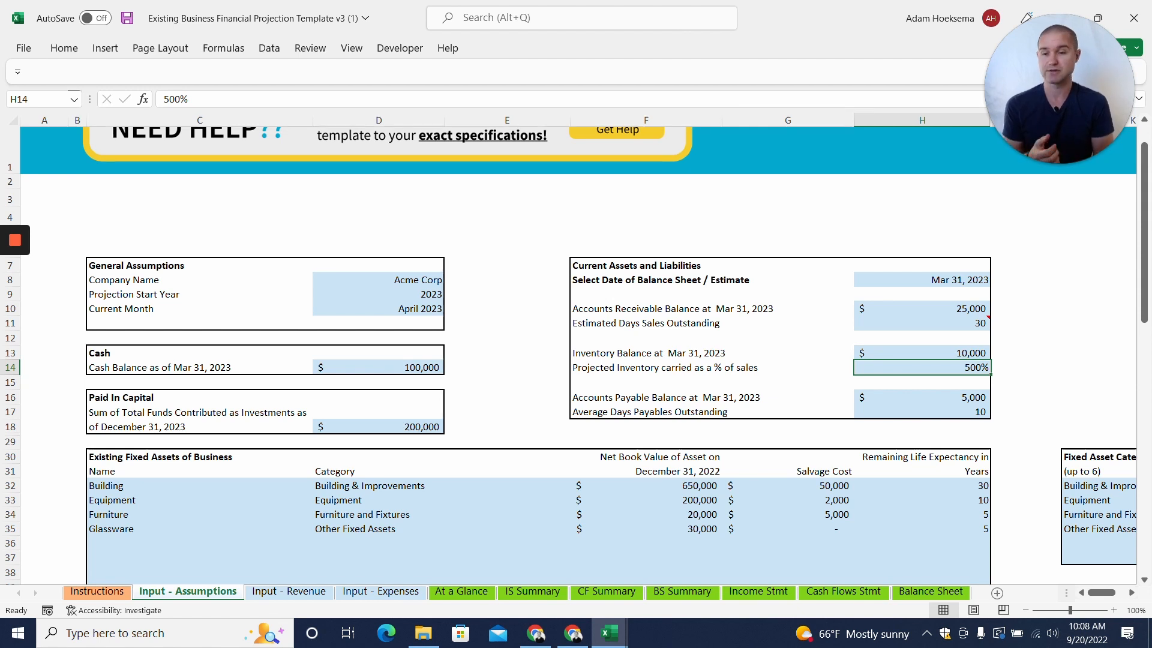
left_click(922, 412)
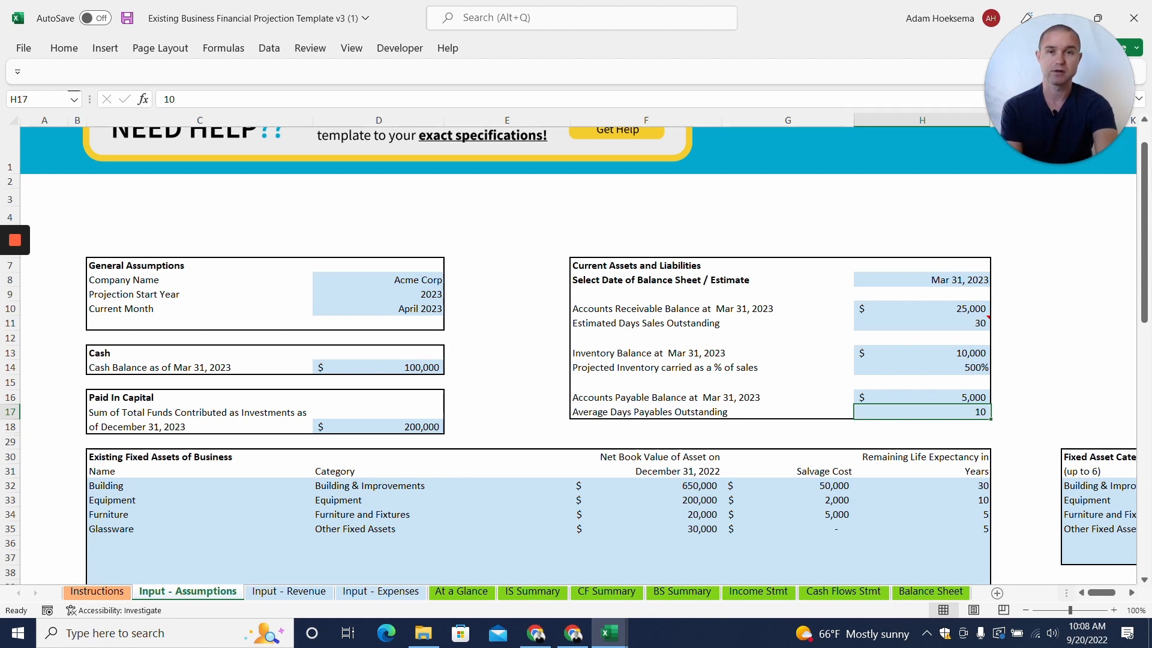
Examine the existing and future fixed assets, current and future loans, and additional investments in the assumptions.
scroll(569, 352, "down", 2)
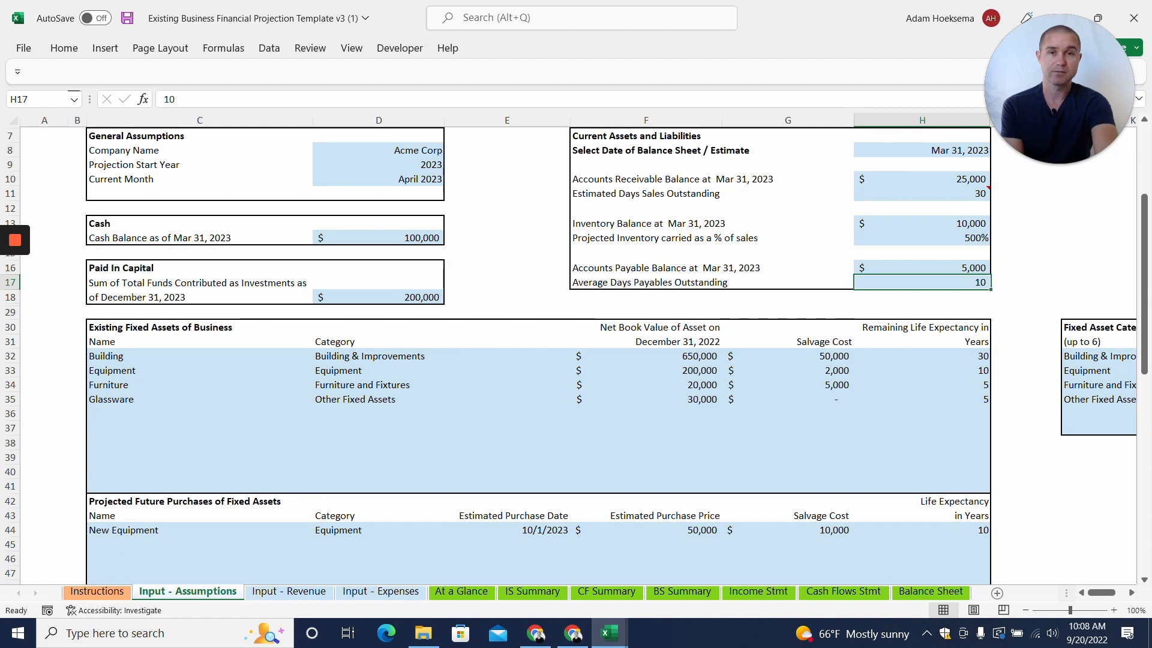
scroll(540, 354, "down", 5)
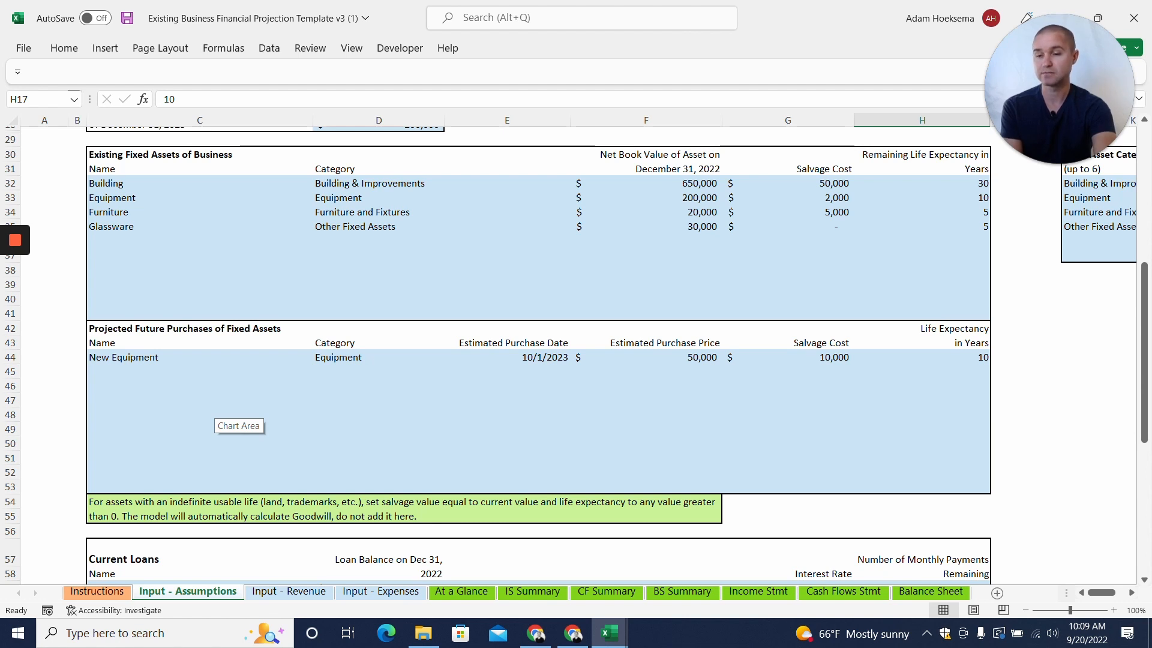
scroll(234, 417, "down", 6)
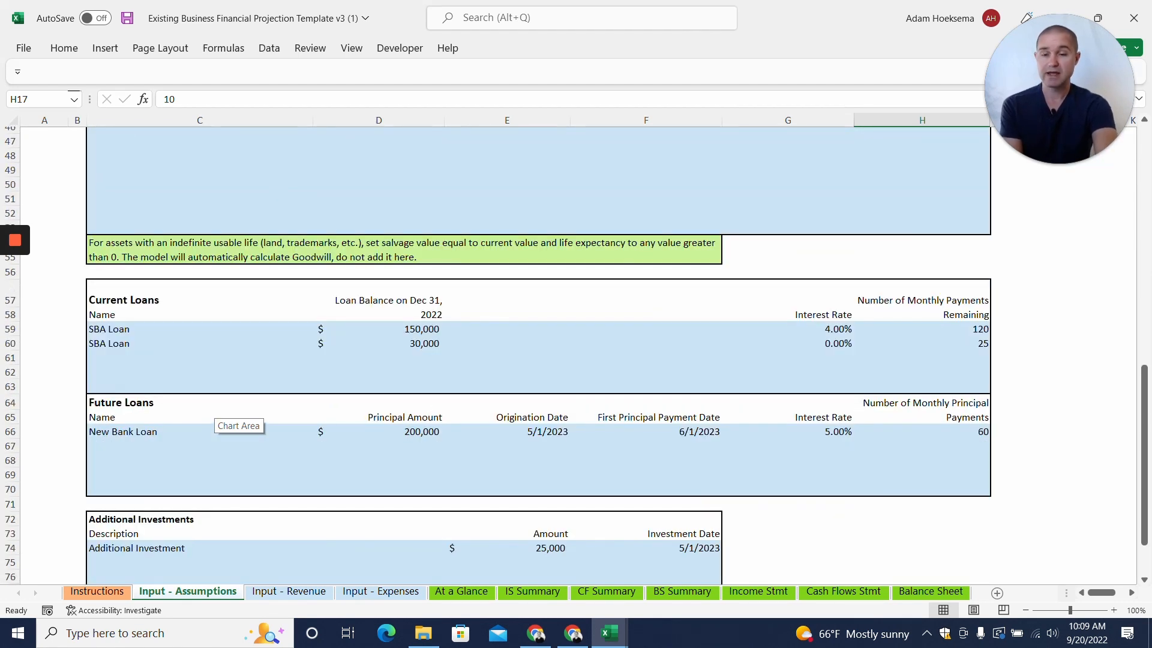
scroll(234, 417, "down", 1)
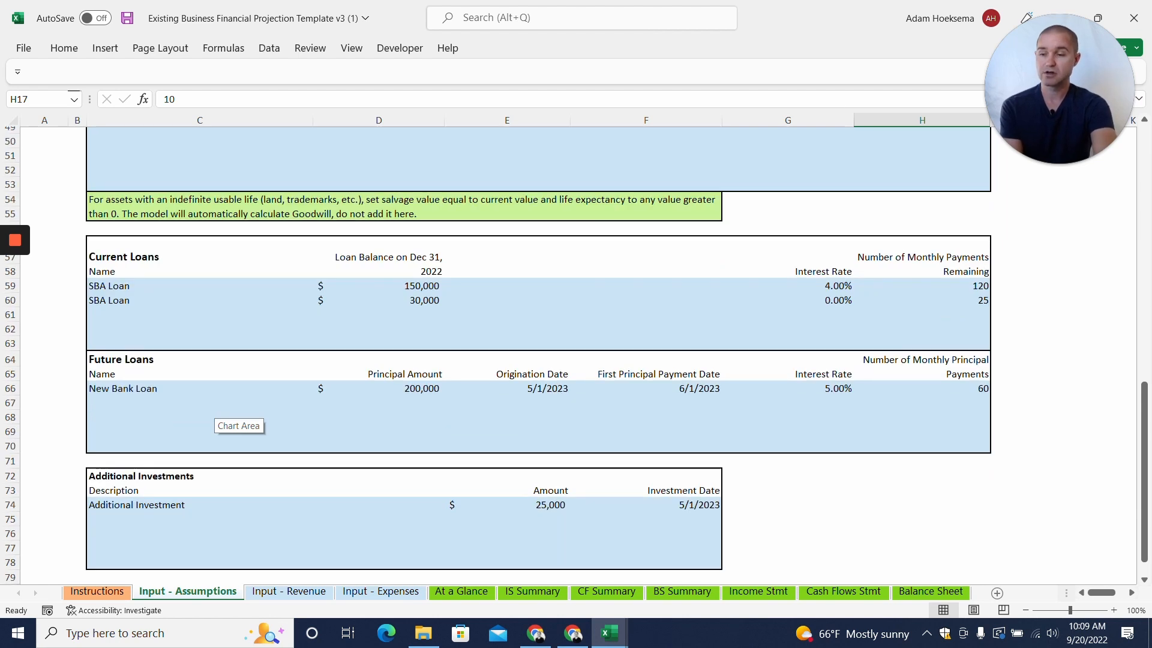
scroll(234, 417, "down", 1)
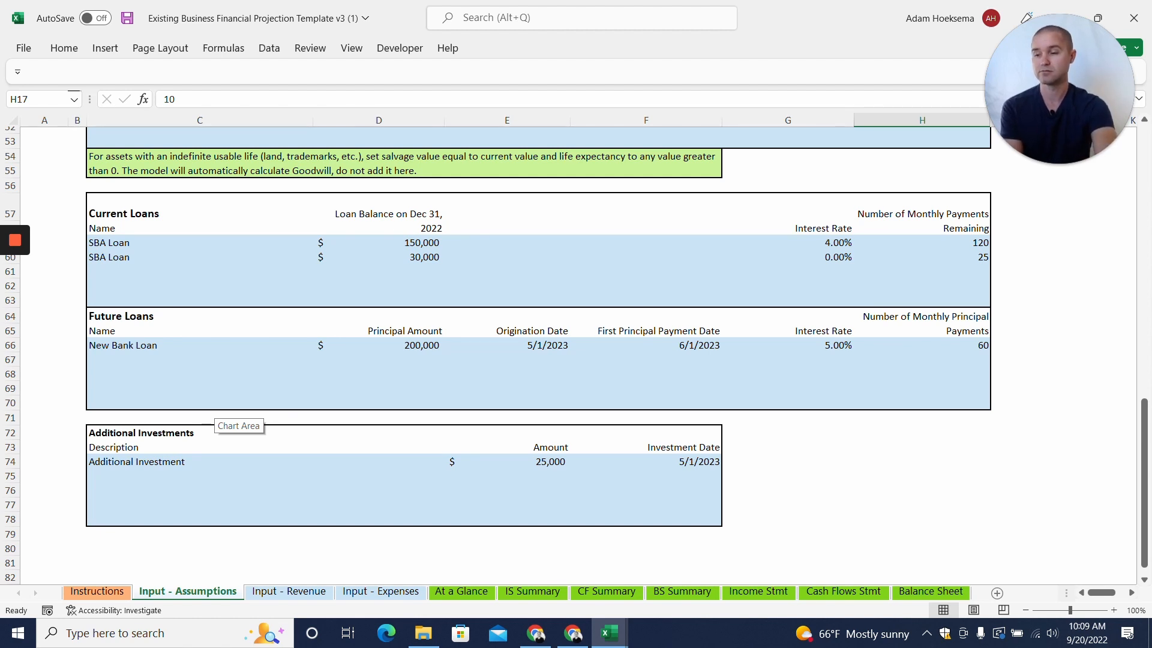
On the Input - Revenue sheet, examine the revenue categories and the category assigned to Consulting Revenue.
left_click(273, 592)
scroll(237, 483, "up", 2)
scroll(237, 483, "down", 2)
scroll(237, 483, "down", 1)
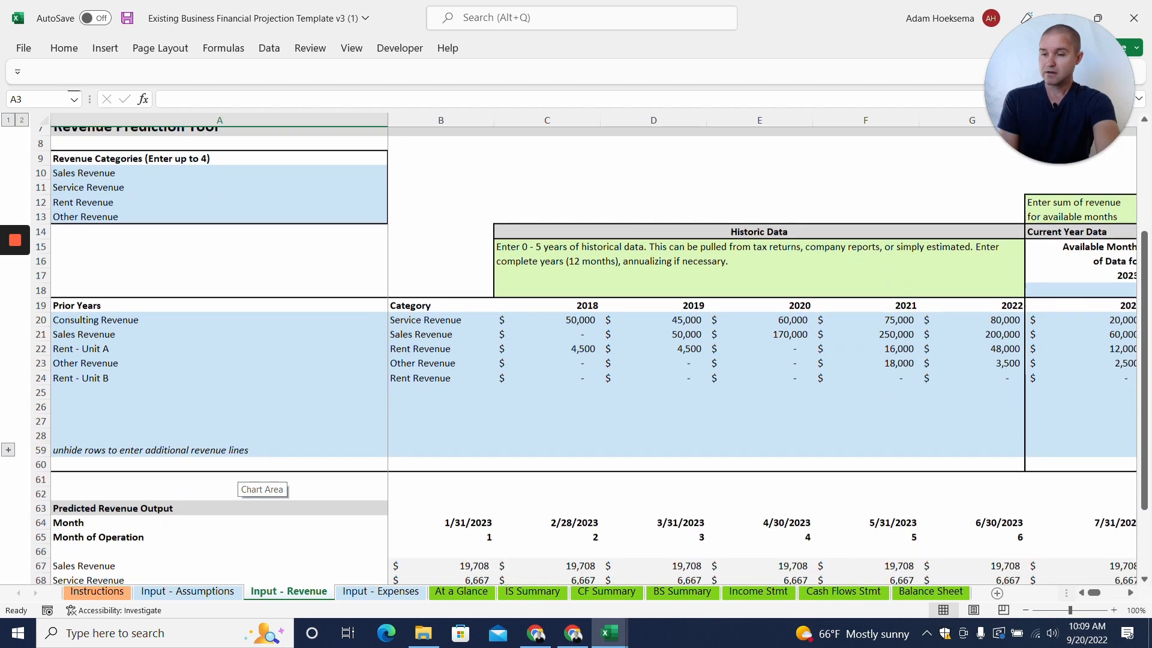
left_click(219, 172)
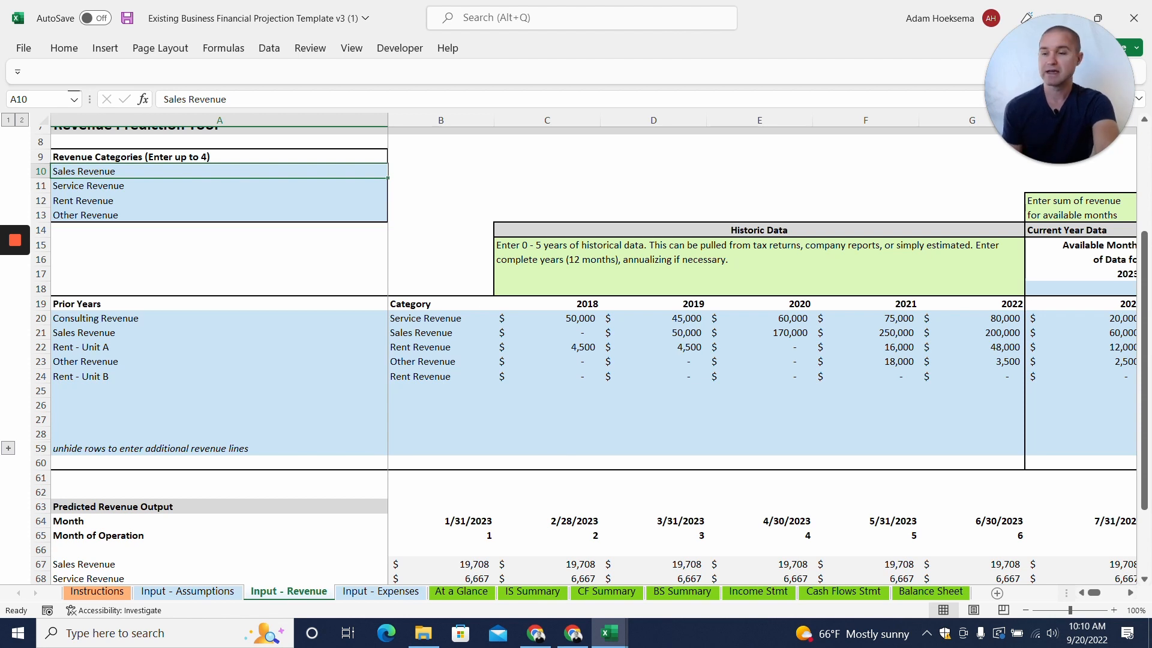
left_click(450, 319)
left_click(502, 320)
left_click(502, 320)
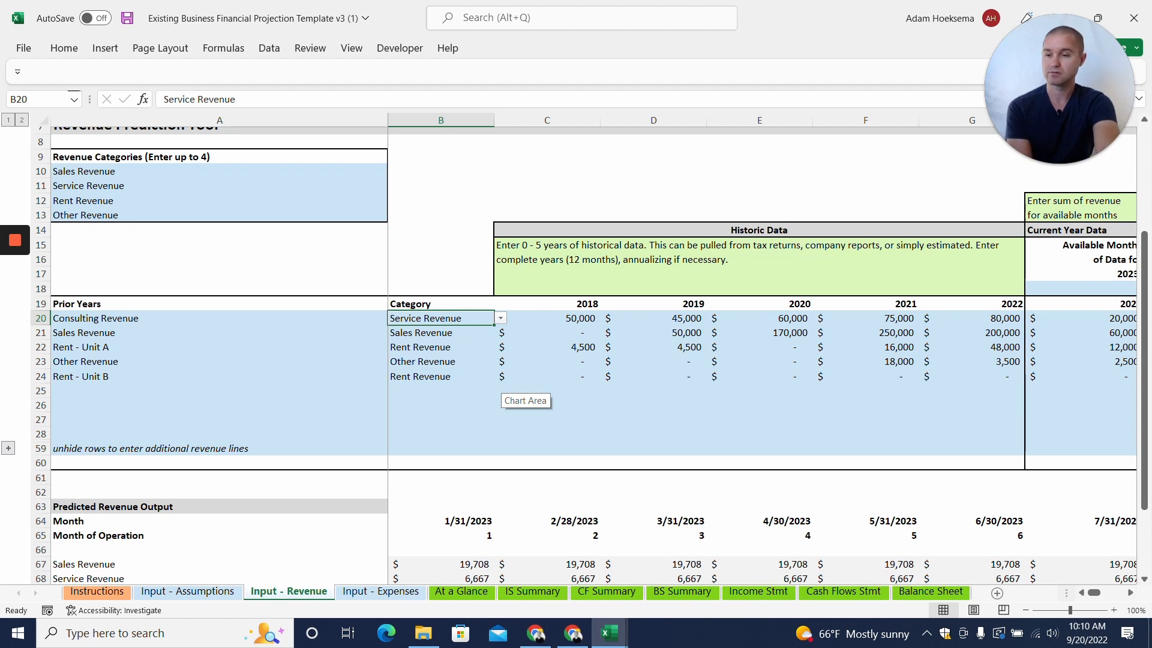
Inspect the 2023 current-year revenue entries, the available months of data, and the Sales Revenue prediction method and annual increase.
left_click(1080, 319)
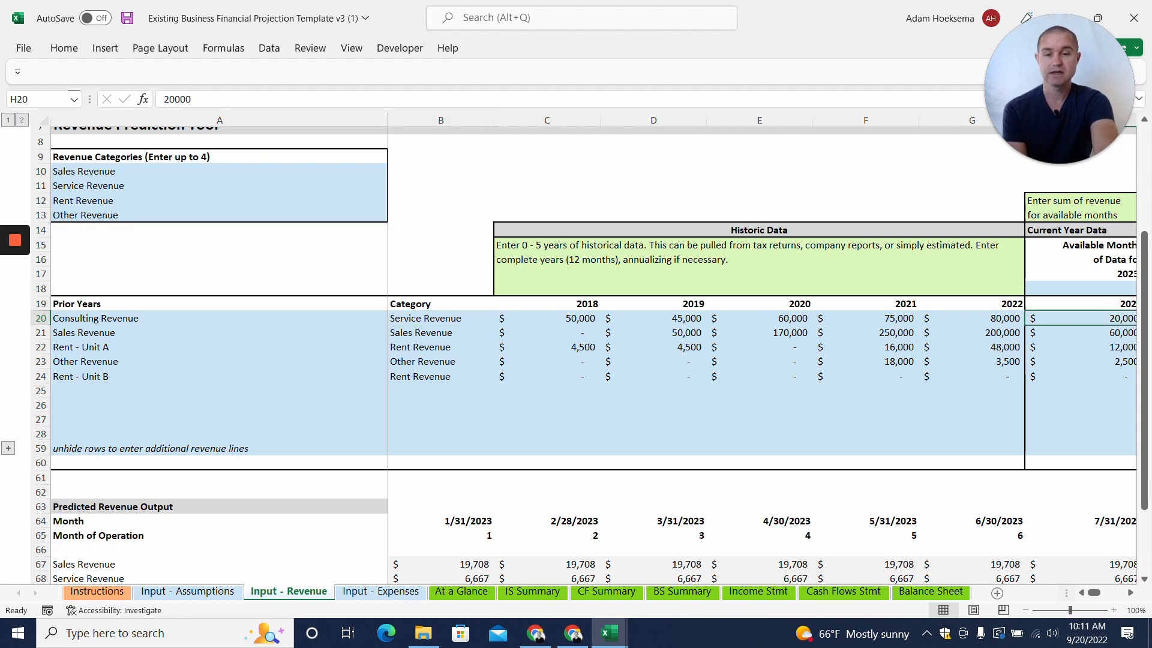
key("Right")
key("Left")
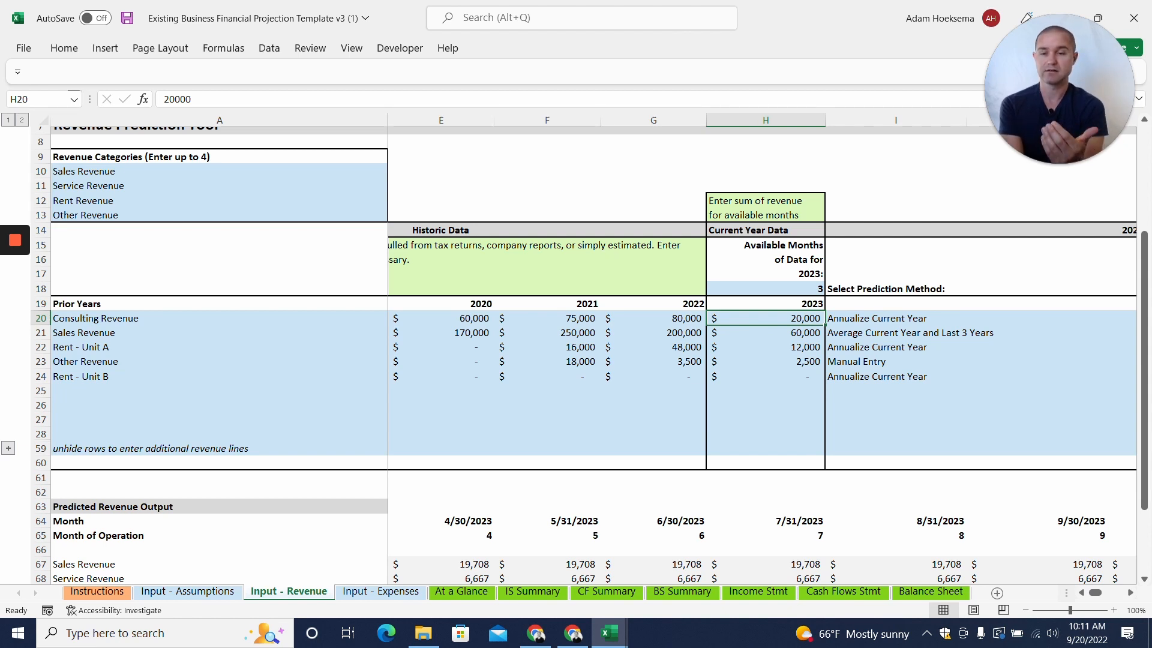
left_click(766, 289)
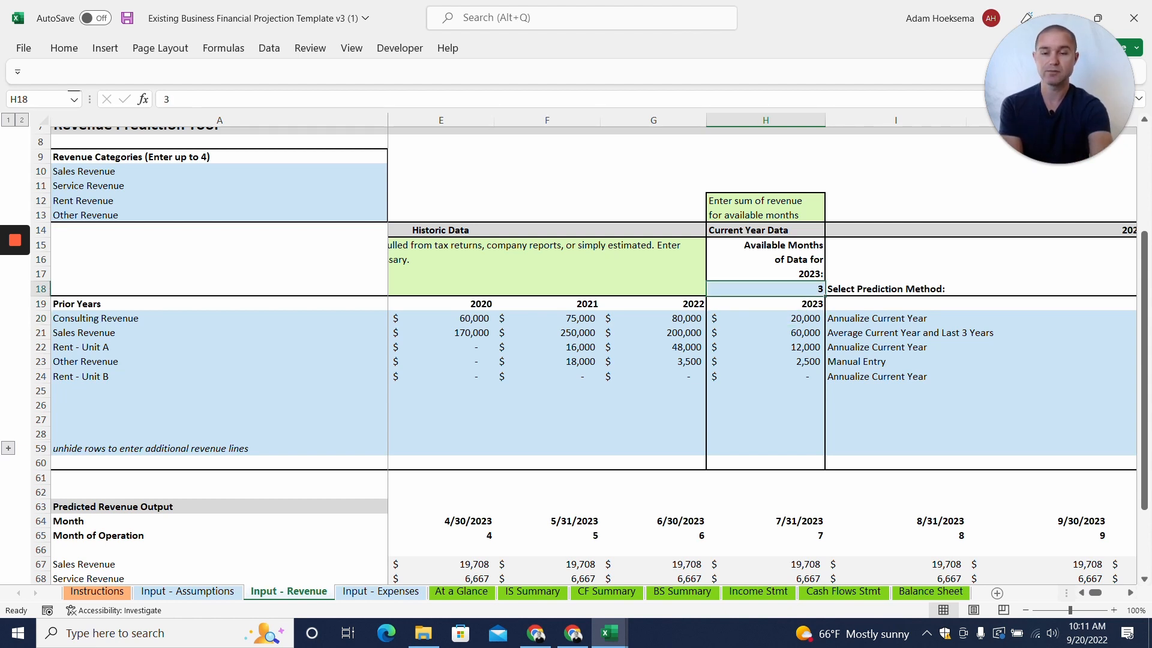
left_click_drag(765, 319, 766, 377)
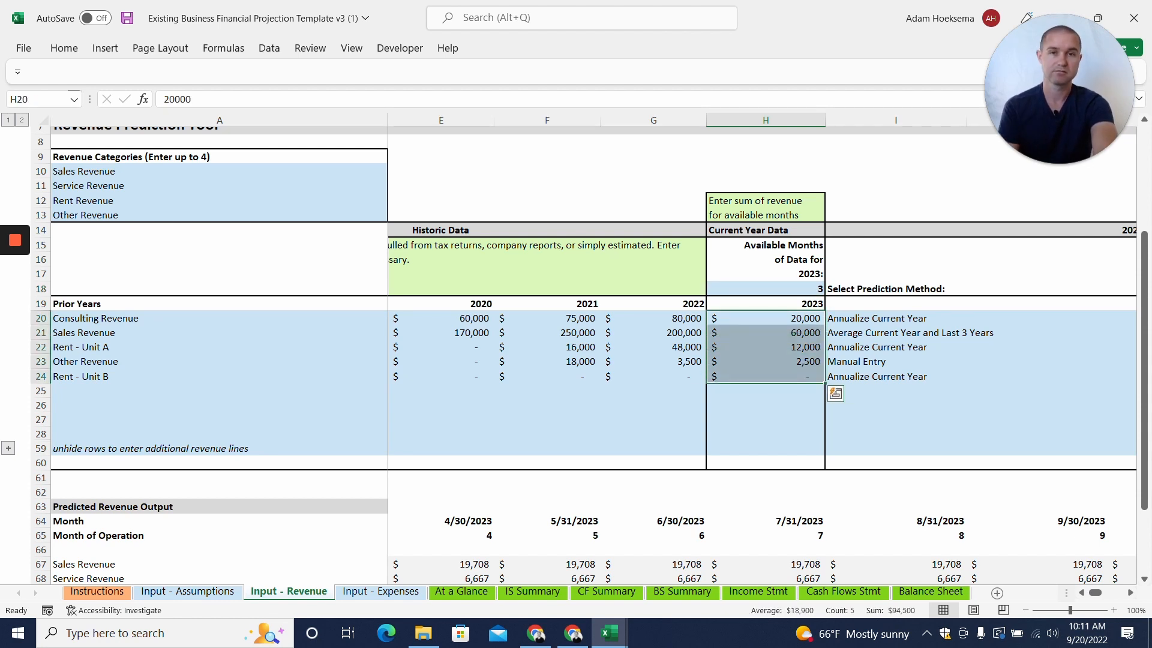
left_click(766, 333)
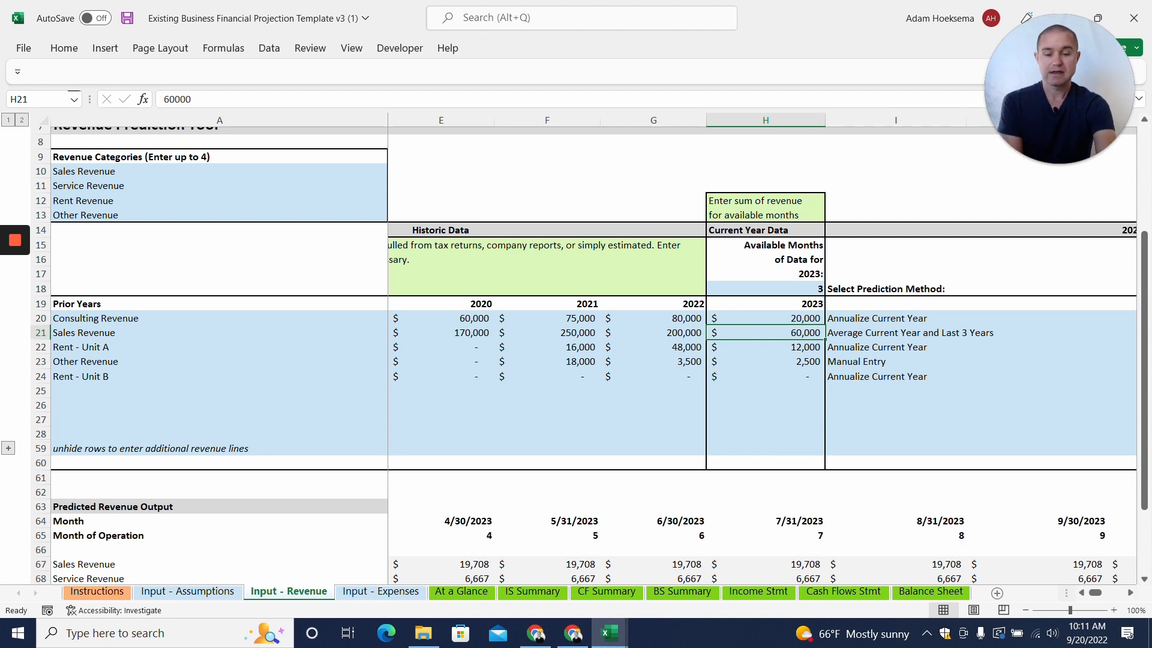
left_click(910, 333)
key("Tab")
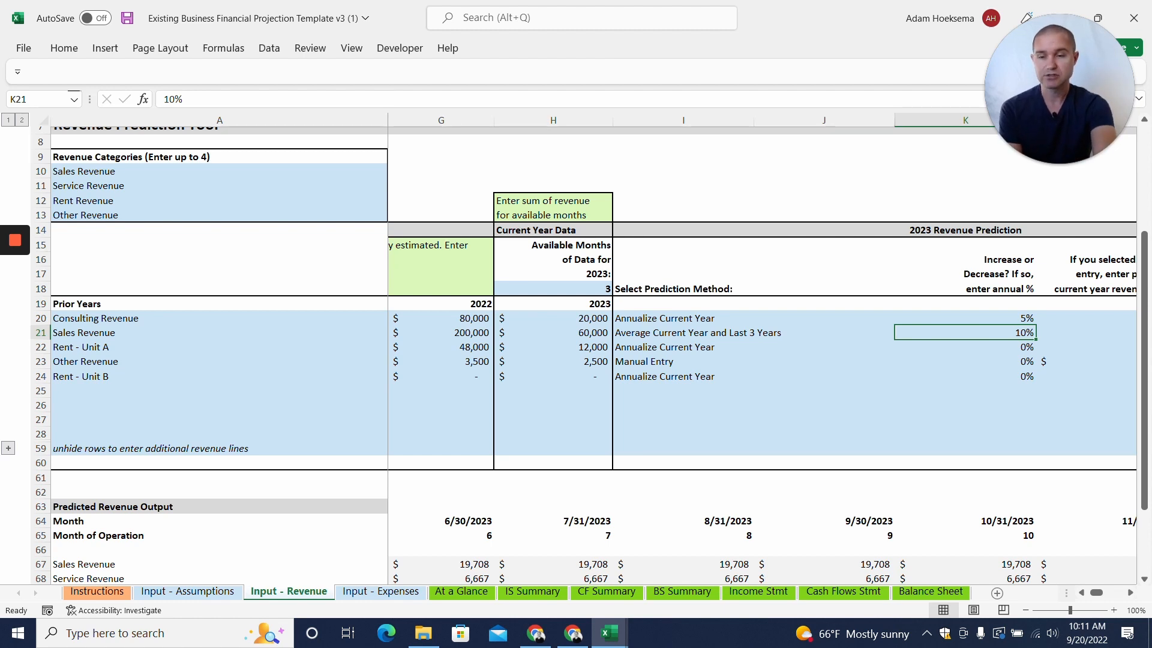
Set the Consulting Revenue prediction method to Average Current Year and Last Year, and select its annual increase percentage.
left_click(754, 318)
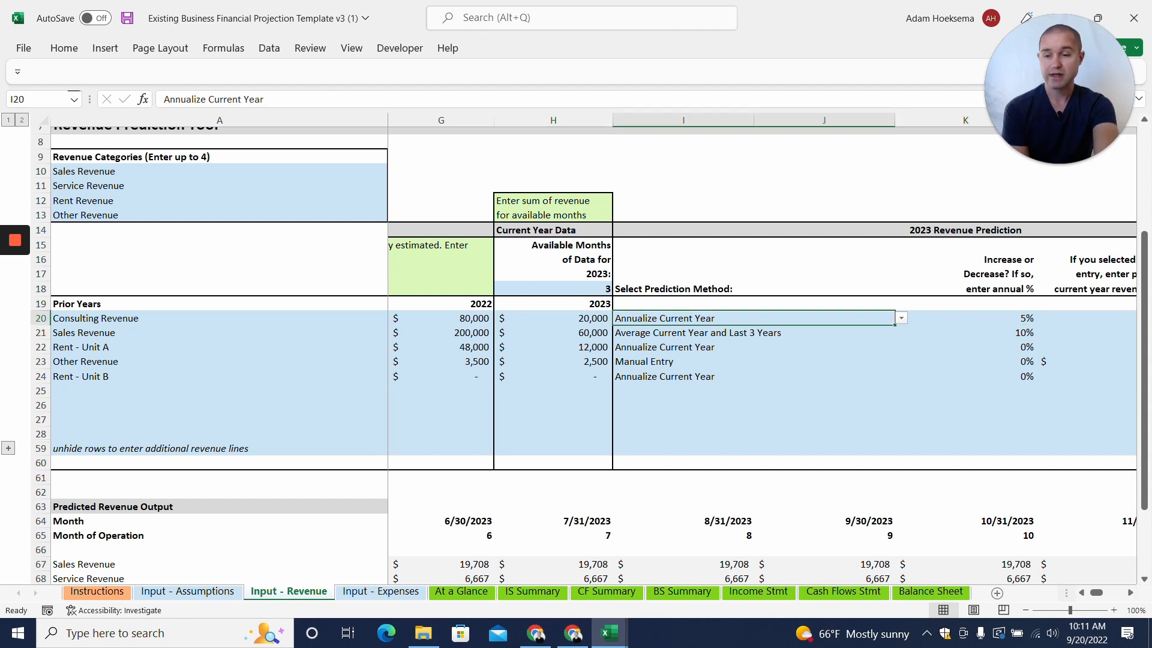
left_click(901, 318)
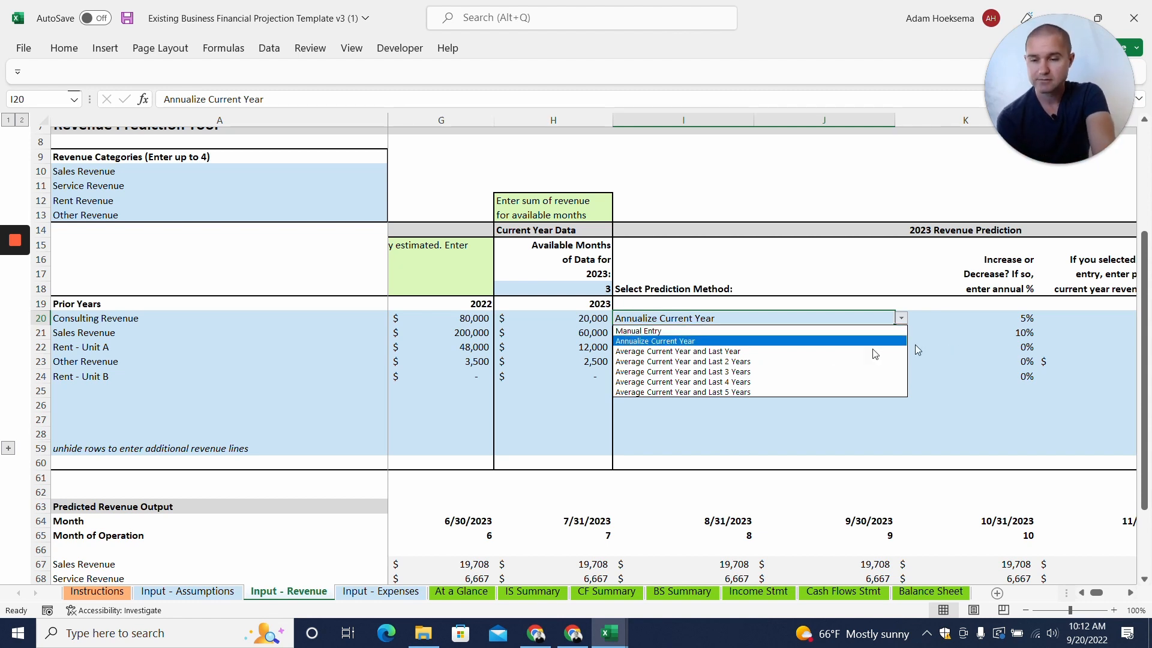
left_click(822, 351)
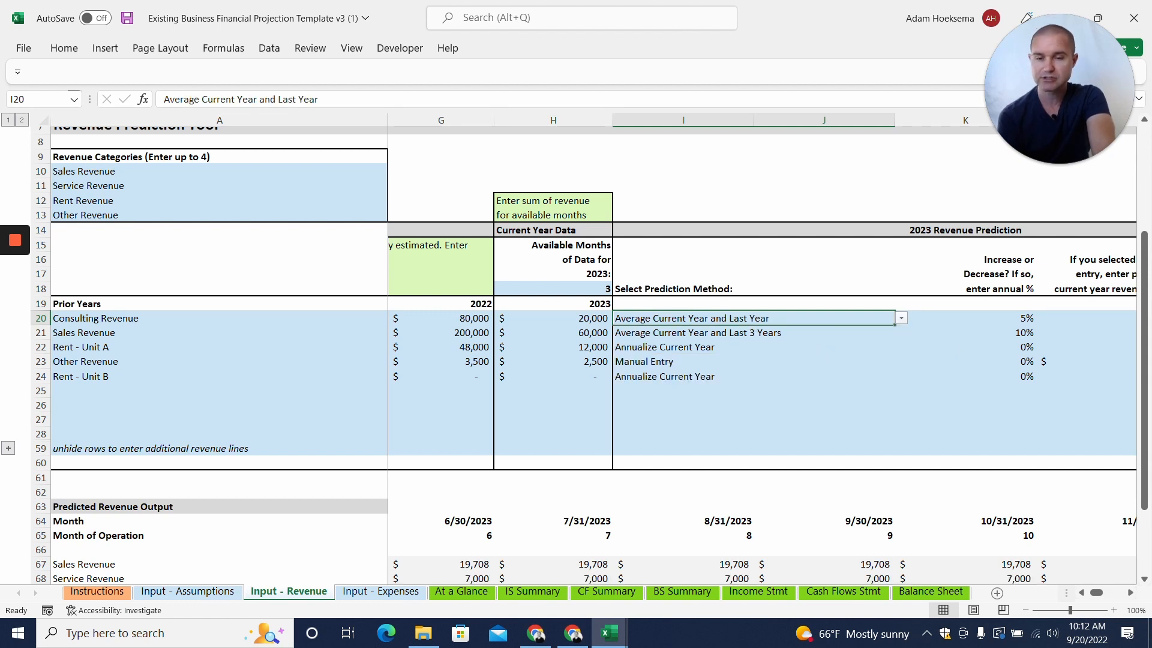
left_click(966, 318)
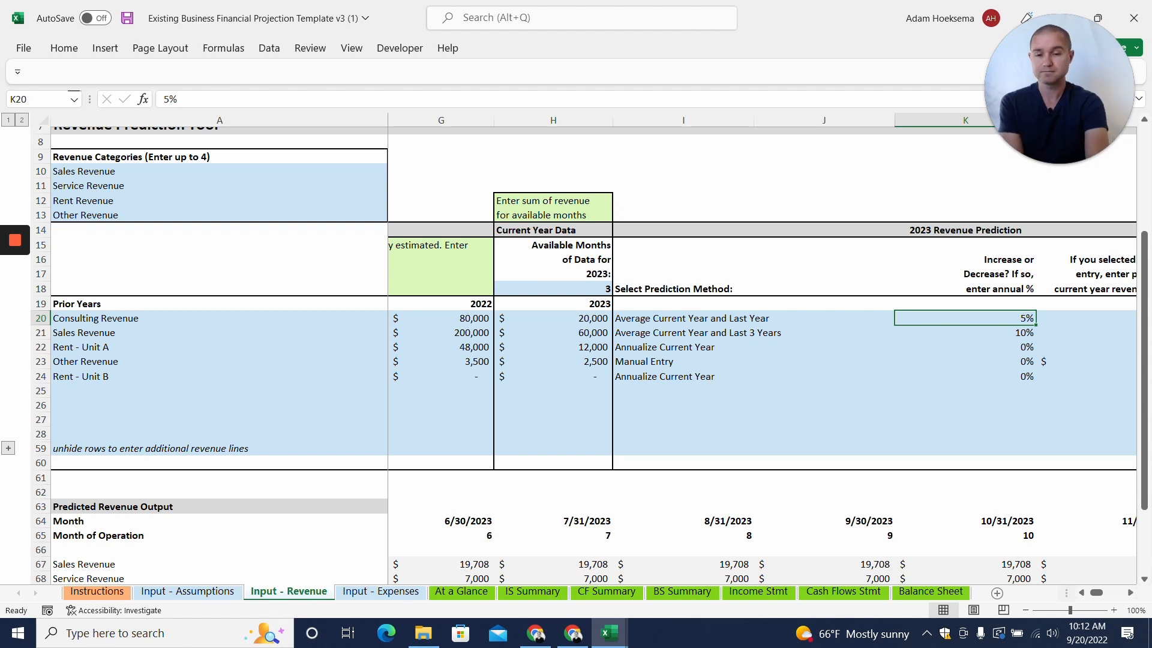
Inspect the manual-entry prediction method for Other Revenue and its manually entered current-year revenue amount.
key("Right")
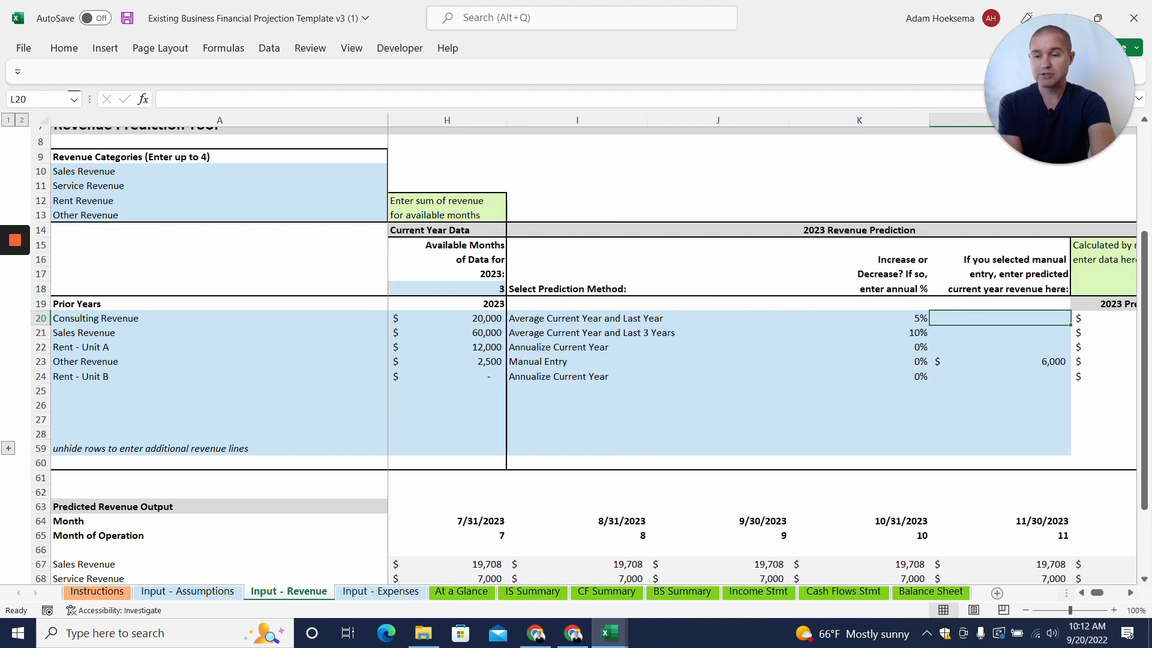
left_click(648, 362)
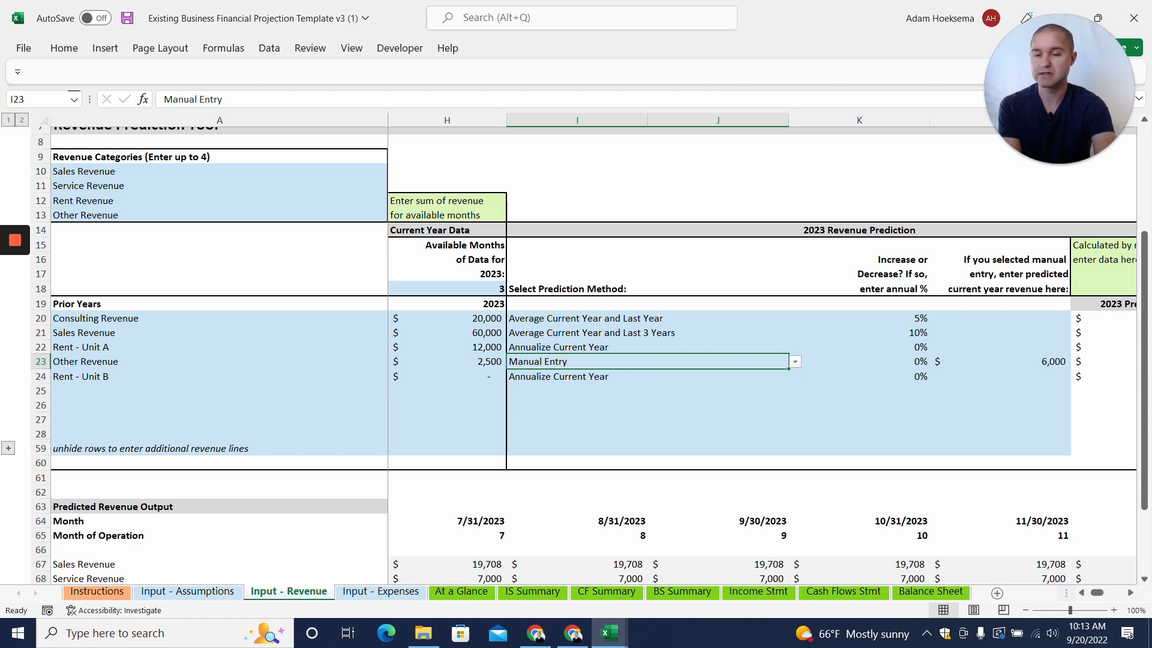
left_click(1000, 361)
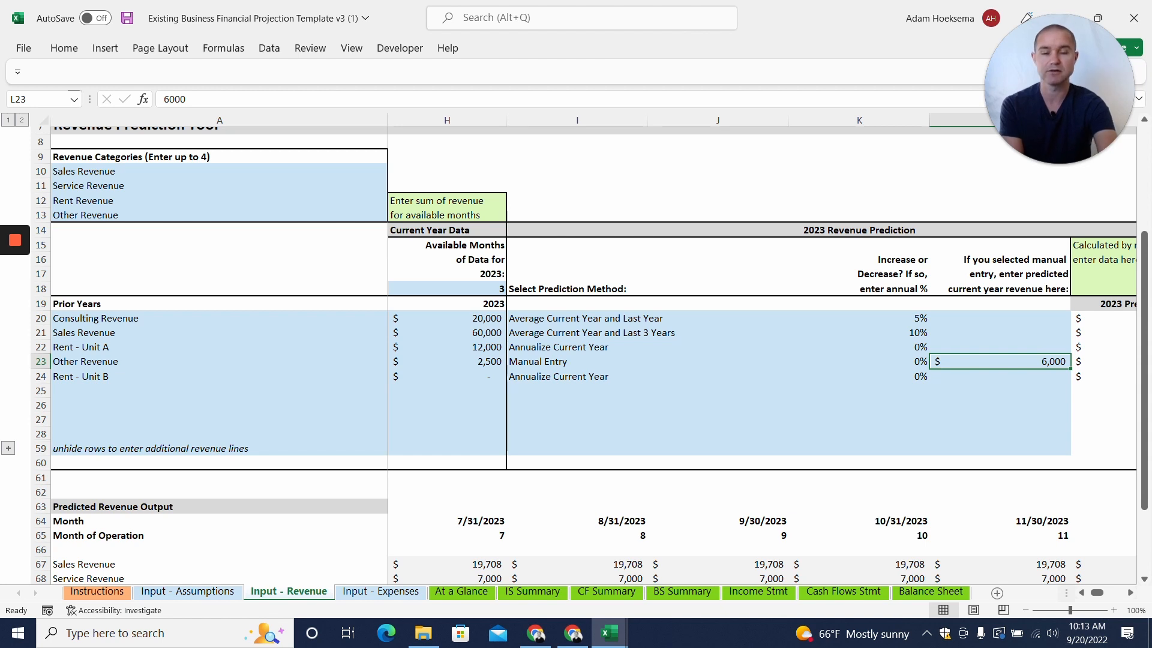
key("Right")
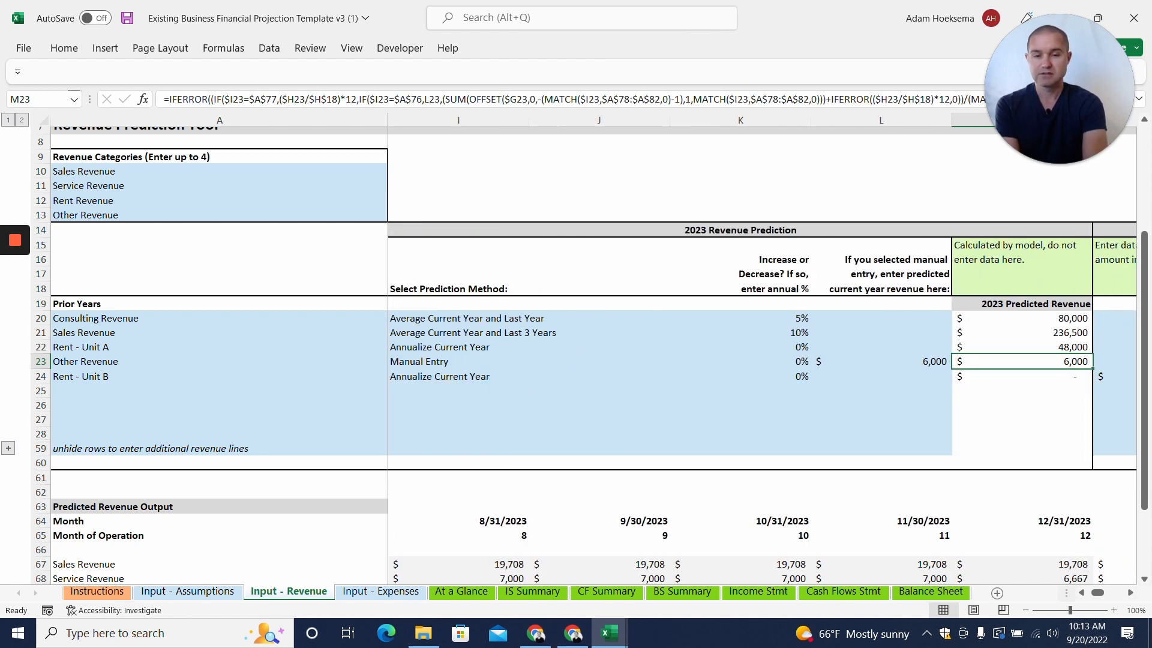
Review the model-calculated 2023 Predicted Revenue figures for all revenue lines.
left_click_drag(1023, 333, 1022, 377)
left_click(1022, 333)
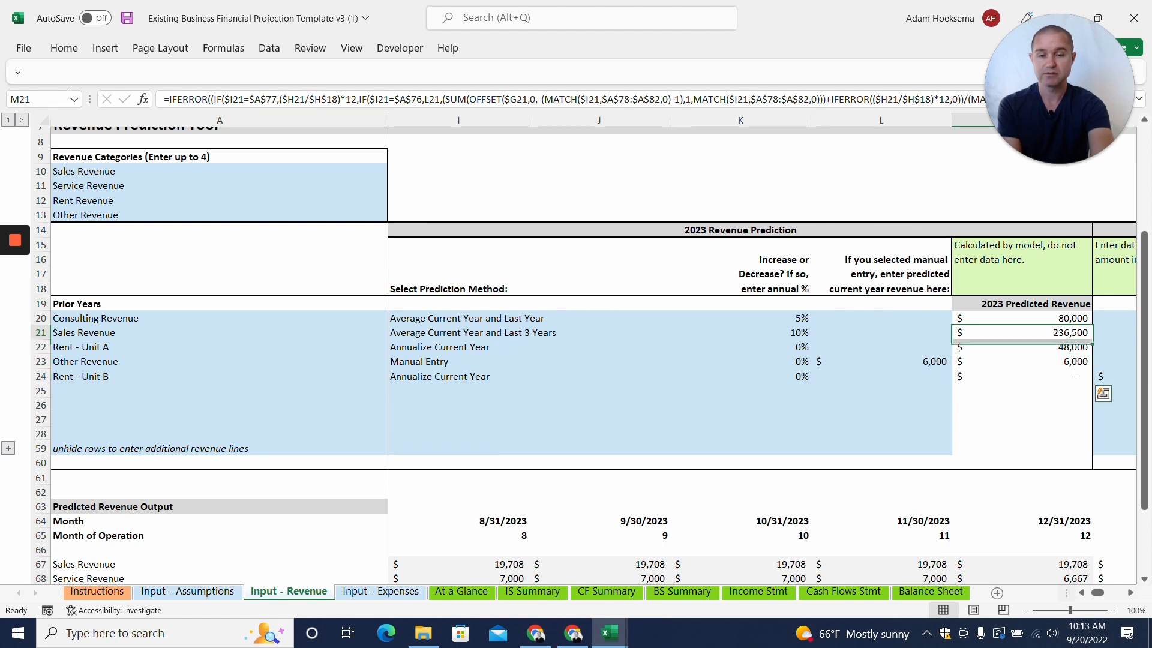
key("Right")
key("Right")
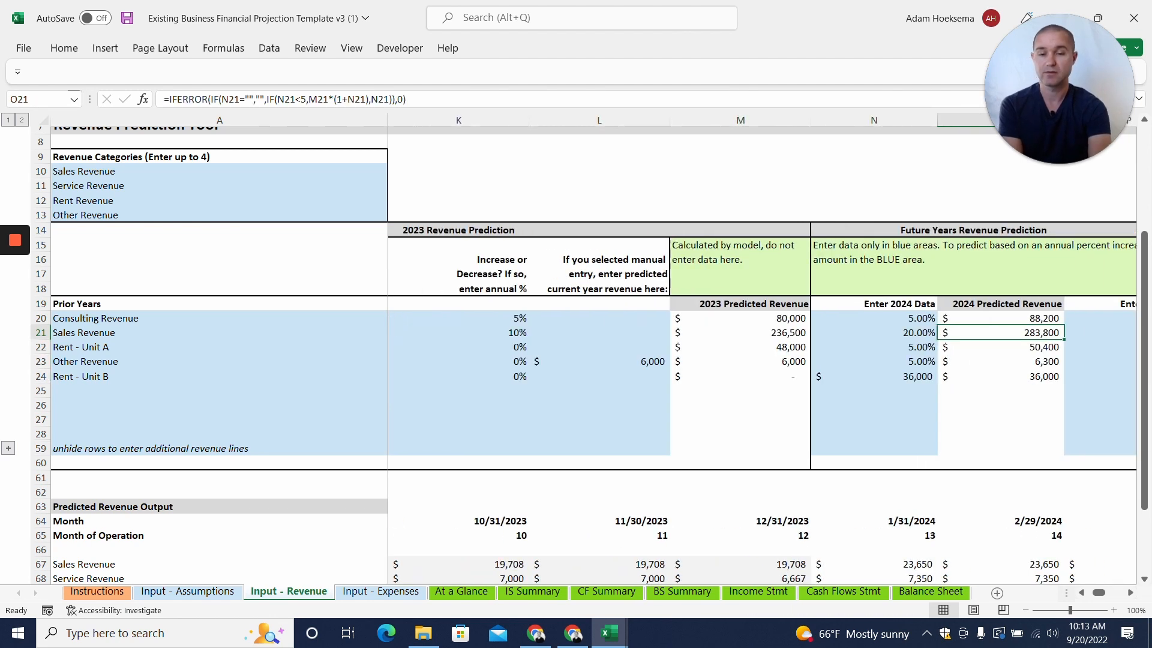
left_click_drag(740, 304, 741, 420)
left_click(741, 361)
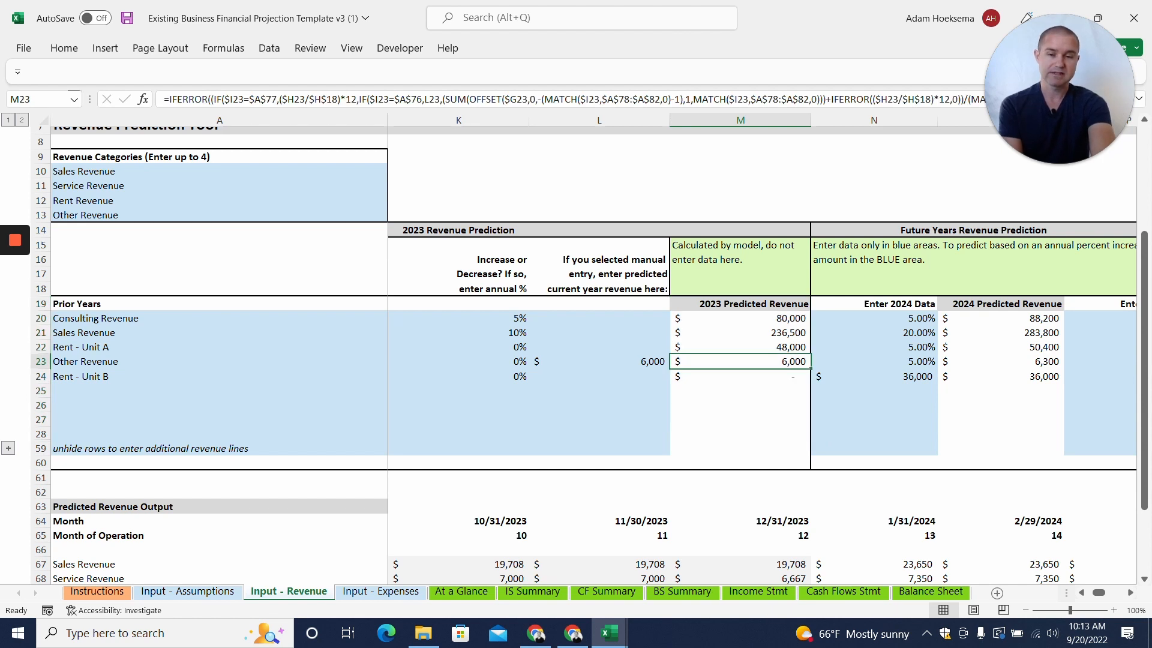
Examine the 2024 and 2025 revenue inputs, comparing the percentage increases with the dollar amount entered for Rent - Unit B.
left_click(874, 319)
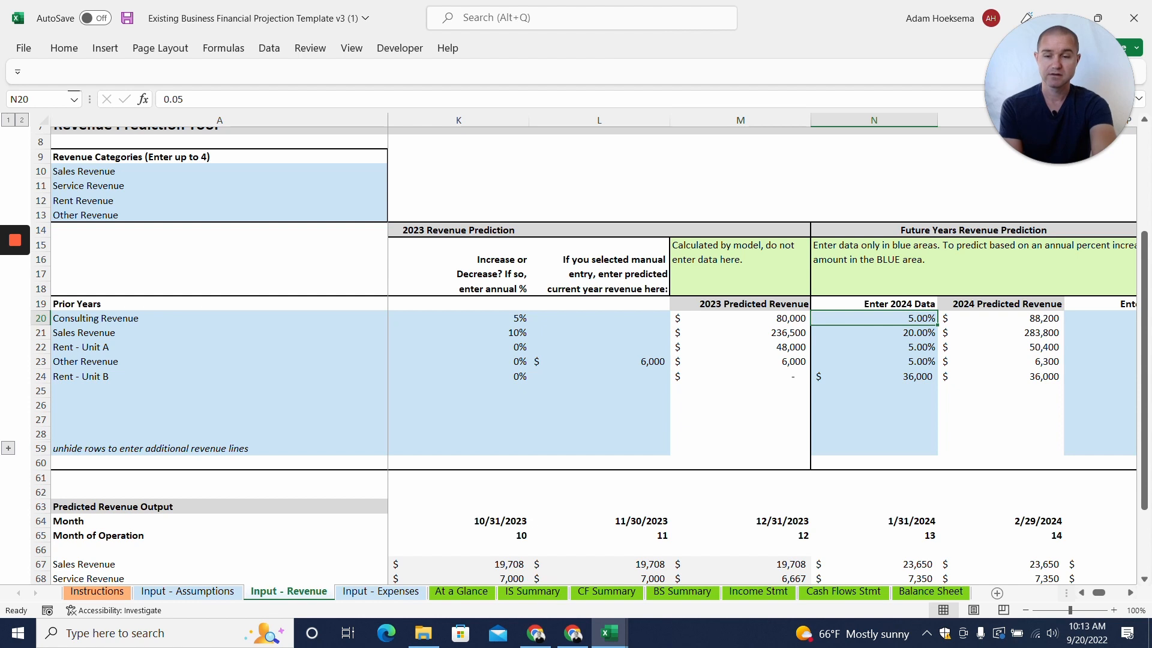
left_click(874, 377)
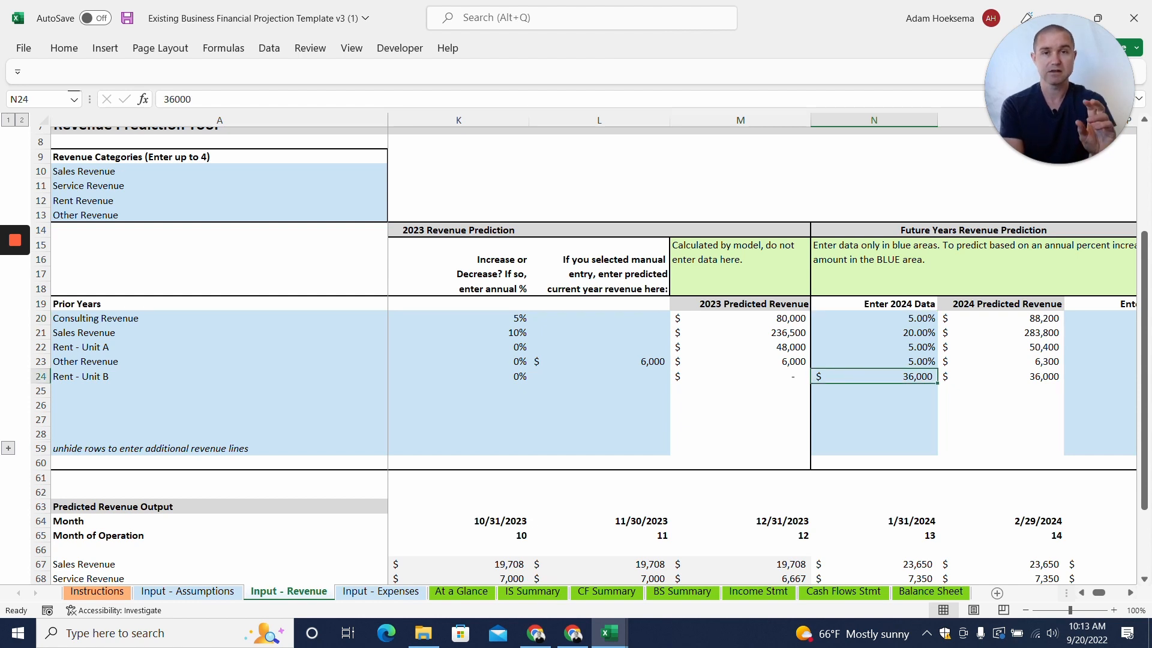
left_click_drag(874, 304, 873, 435)
left_click(1100, 362)
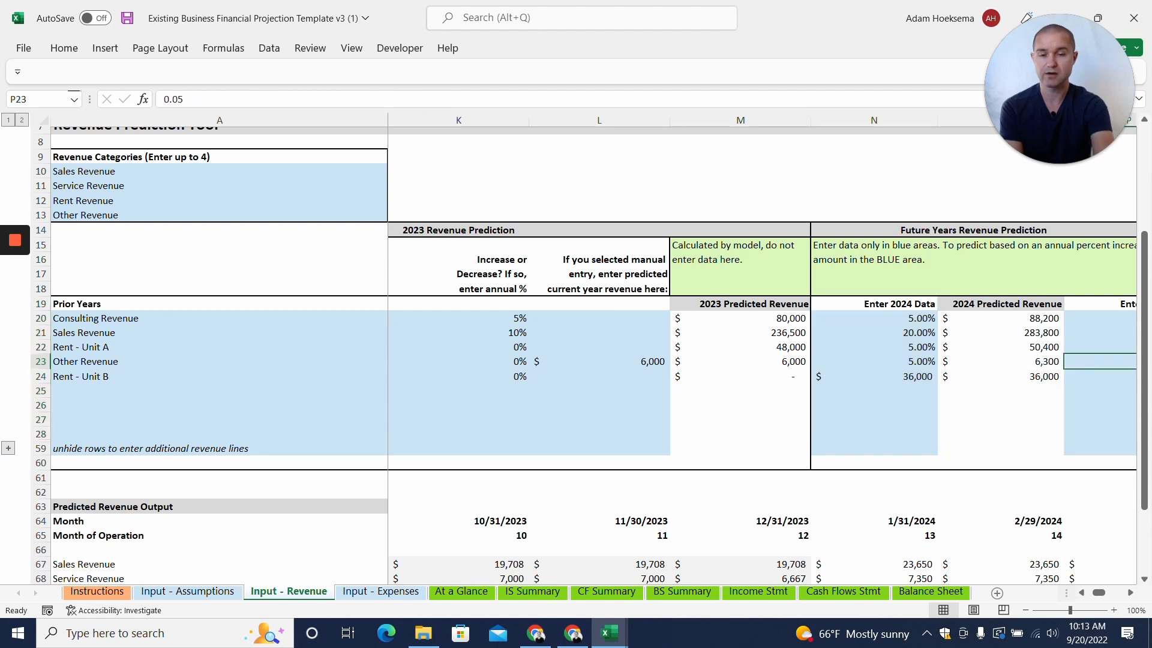
key("Right")
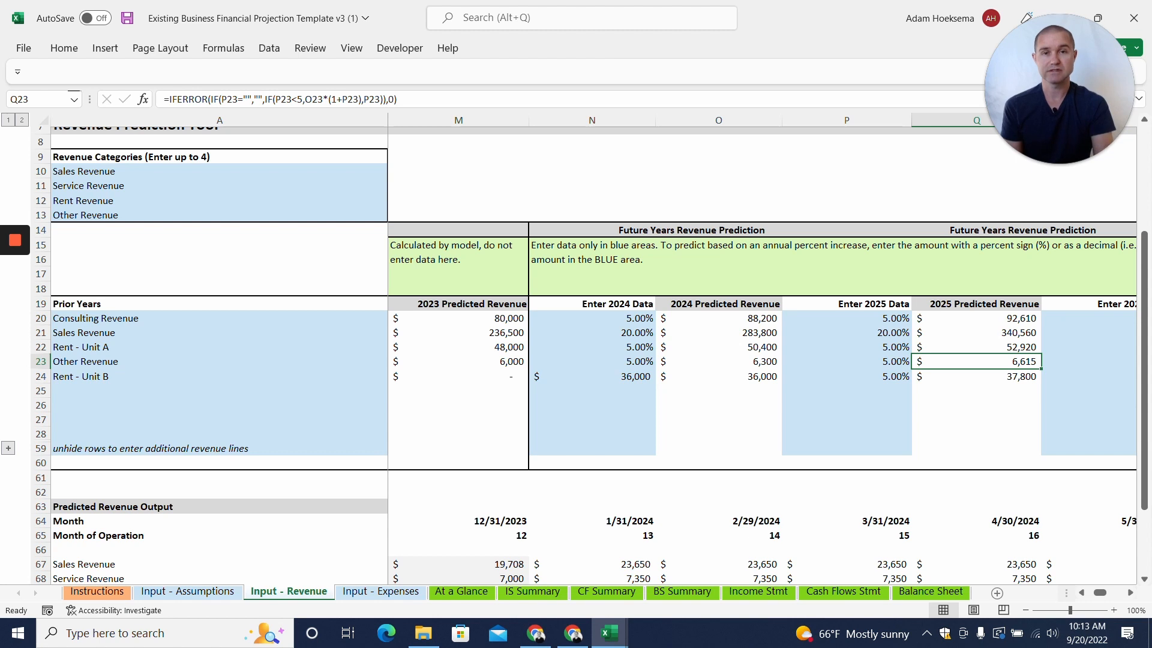
left_click(593, 377)
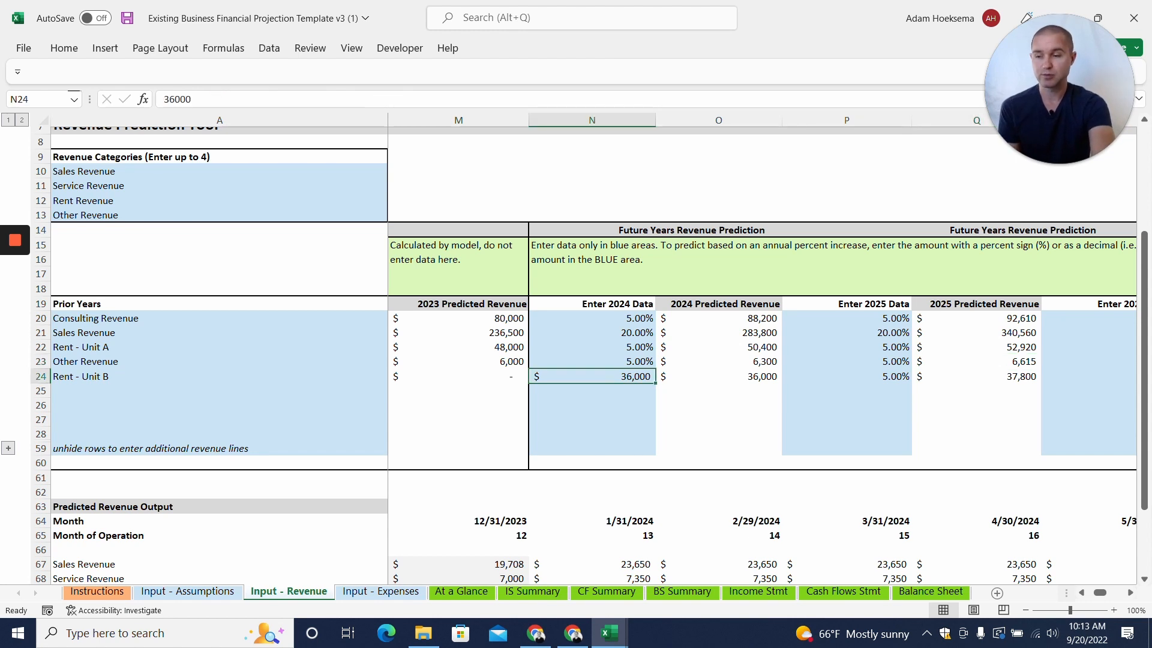
left_click(219, 377)
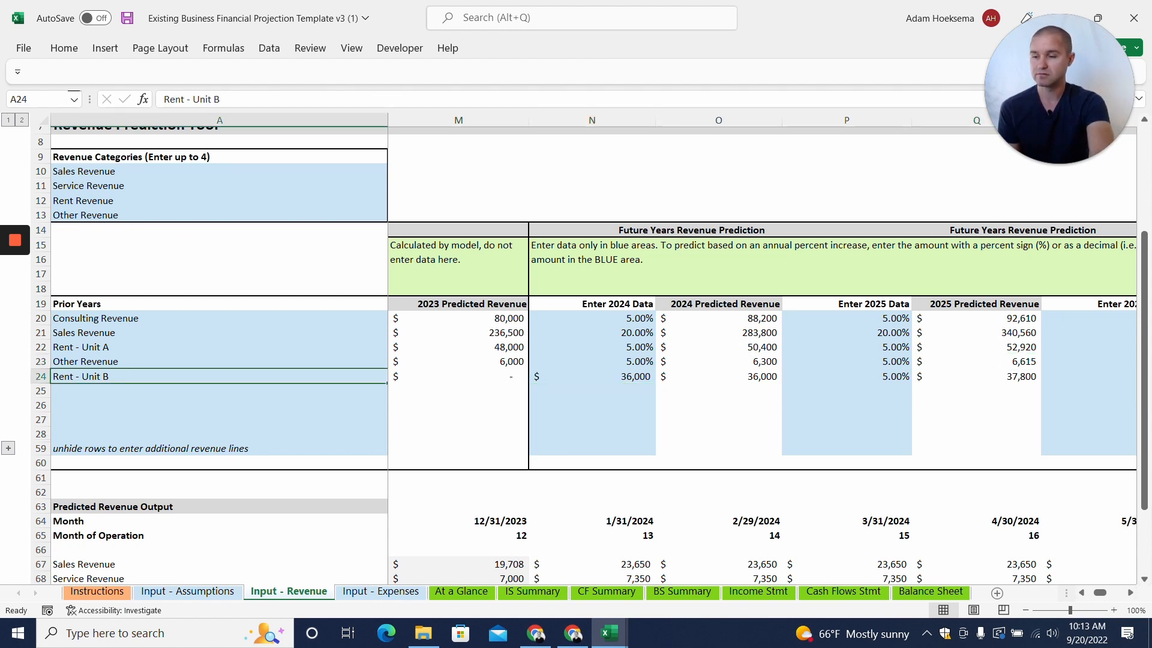
left_click(592, 377)
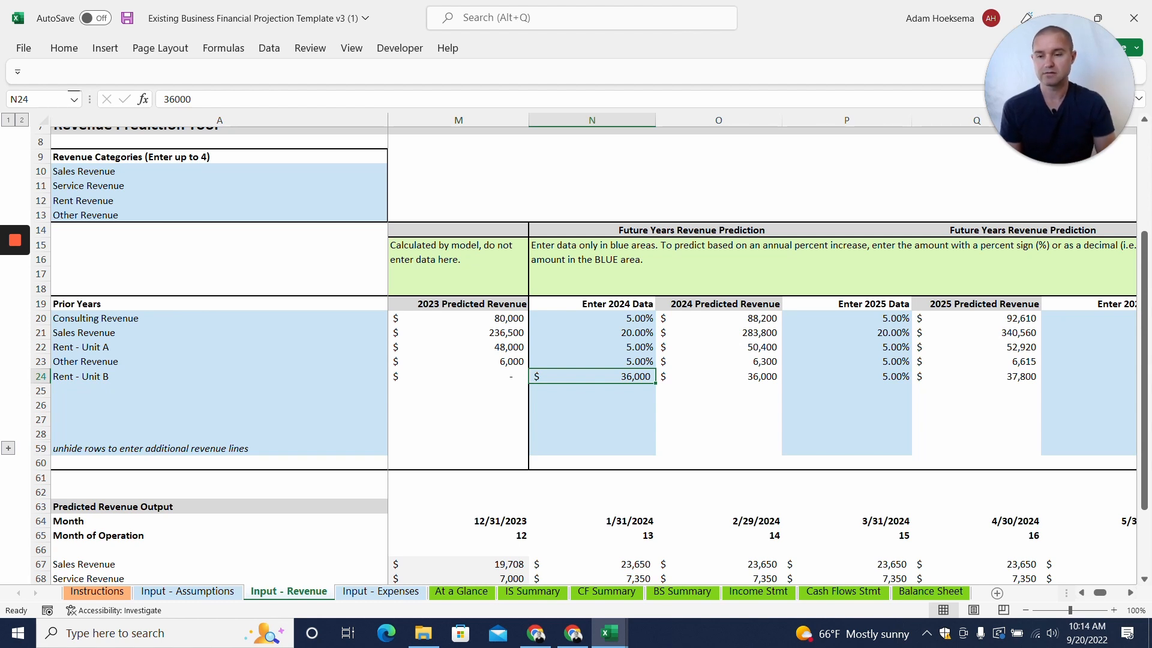
Review the future-years revenue prediction inputs and predicted revenue from 2025 through 2027.
left_click(847, 362)
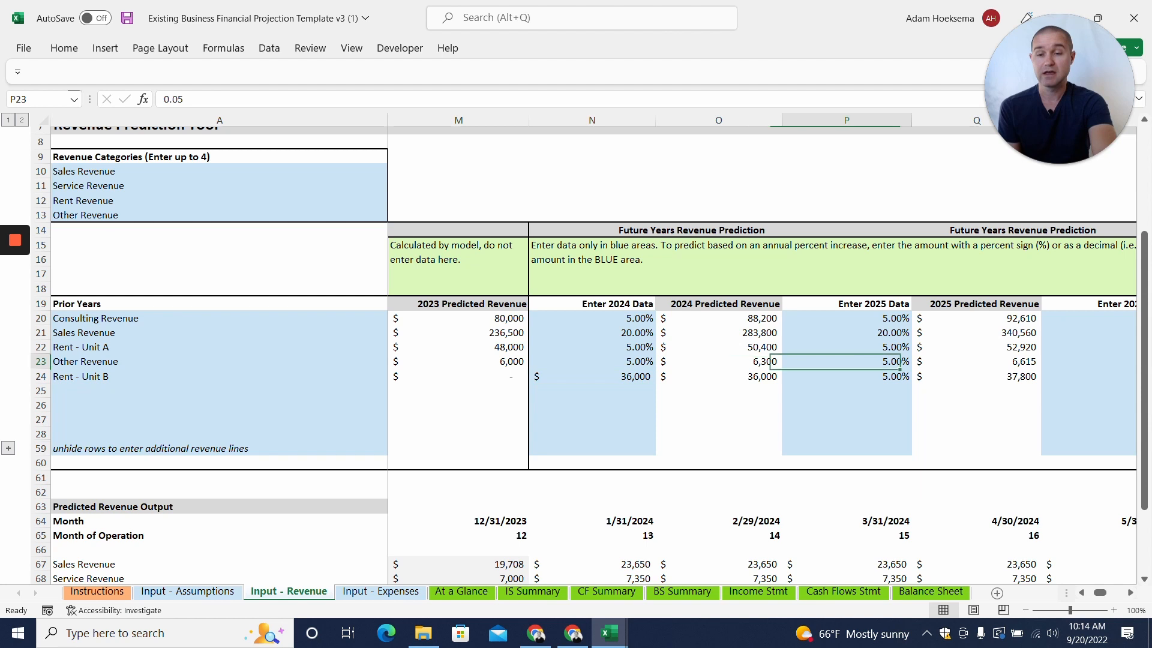
key("Right")
key("Right")
key("Right")
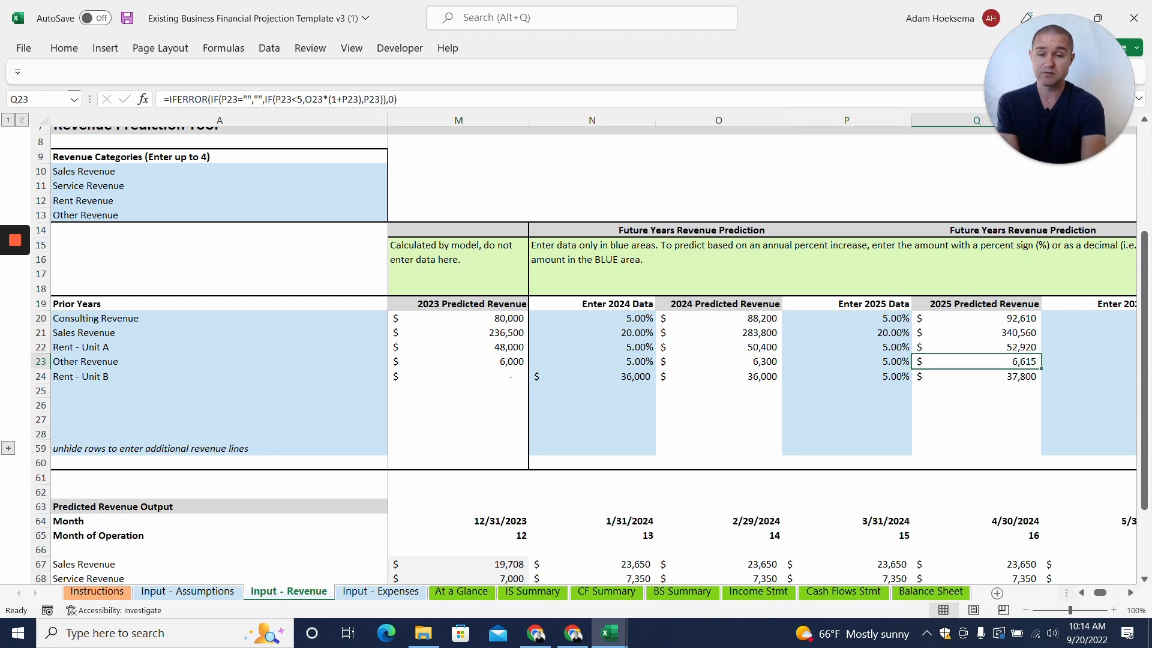
key("Right")
key("Right")
key("Right")
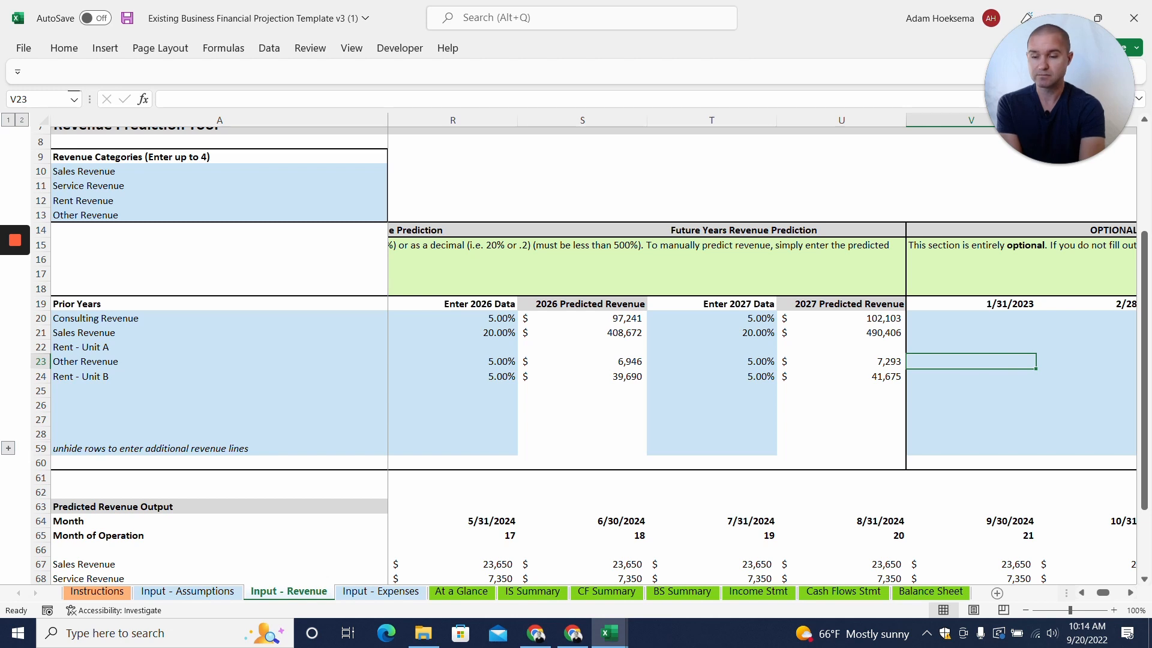
Examine the optional Current Year Monthly Detail section and its monthly entry cells for 2023.
key("Right")
key("Right")
key("Right")
key("Right")
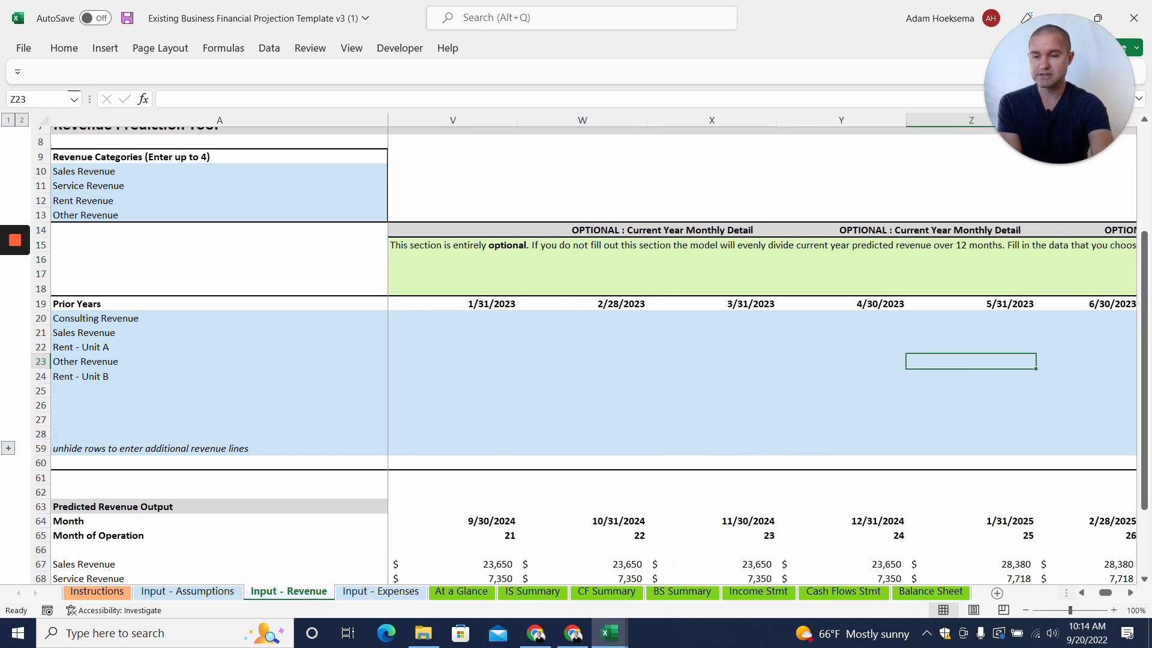
left_click(720, 230)
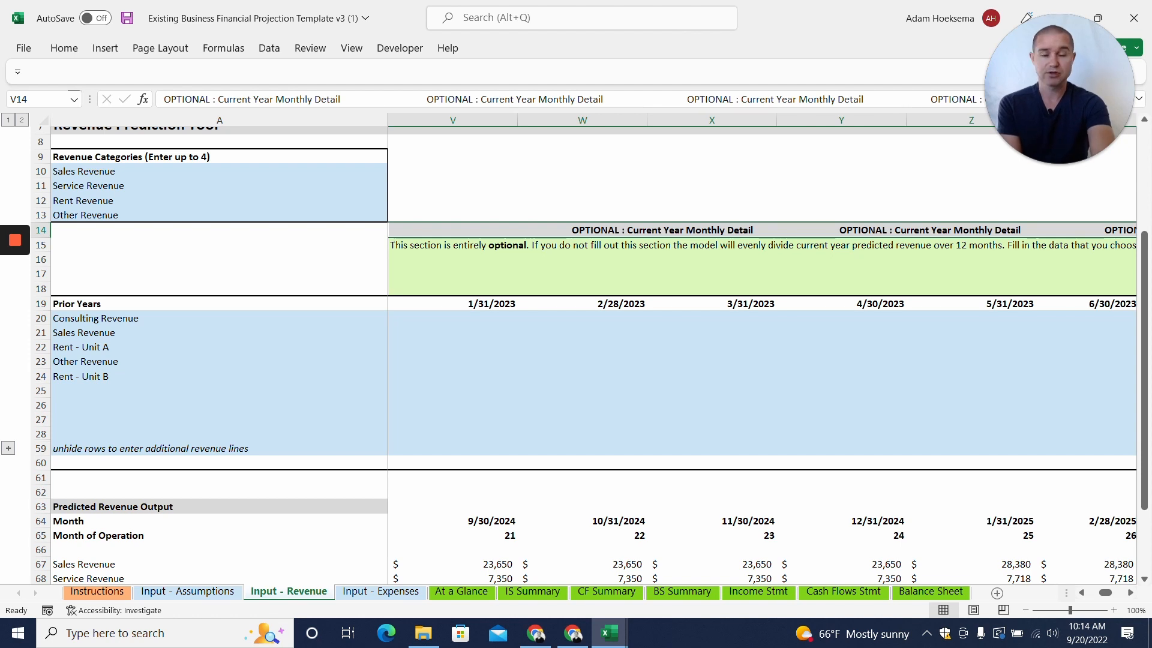
left_click(712, 347)
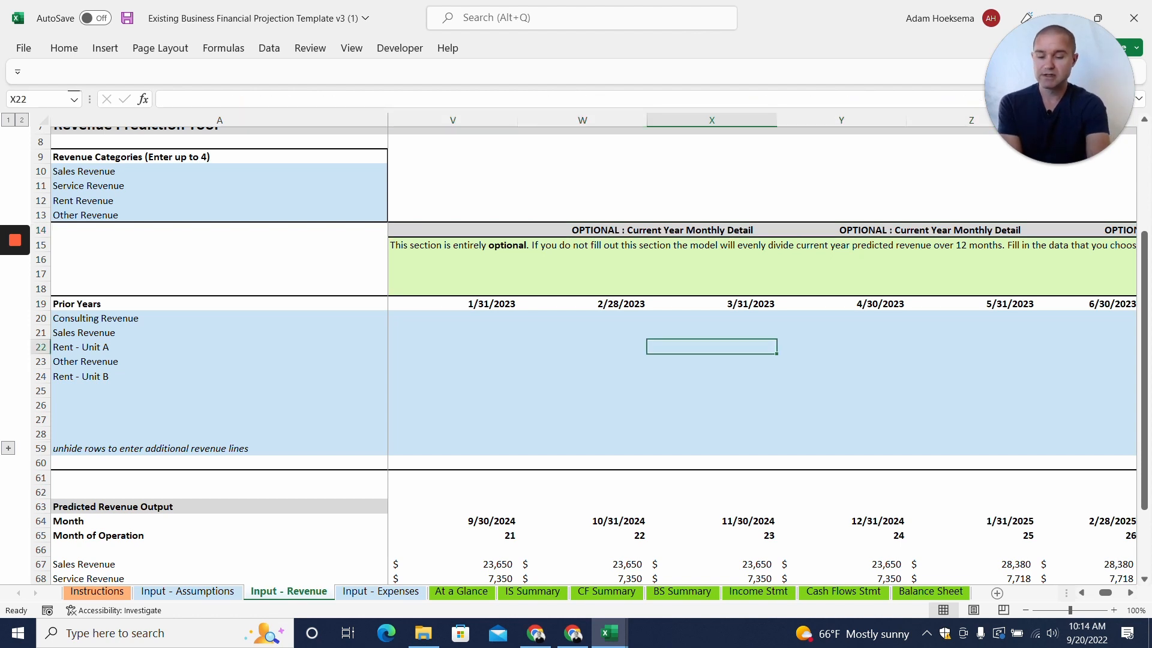
Return to the 2023 current-year data and select the revenue entries from Consulting Revenue through Rent - Unit B for review.
key("Left")
key("Left")
key("Left")
key("Left")
key("Left")
key("Left")
key("Left")
key("Left")
key("Left")
key("Left")
key("Left")
key("Left")
key("Left")
key("Left")
key("Left")
key("Left")
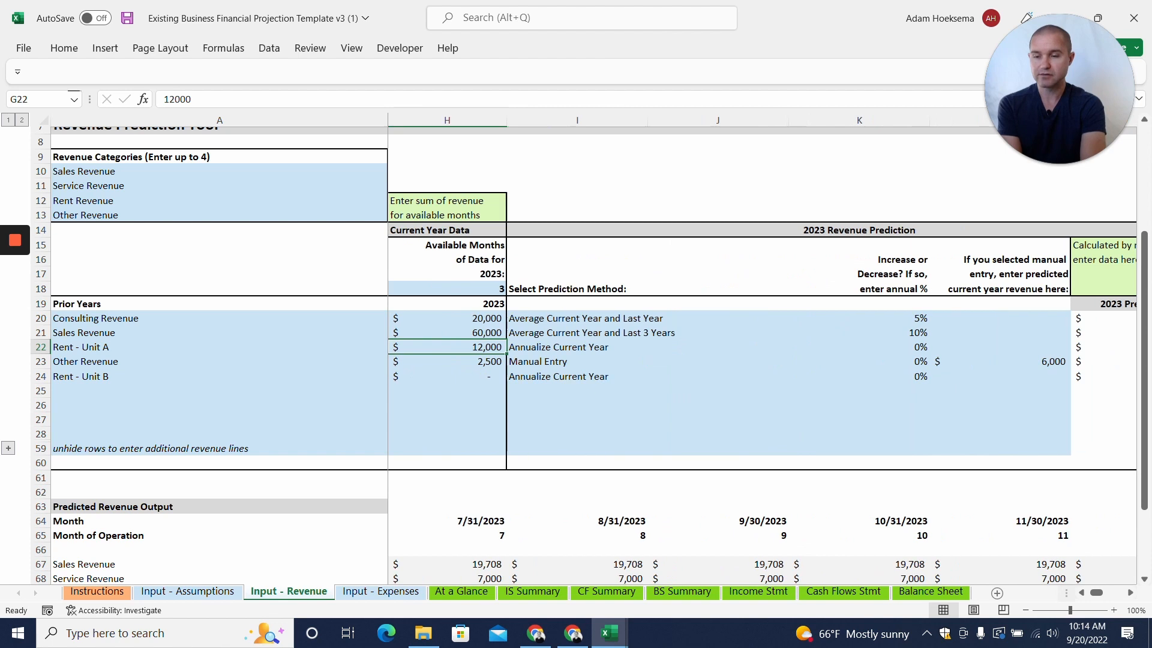
key("Left")
key("Left")
key("Left")
key("Left")
key("Up")
key("Up")
key("Right")
key("Right")
key("Right")
key("Right")
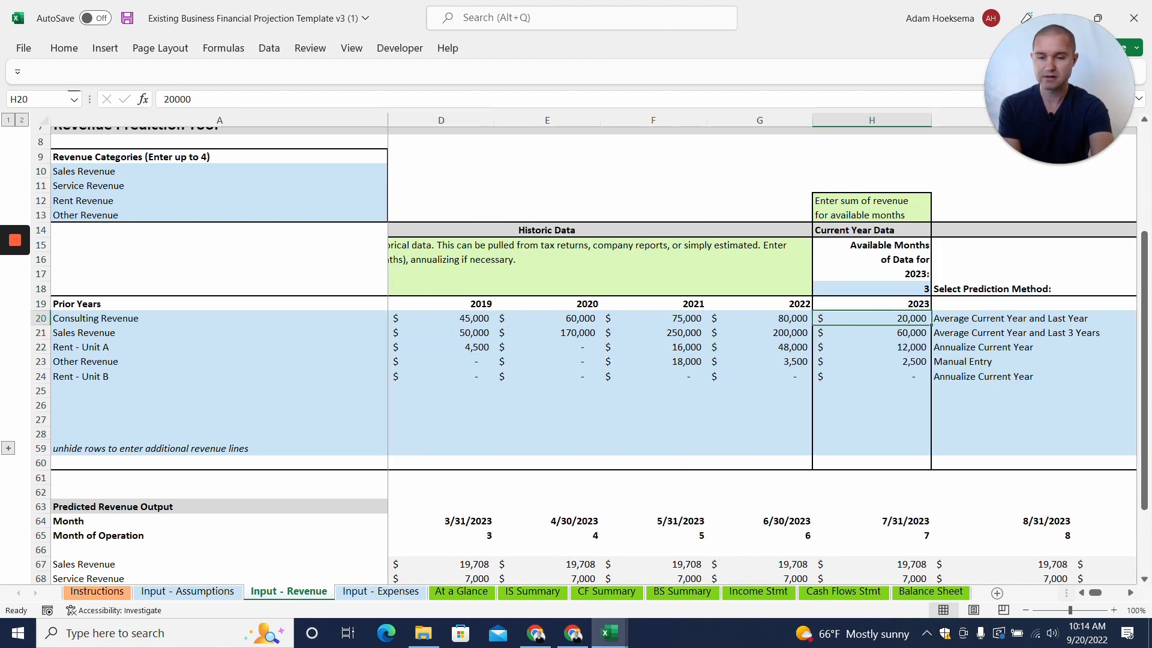
key("shift+Down")
key("shift+Down")
key("shift+Down")
key("shift+Down")
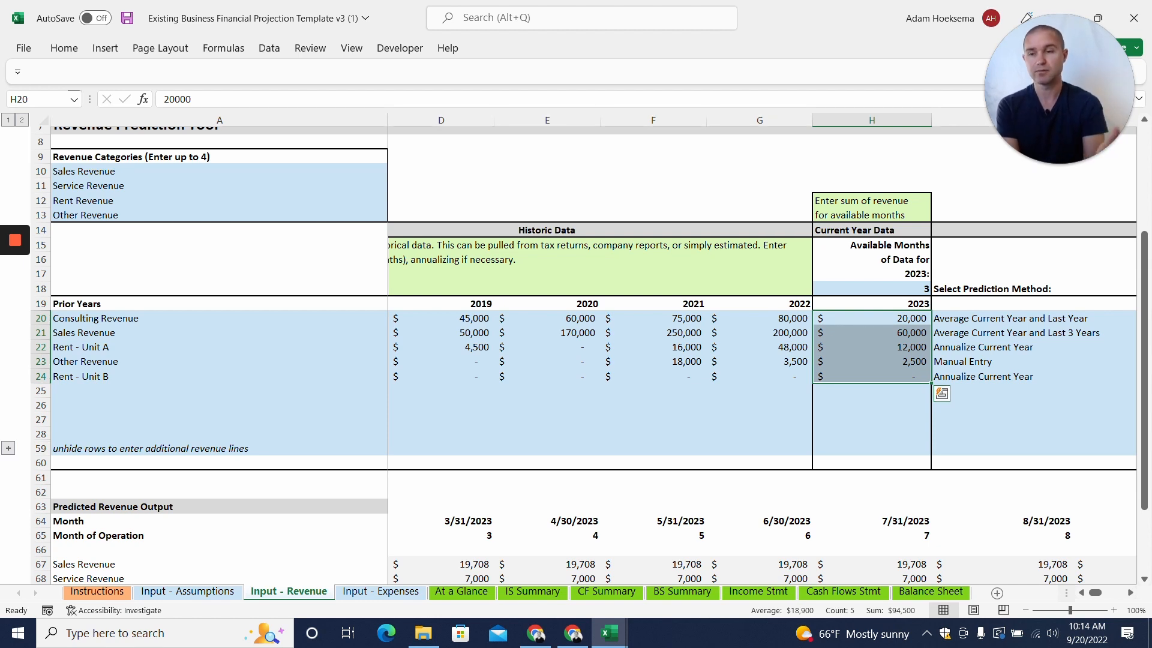
key("Down")
Review the monthly Predicted Revenue Output by category, including the Total Revenue row.
scroll(576, 354, "down", 8)
scroll(576, 354, "up", 3)
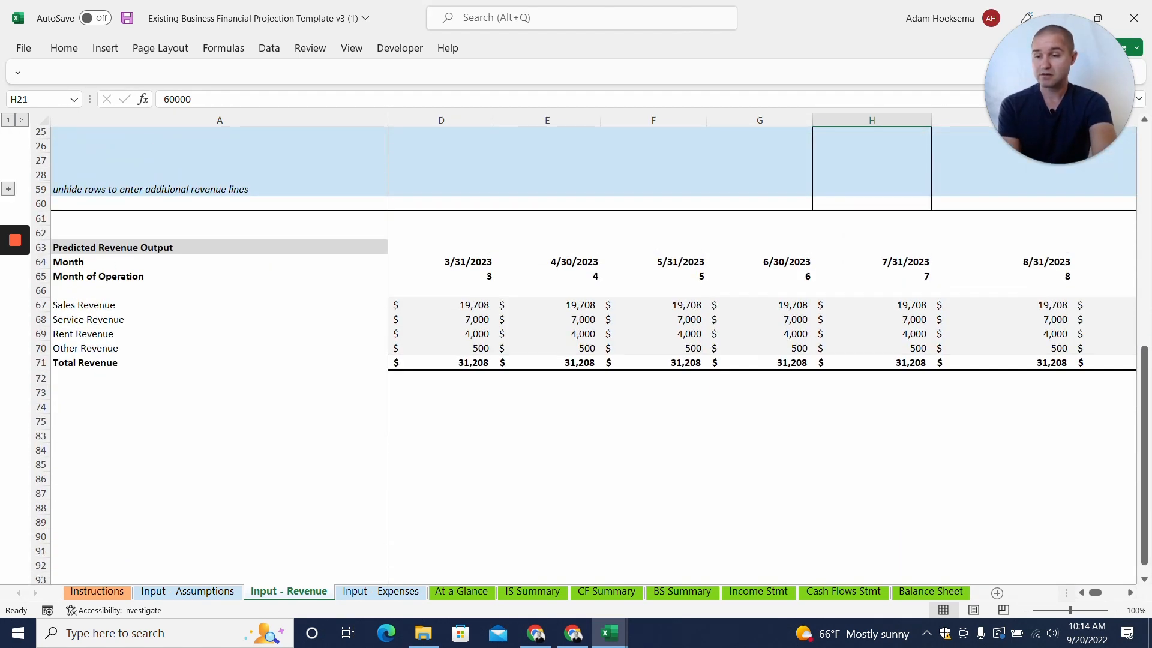
left_click_drag(444, 305, 444, 362)
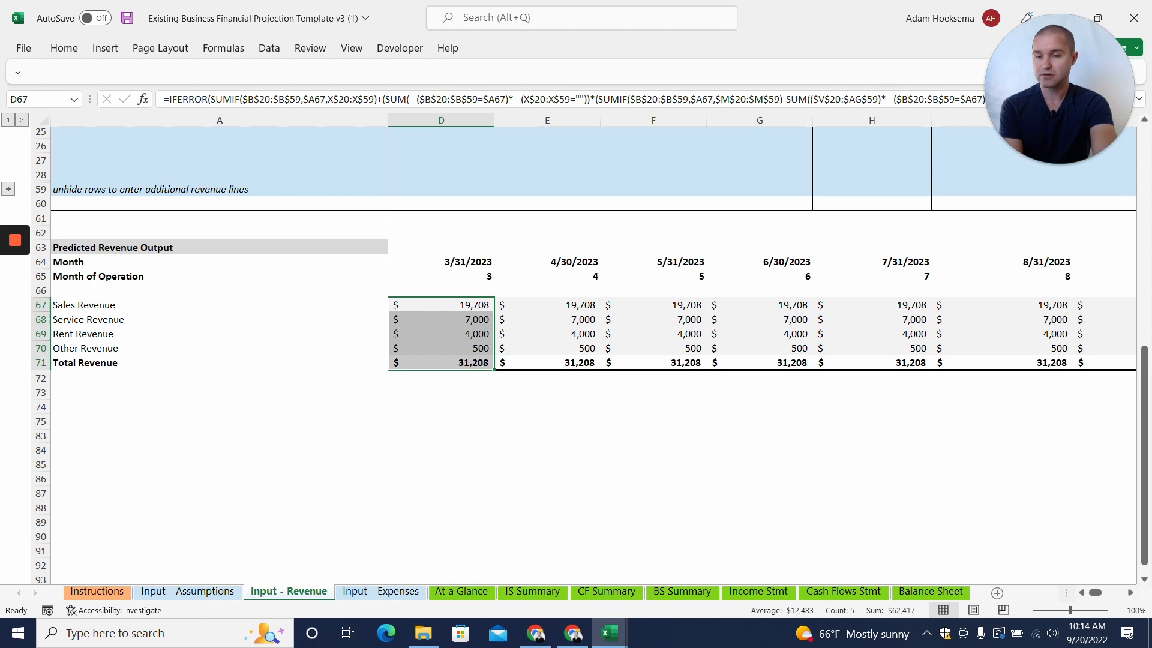
left_click(760, 319)
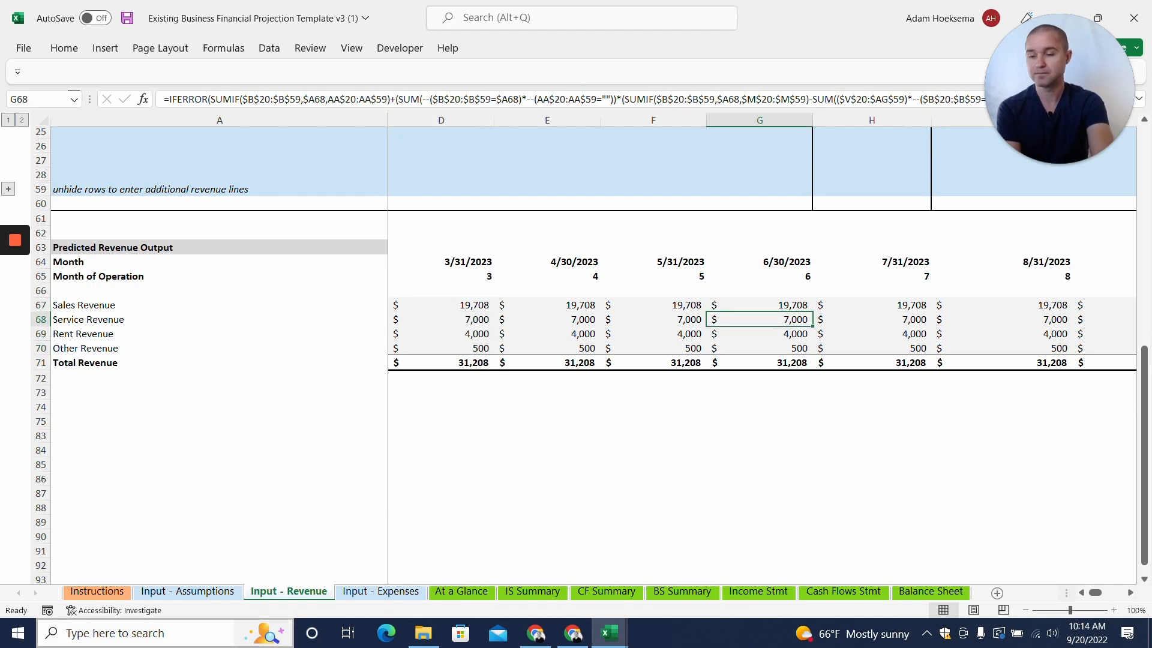
On the Input - Expenses sheet, view the income tax section at 100% zoom and inspect the 2023 effective income tax rate.
left_click(379, 593)
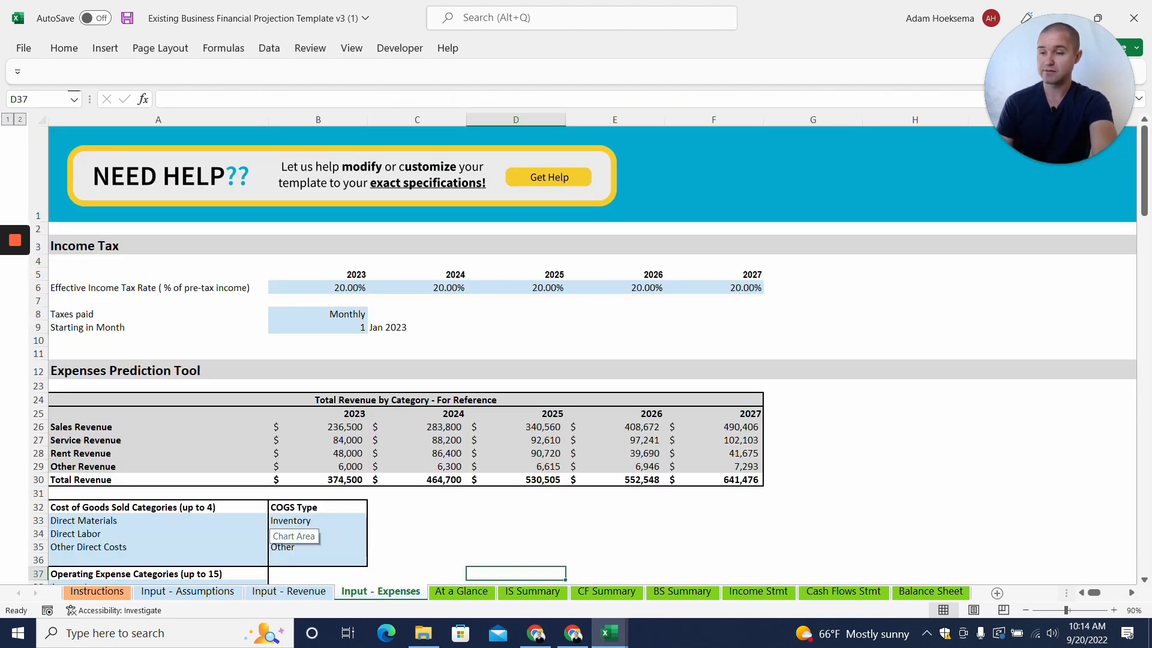
scroll(282, 528, "down", 2)
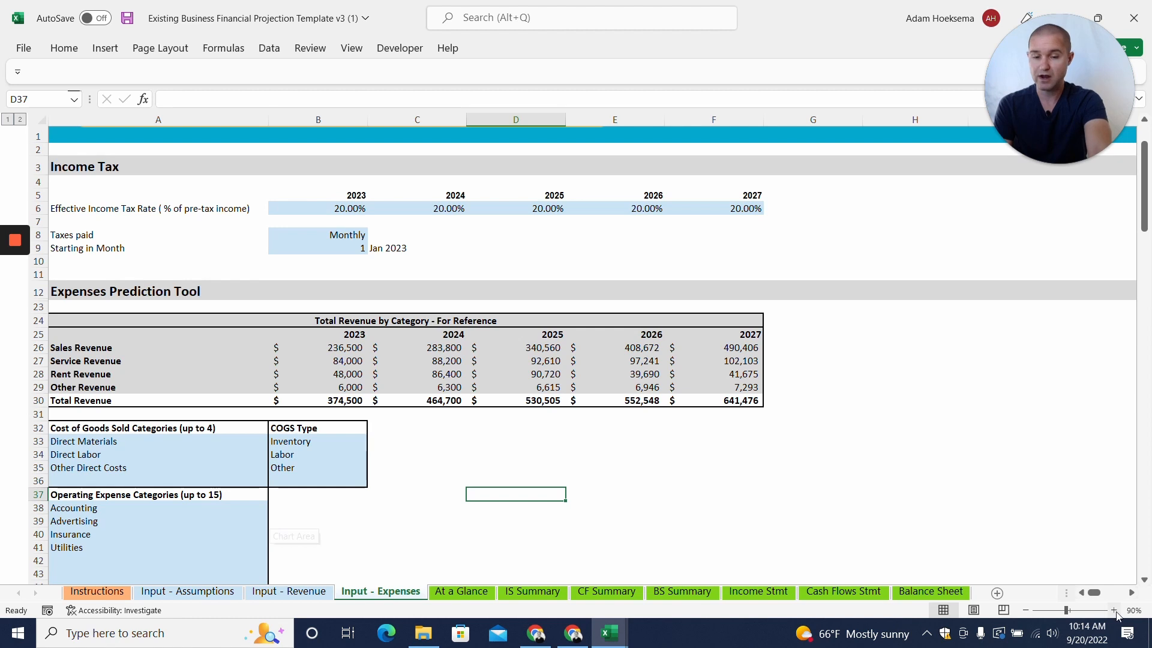
left_click(1114, 610)
left_click(1082, 593)
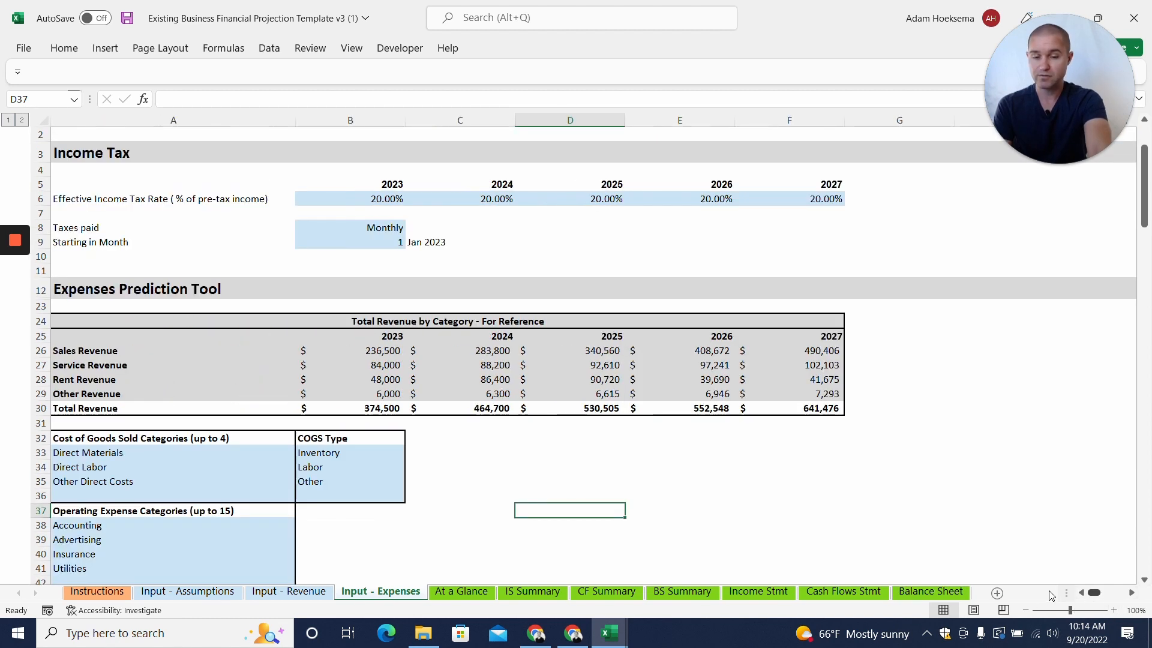
scroll(369, 193, "up", 1)
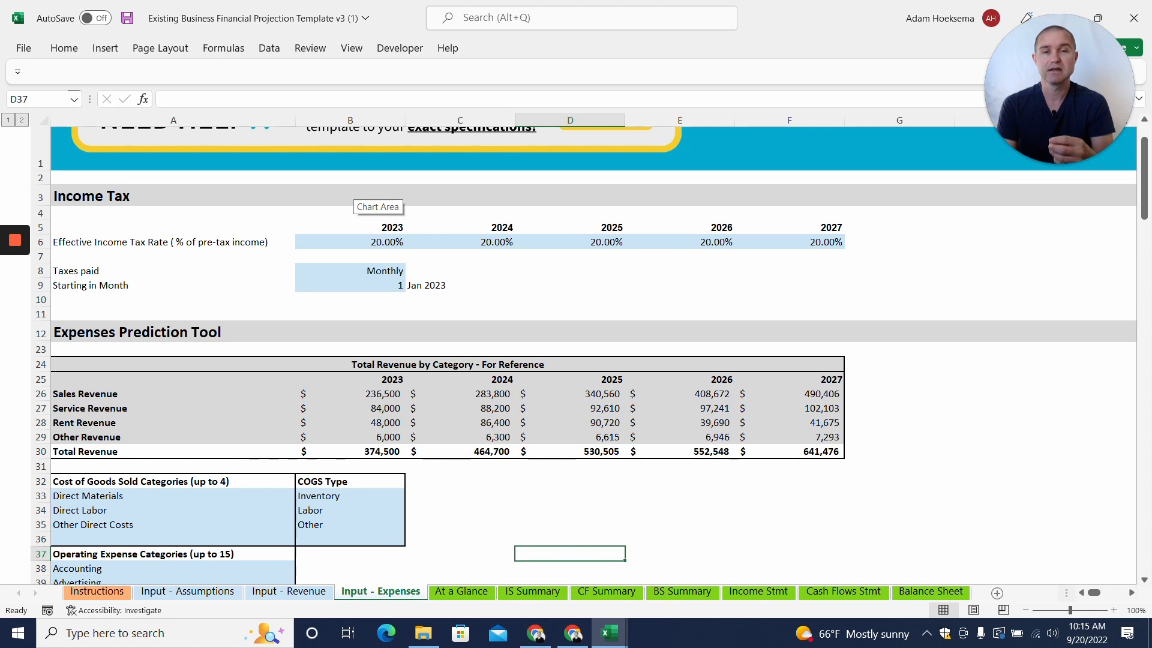
left_click(350, 241)
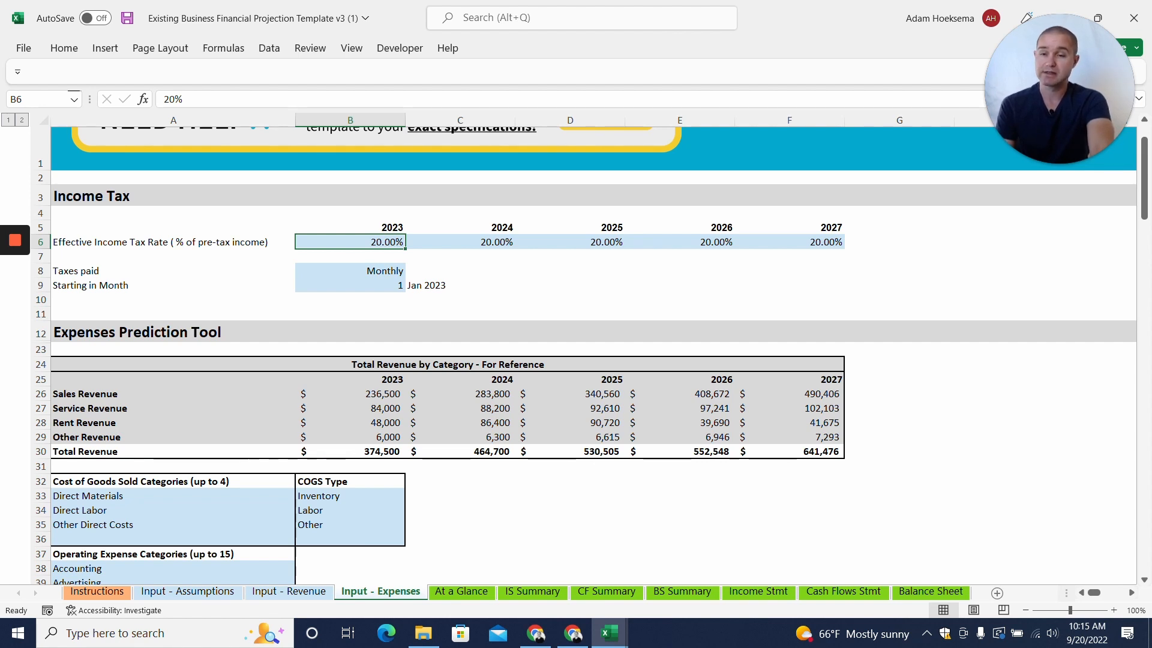
Examine the cost of goods sold categories and the COGS type options for Direct Materials.
scroll(585, 354, "down", 7)
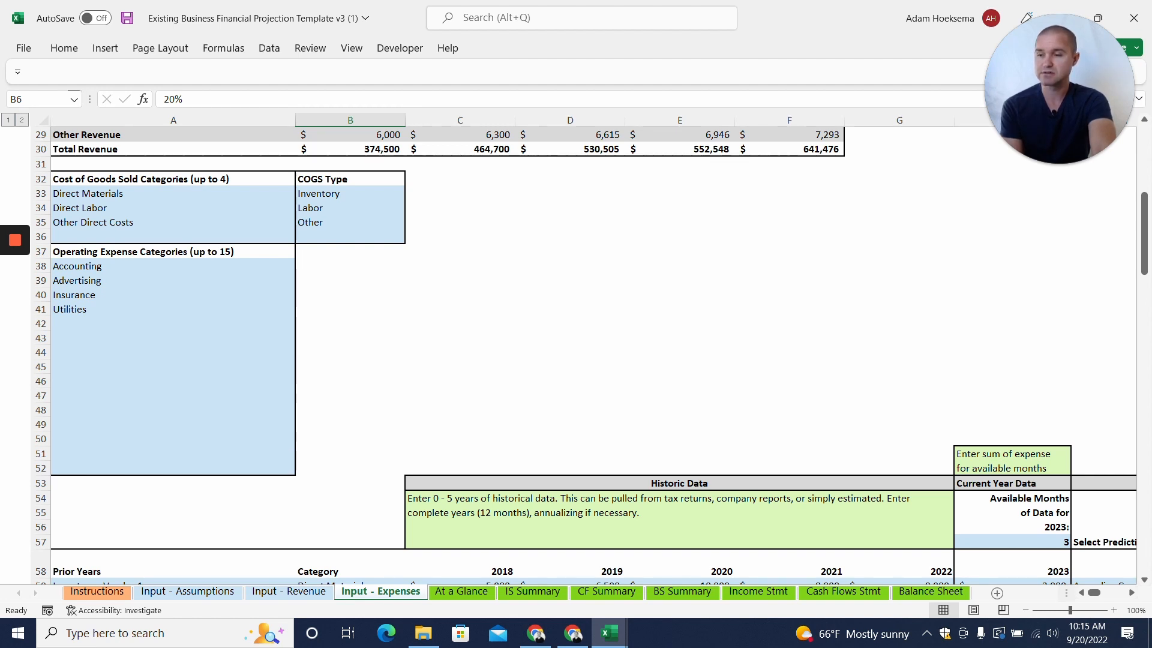
left_click(384, 193)
left_click(412, 193)
left_click(412, 193)
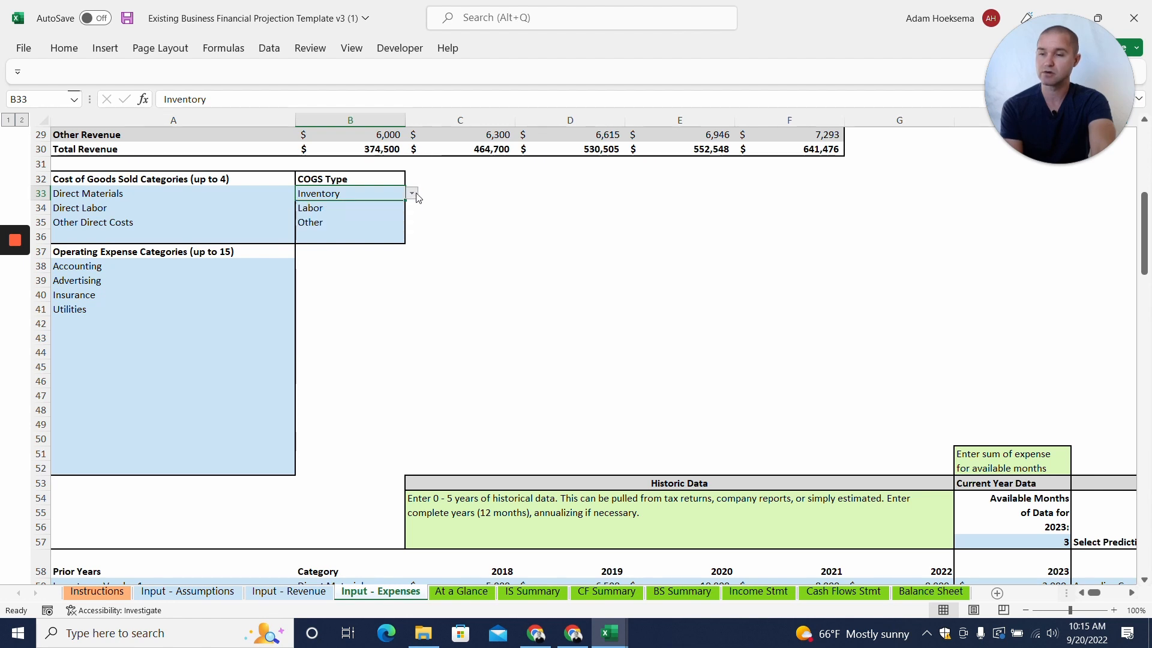
left_click(444, 222)
View the historic expense data and expand the hidden row groups at rows 90 and 101 for additional expense lines.
scroll(444, 222, "down", 2)
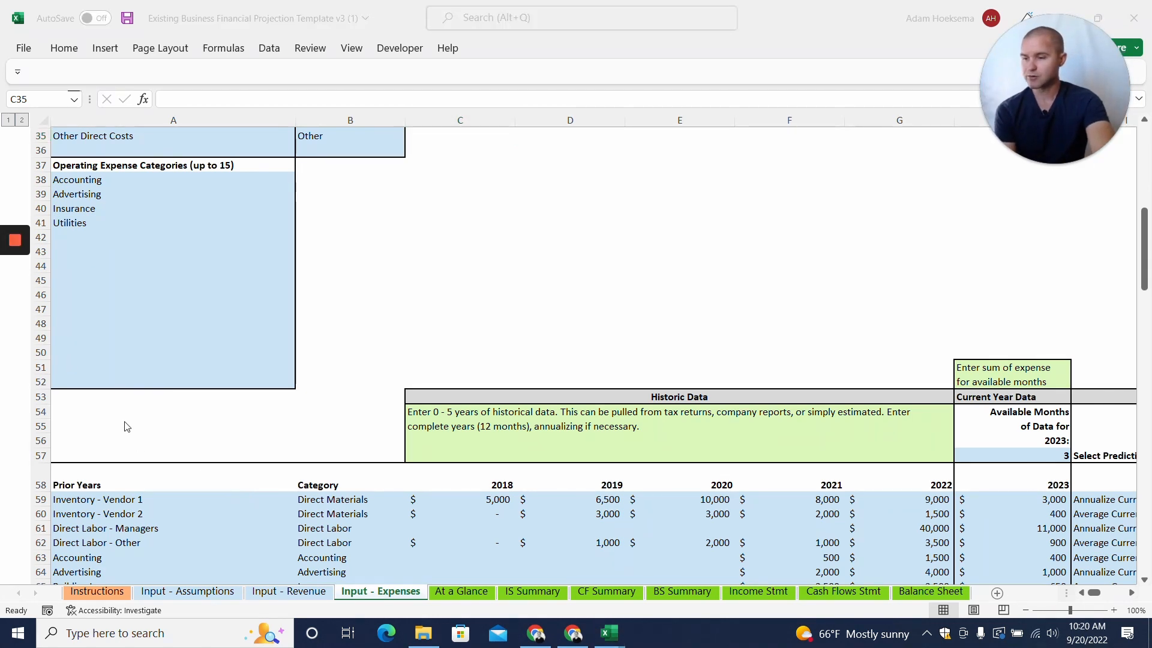
scroll(132, 440, "down", 3)
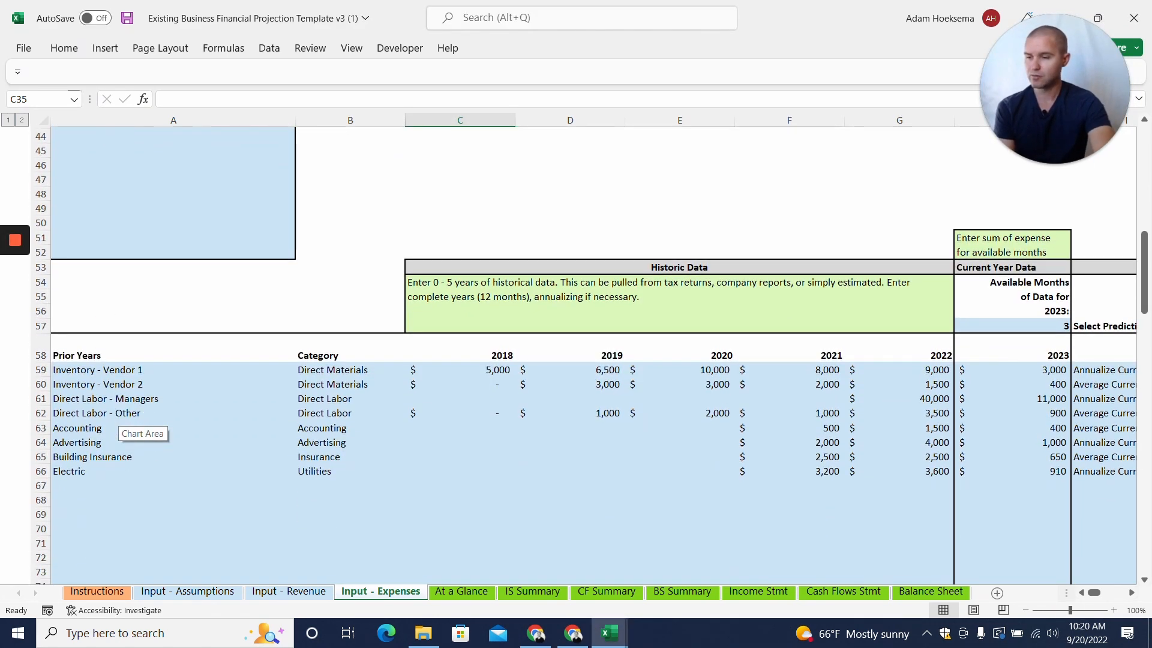
scroll(132, 440, "down", 4)
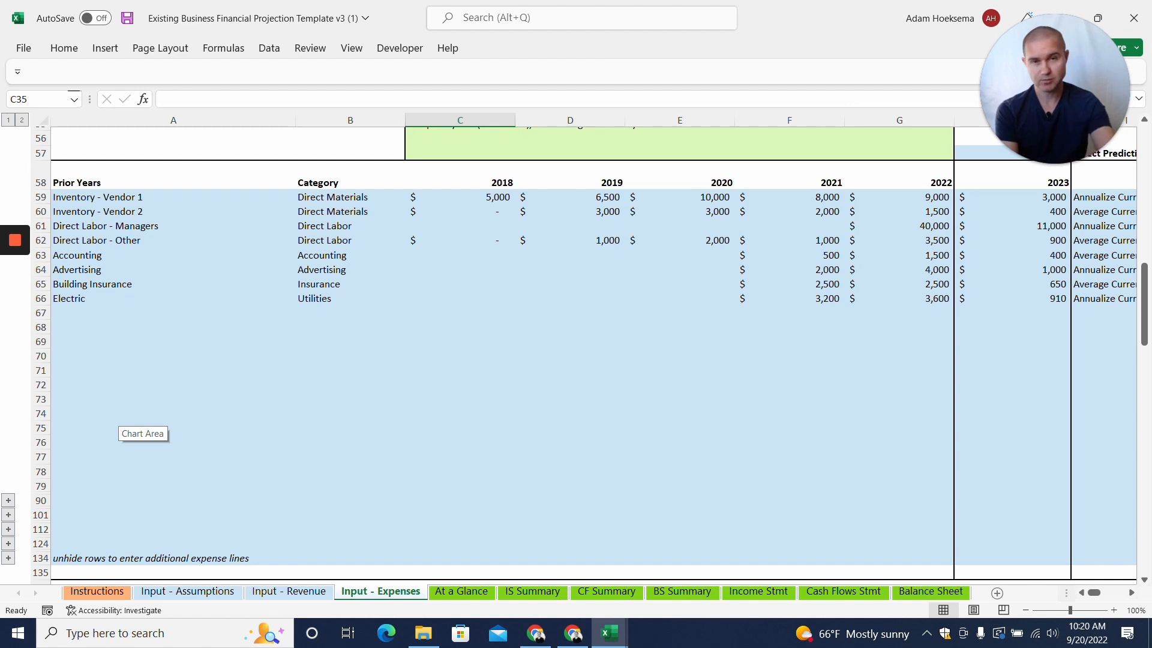
left_click(8, 500)
scroll(28, 454, "down", 4)
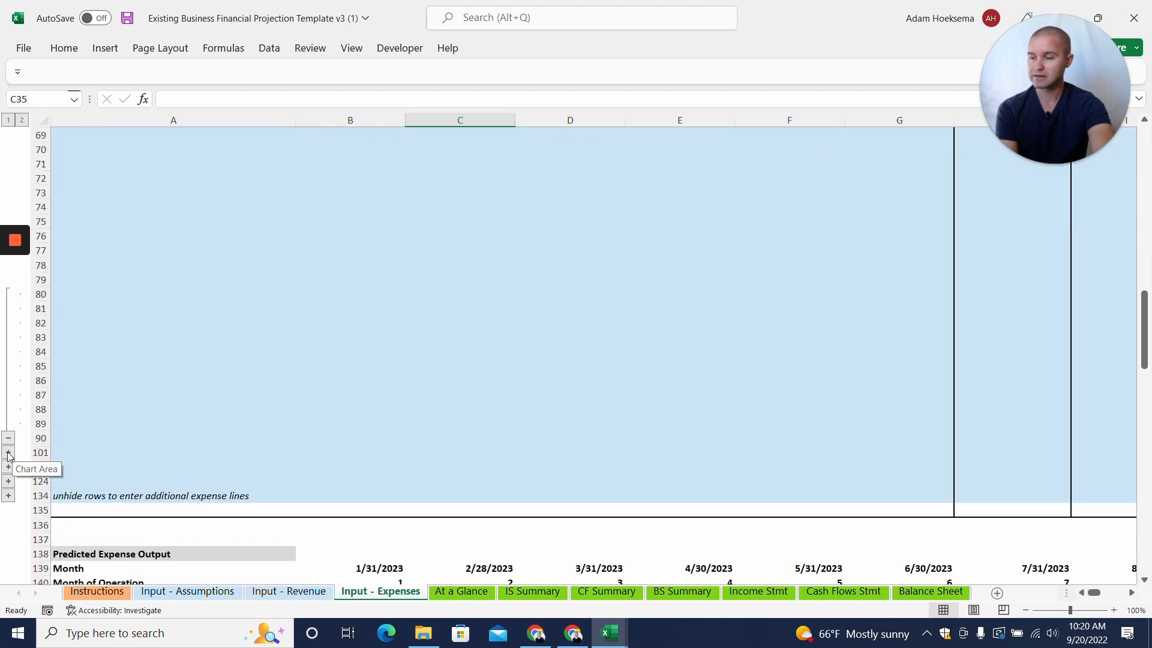
left_click(9, 453)
scroll(9, 453, "down", 3)
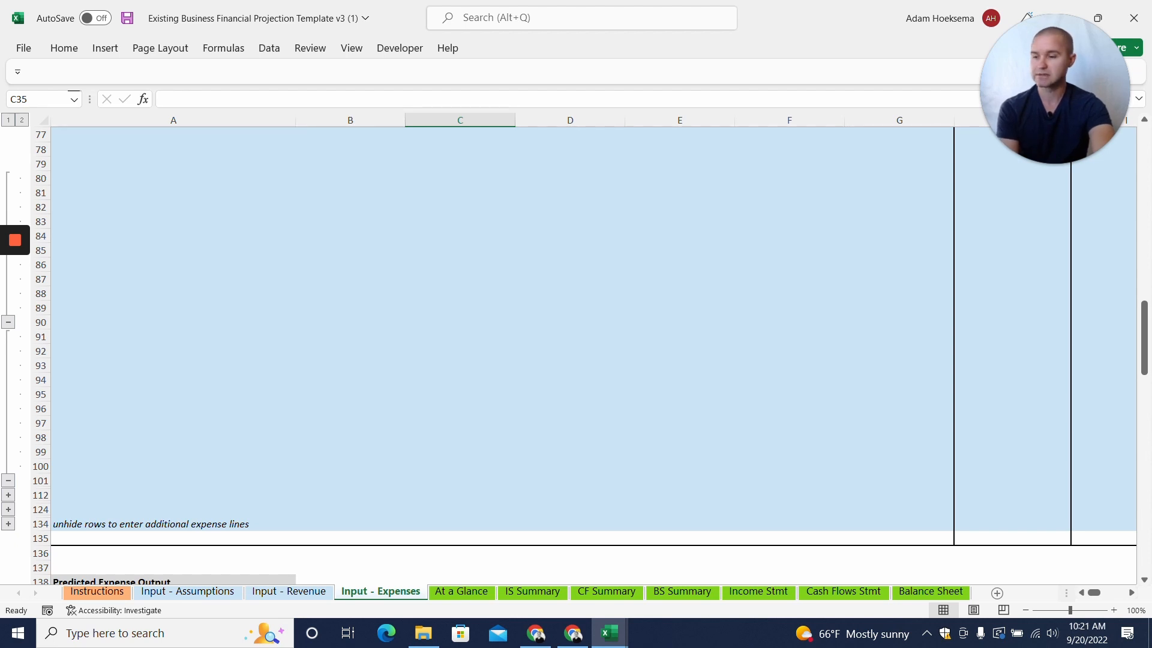
Collapse the expanded row groups at rows 101 and 90 and return to the prior-year expense entries.
left_click(9, 480)
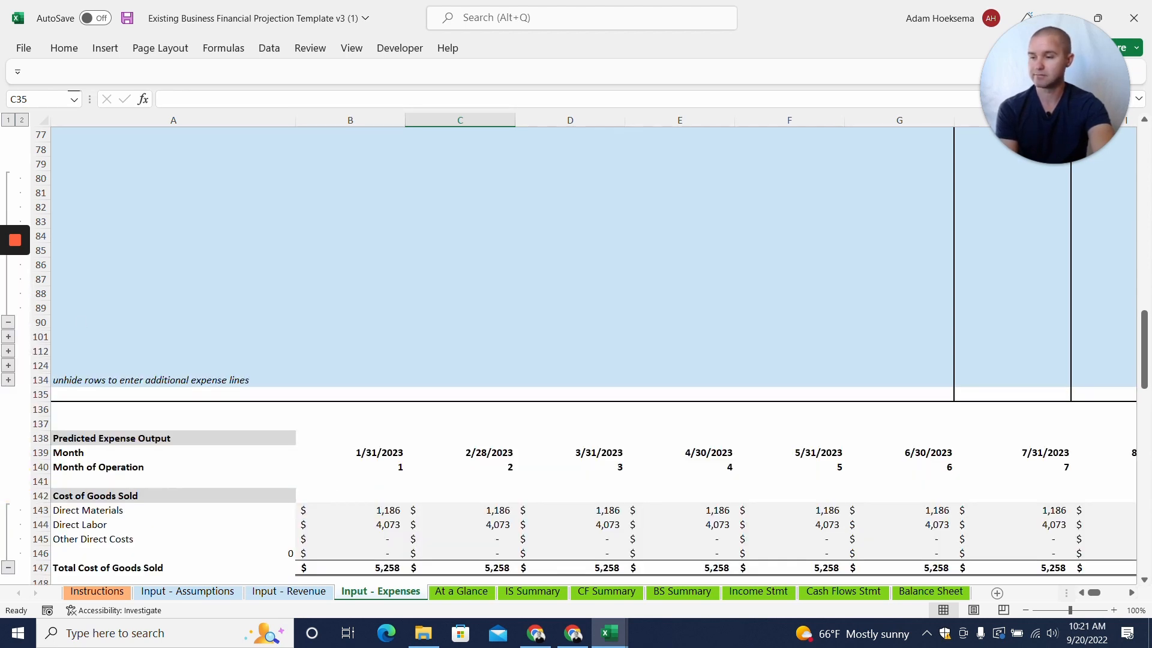
scroll(97, 324, "up", 1)
scroll(102, 327, "up", 2)
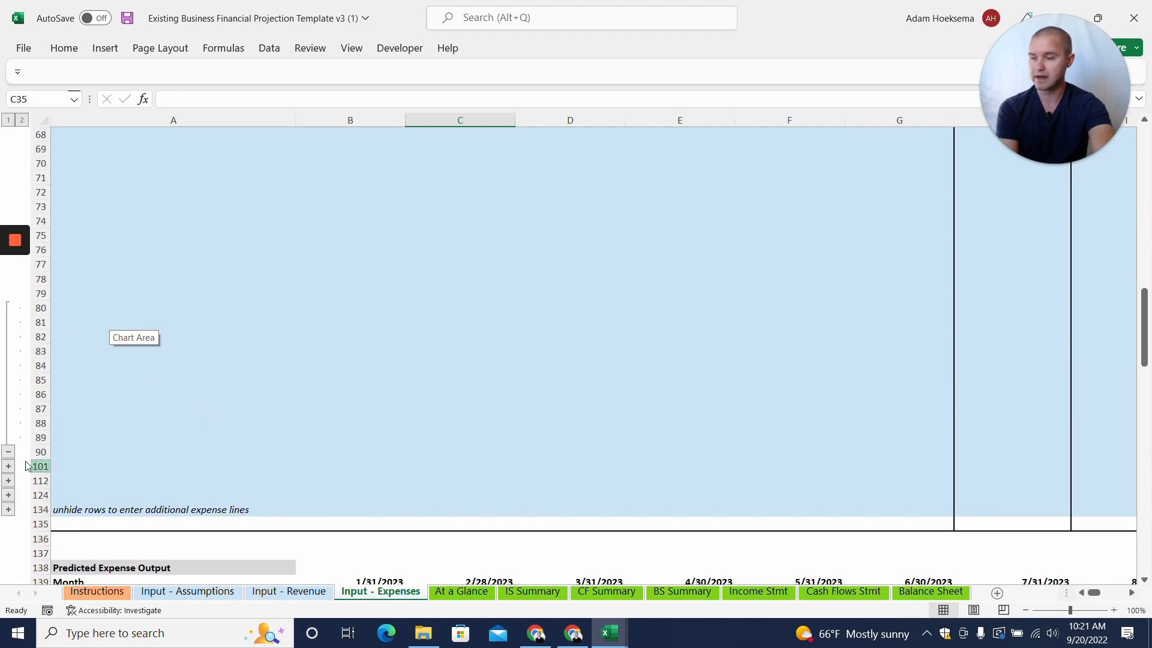
left_click(8, 452)
scroll(568, 356, "up", 5)
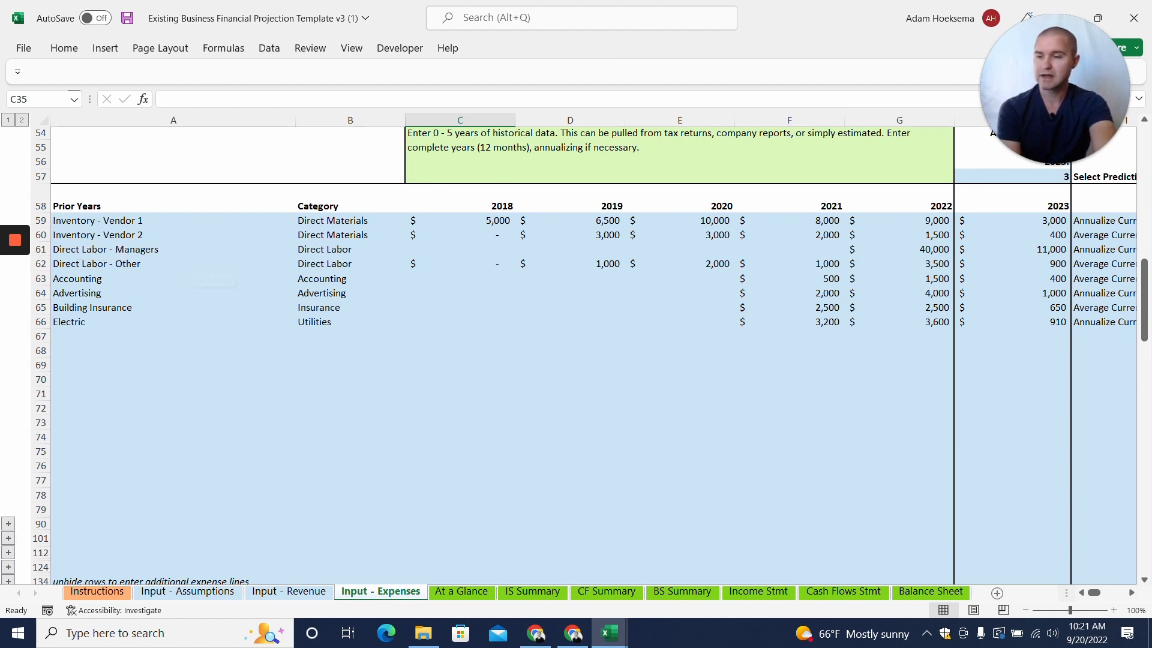
Inspect the category options for the Accounting expense and the available months of data for 2023.
left_click(384, 281)
left_click(412, 281)
left_click(412, 281)
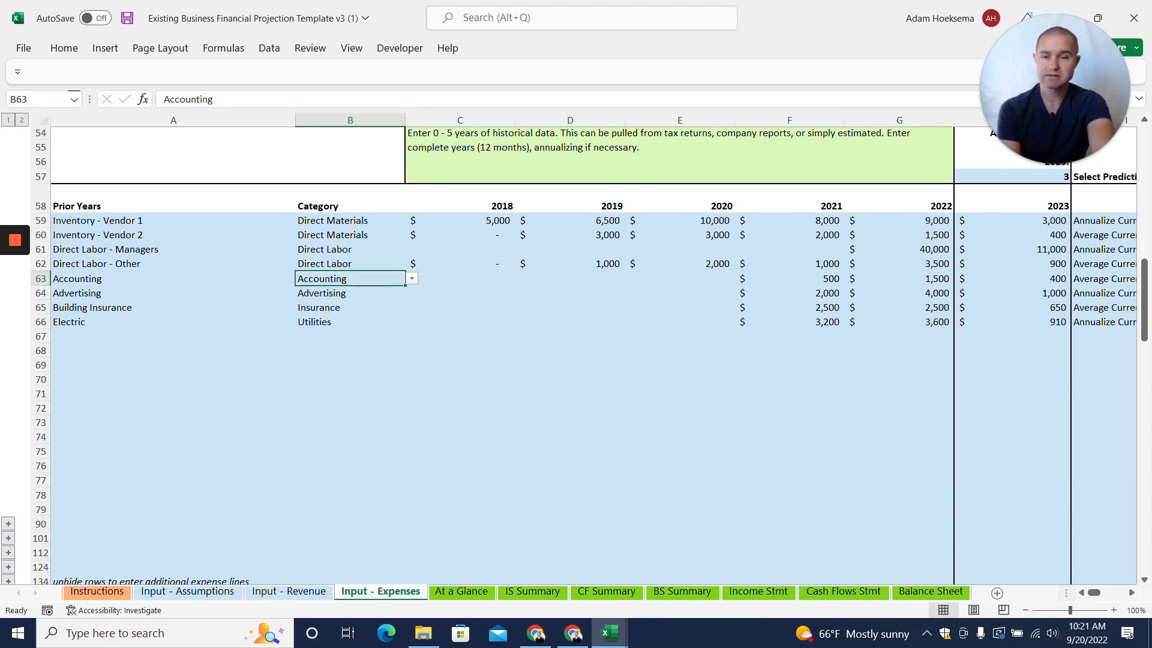
scroll(576, 354, "up", 1)
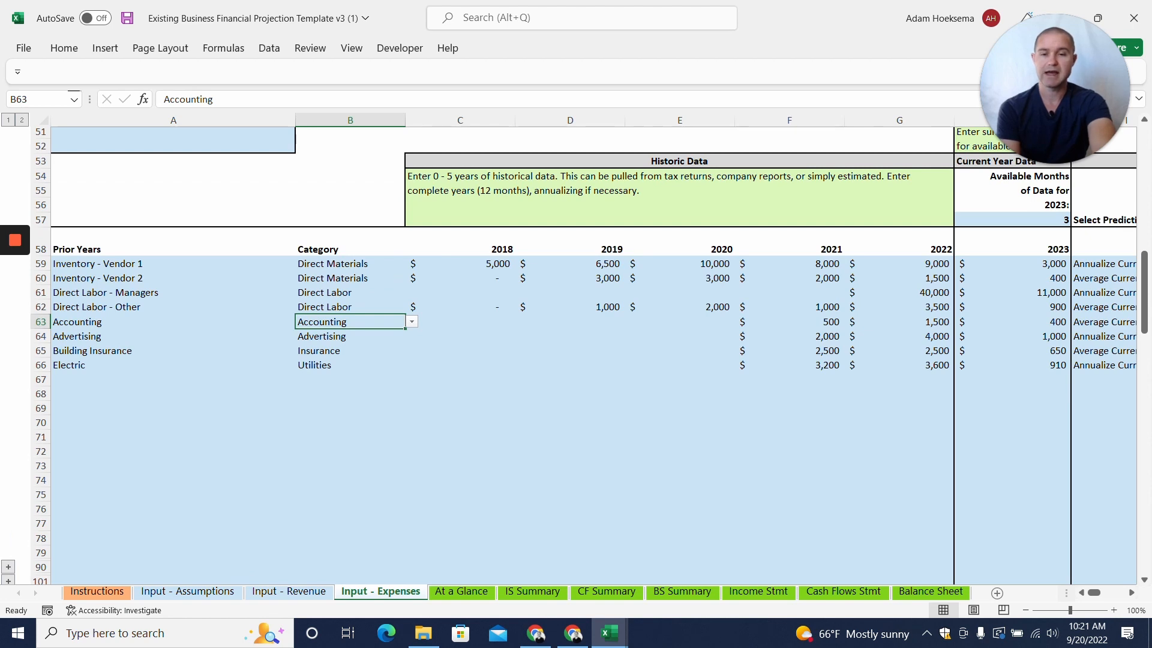
scroll(576, 354, "up", 1)
left_click(1023, 263)
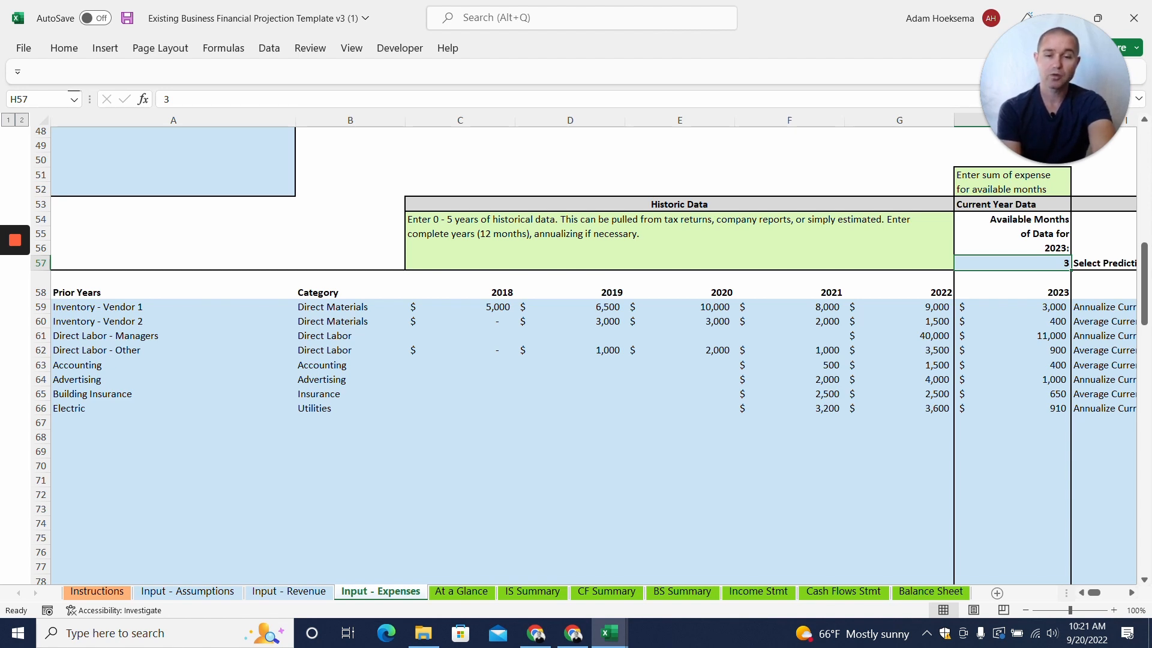
Examine the 2023 prediction method options for Inventory - Vendor 1, keeping Annualize Current Year.
left_click(1035, 350)
key("Right")
key("Right")
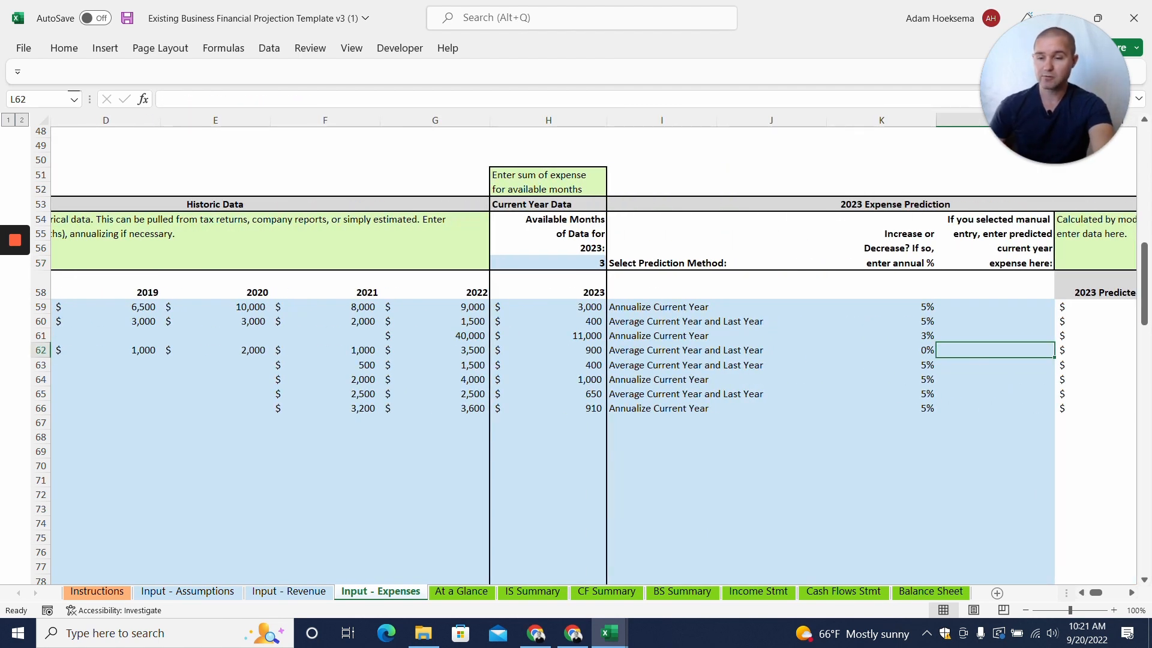
left_click(663, 308)
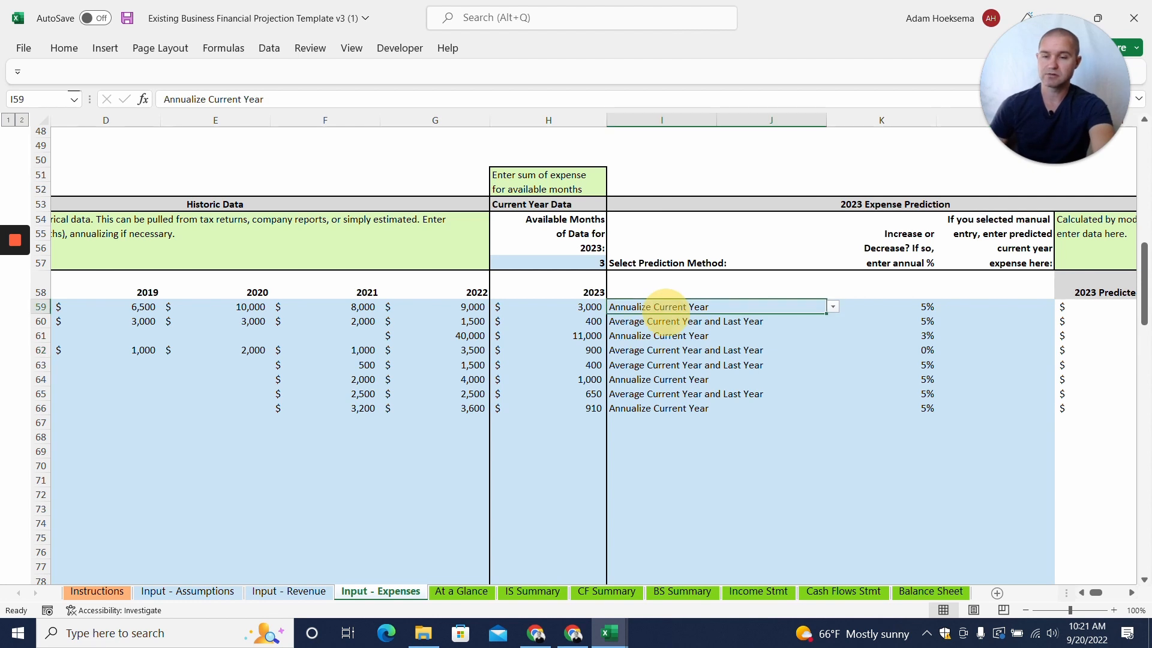
left_click(836, 307)
left_click(785, 309)
left_click(833, 307)
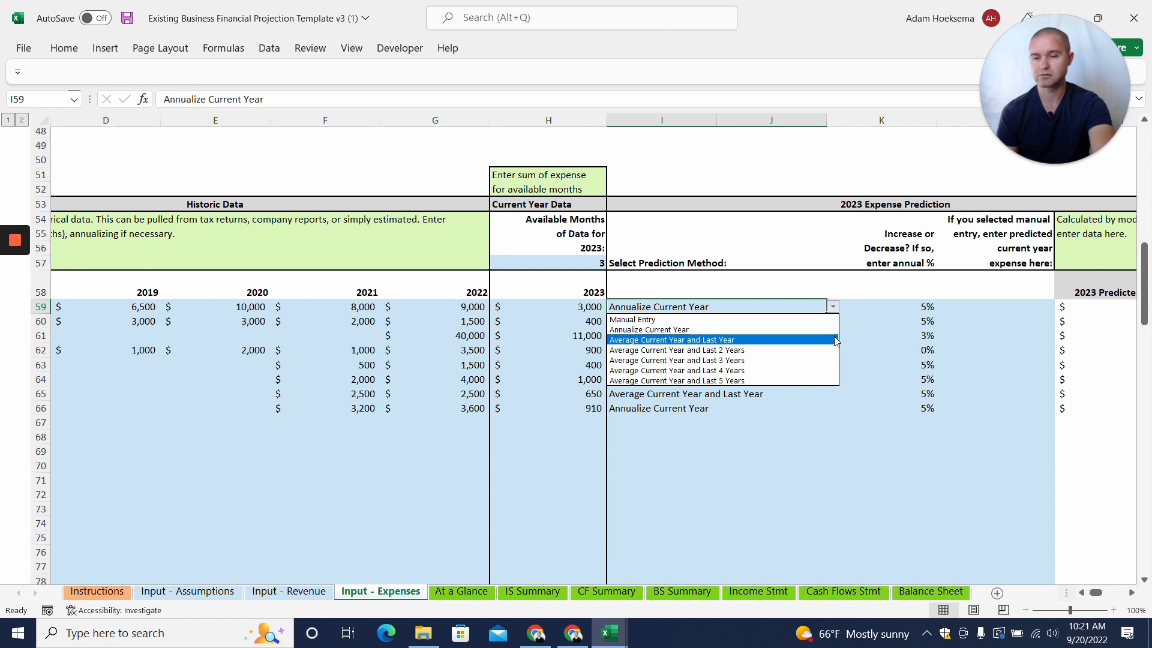
left_click(837, 330)
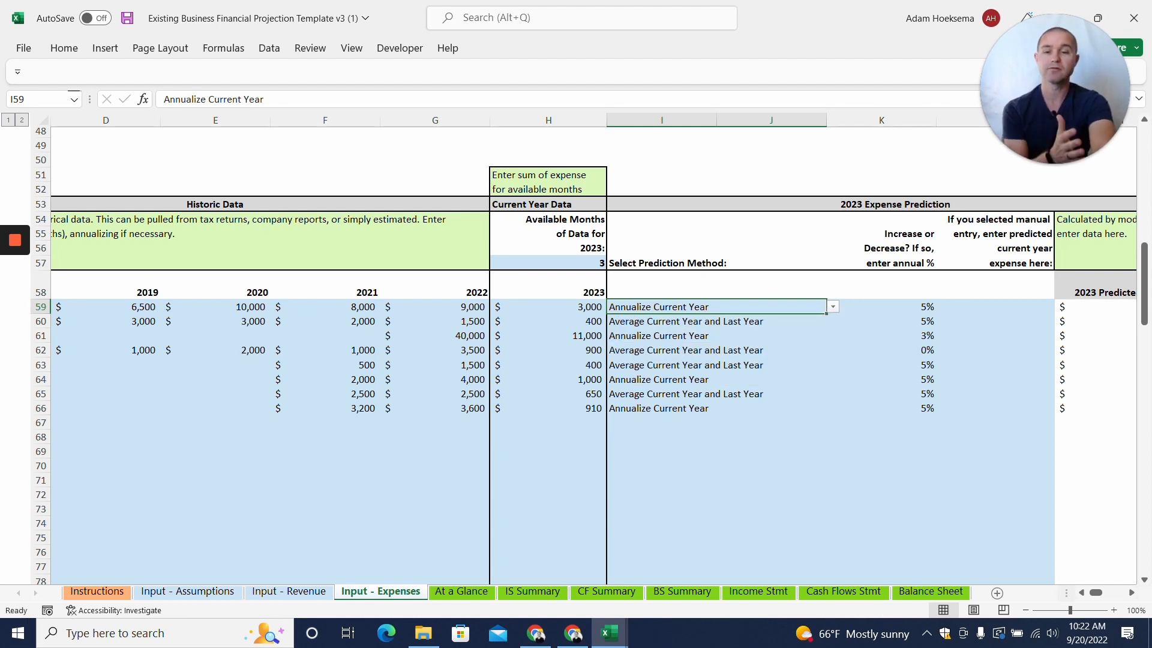
Inspect the annual increase percentage for Inventory - Vendor 1 and select the 2023 Predicted Expense column down to row 66 for review.
left_click(881, 307)
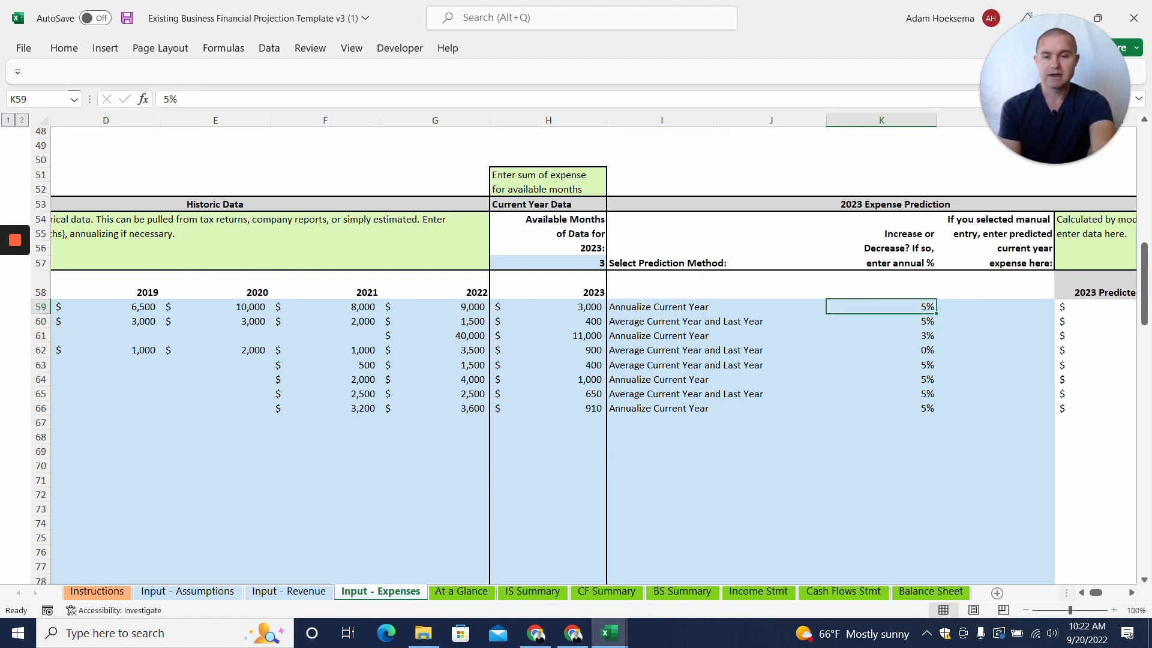
left_click(1001, 353)
key("Right")
key("Right")
key("Right")
key("Right")
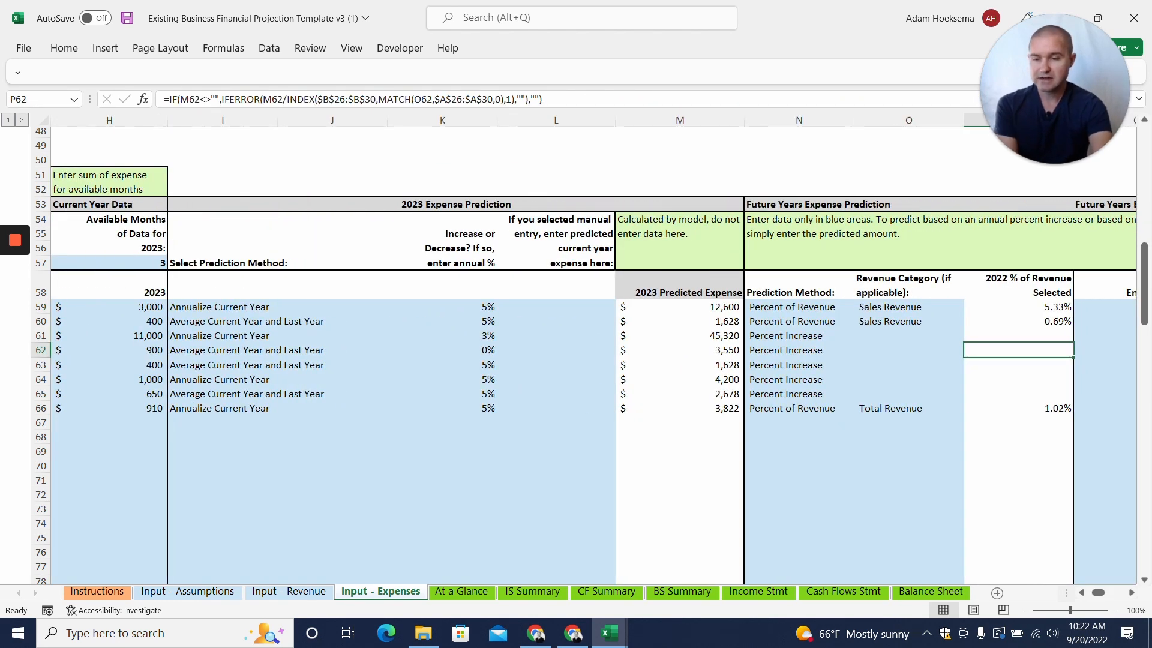
left_click_drag(679, 288, 660, 407)
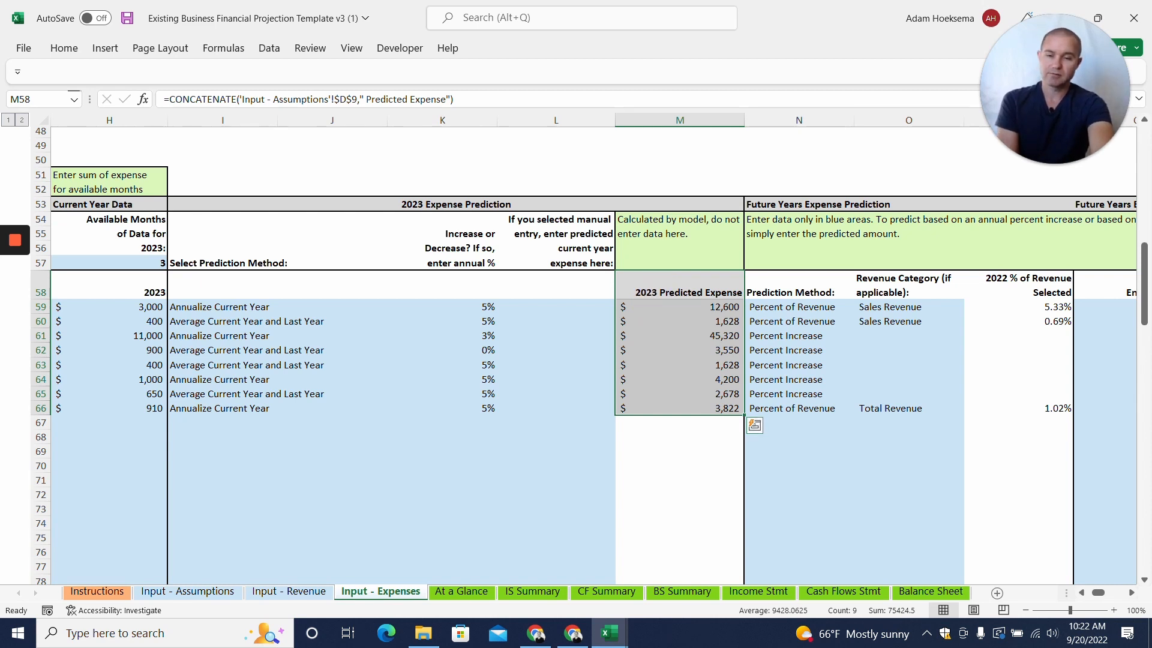
Compare the future-year prediction methods of the first expense lines, keeping Percent of Revenue for Inventory - Vendor 1.
left_click(794, 322)
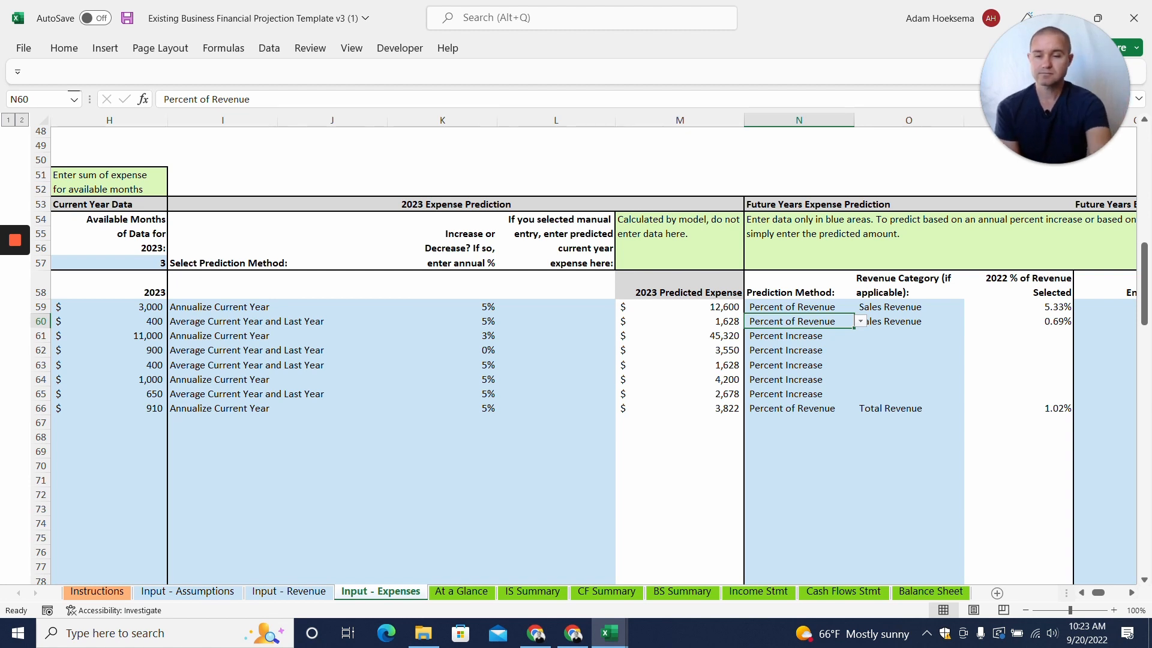
left_click(799, 336)
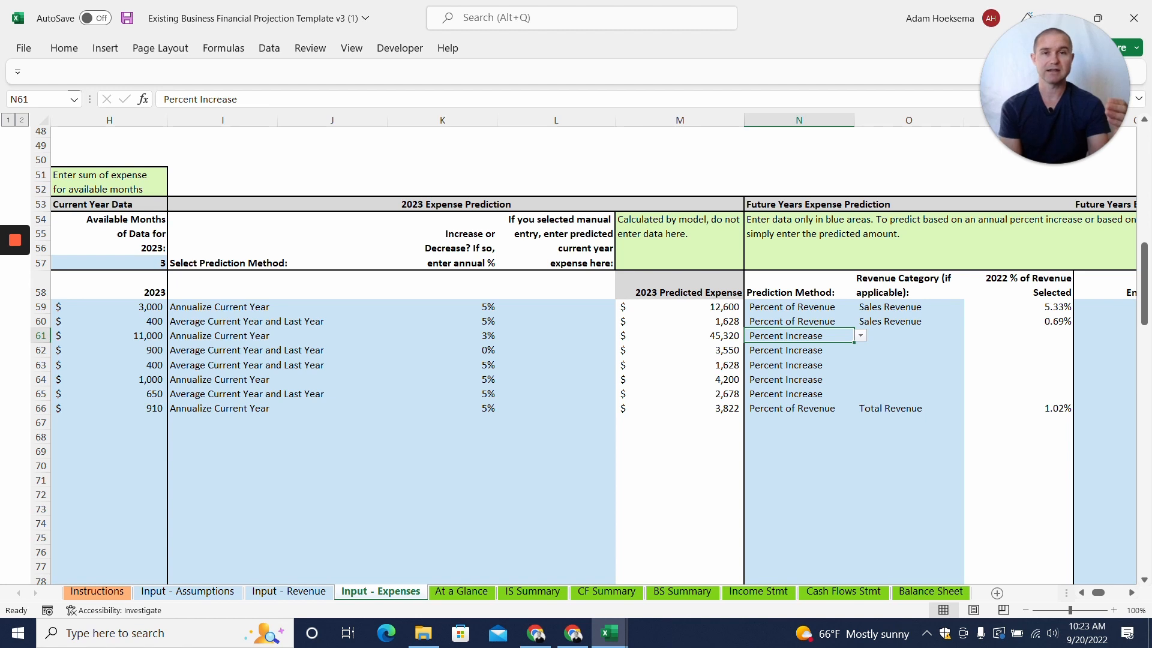
left_click(816, 307)
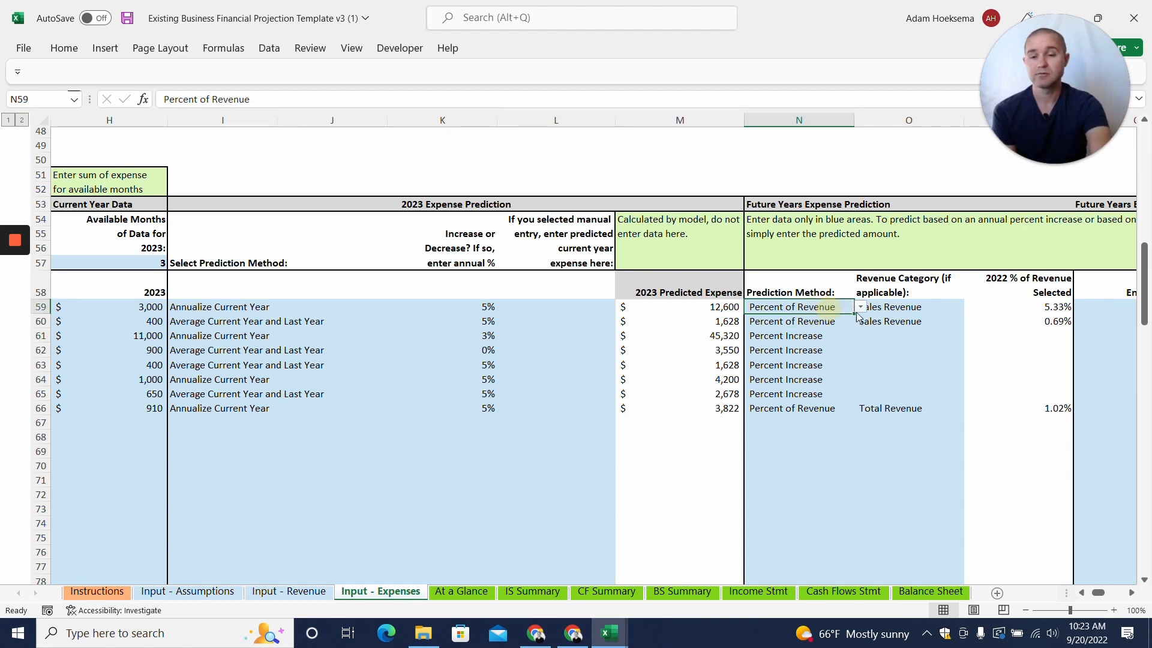
left_click(861, 307)
left_click(780, 329)
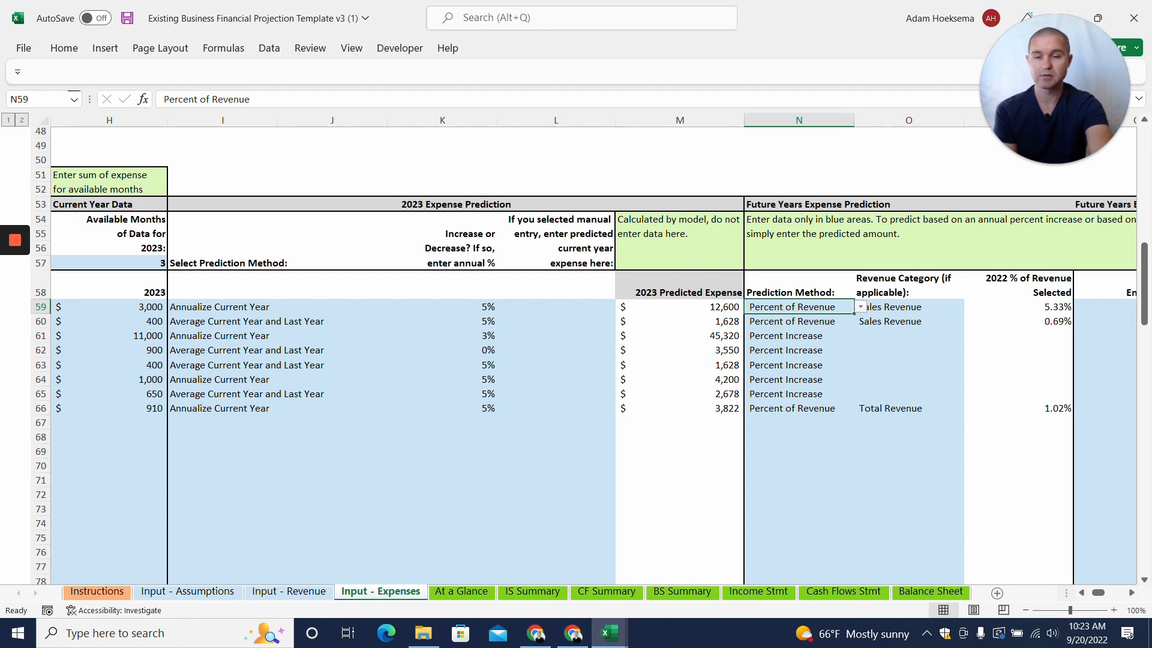
Set the revenue category for Inventory - Vendor 1 to Total Revenue and check its percentage of the selected revenue.
left_click(903, 307)
left_click(971, 307)
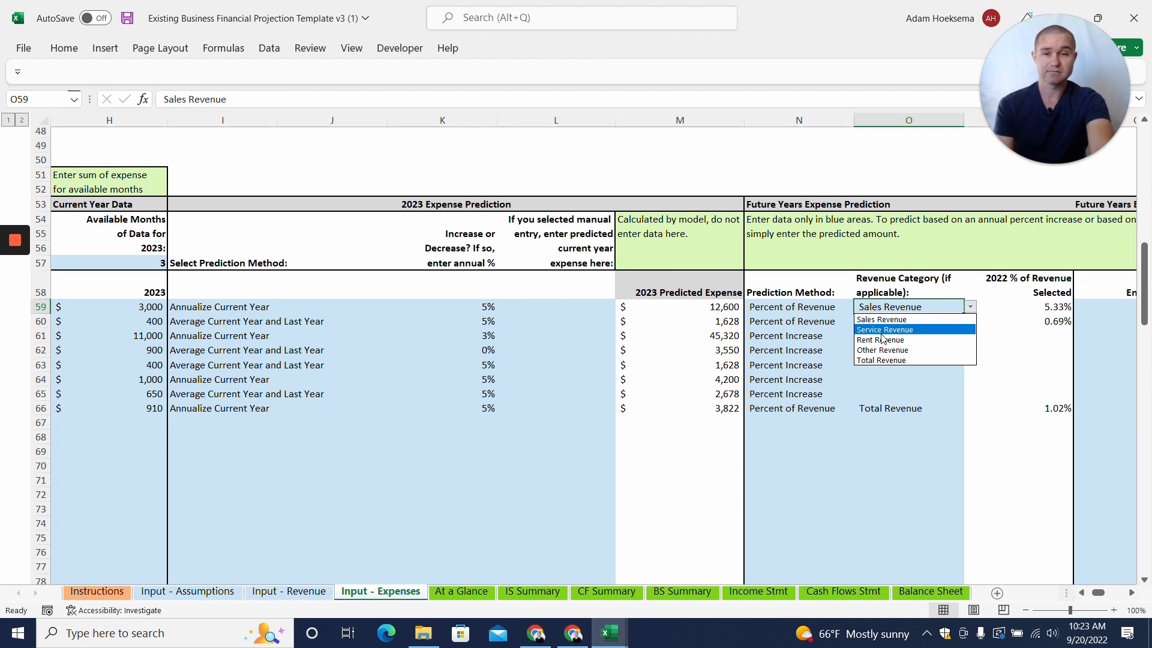
left_click(899, 360)
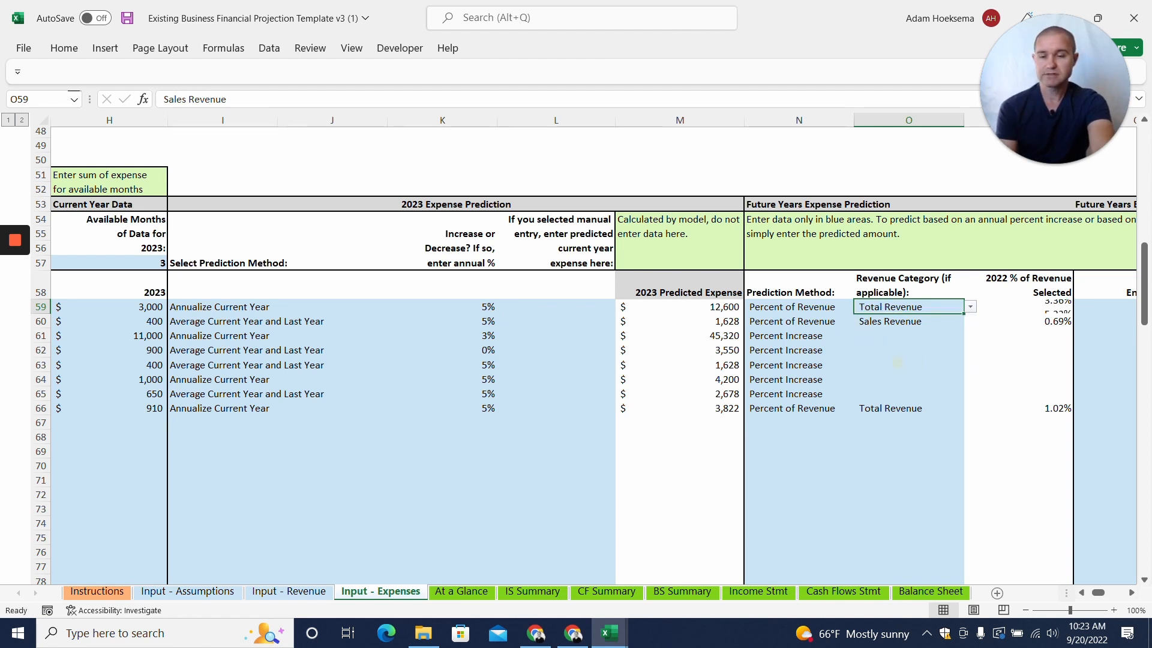
left_click(1028, 308)
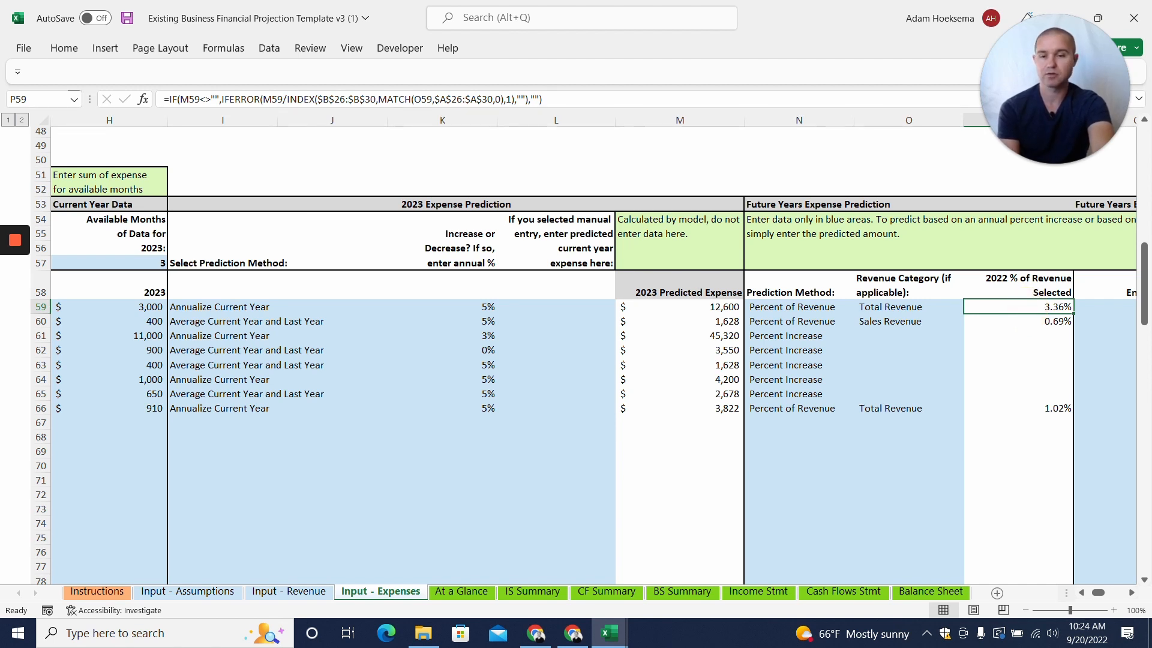
Set the 2024 percentage of revenue for Inventory - Vendor 1 to 2%.
key("Right")
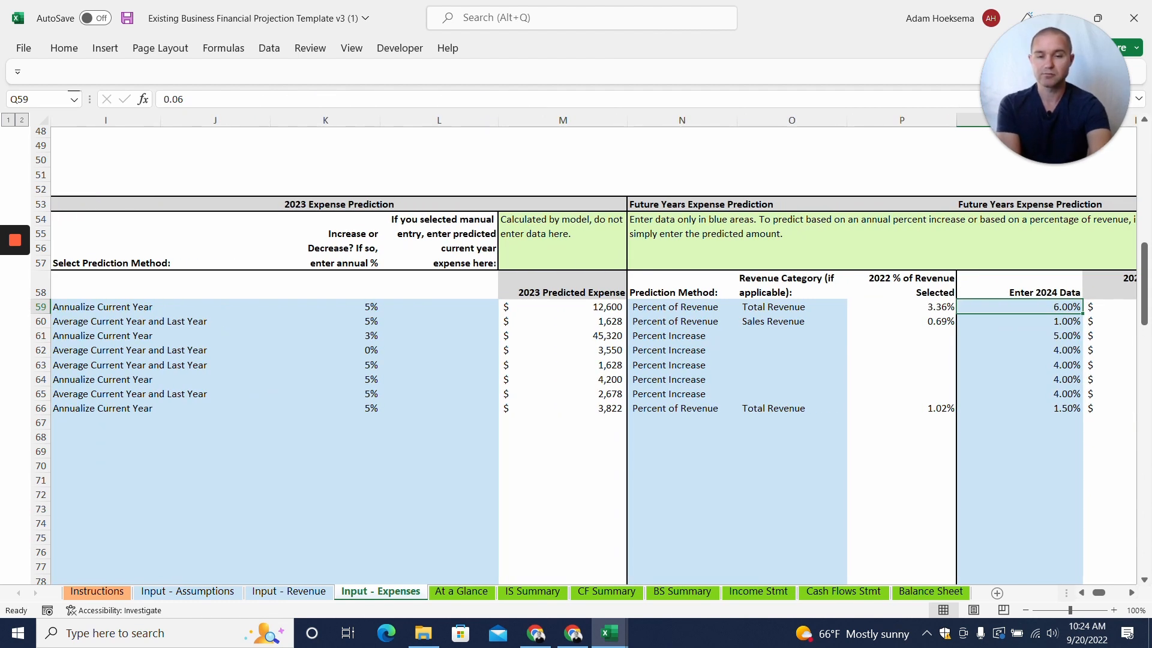
type("2")
key("Return")
key("Up")
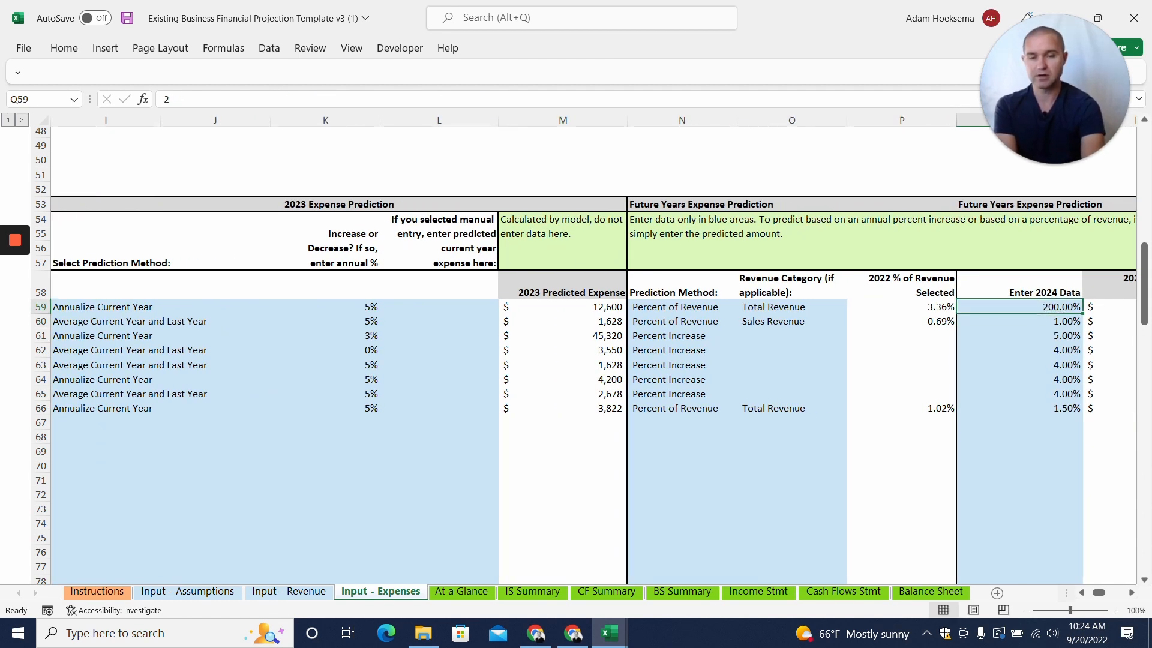
type("2%")
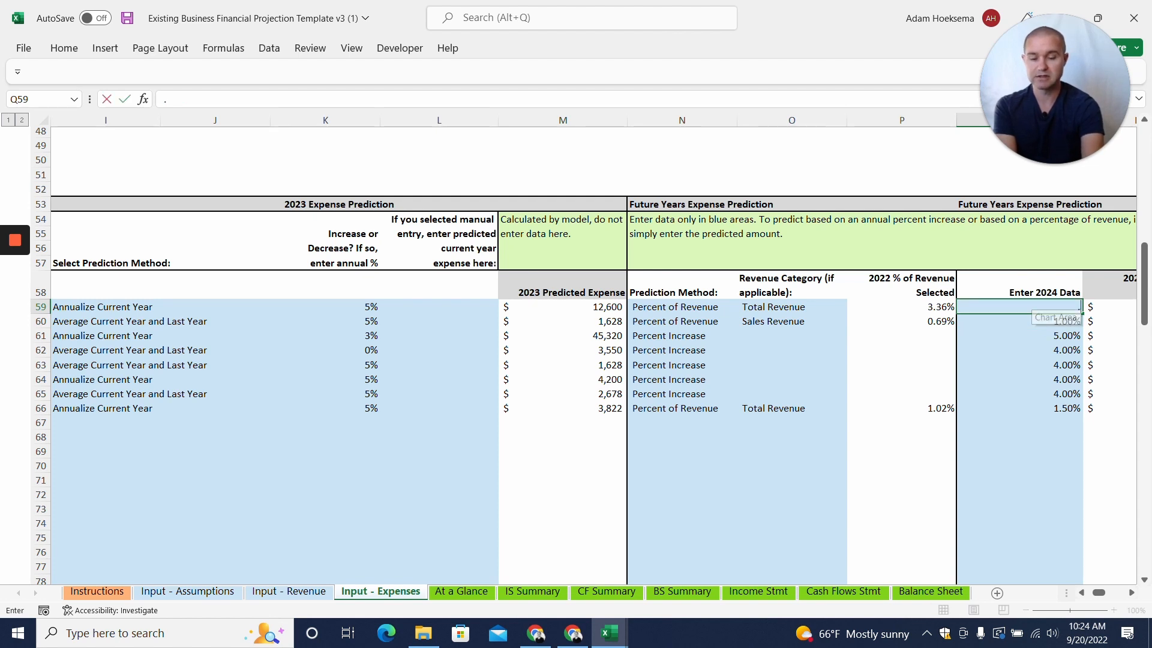
key("Return")
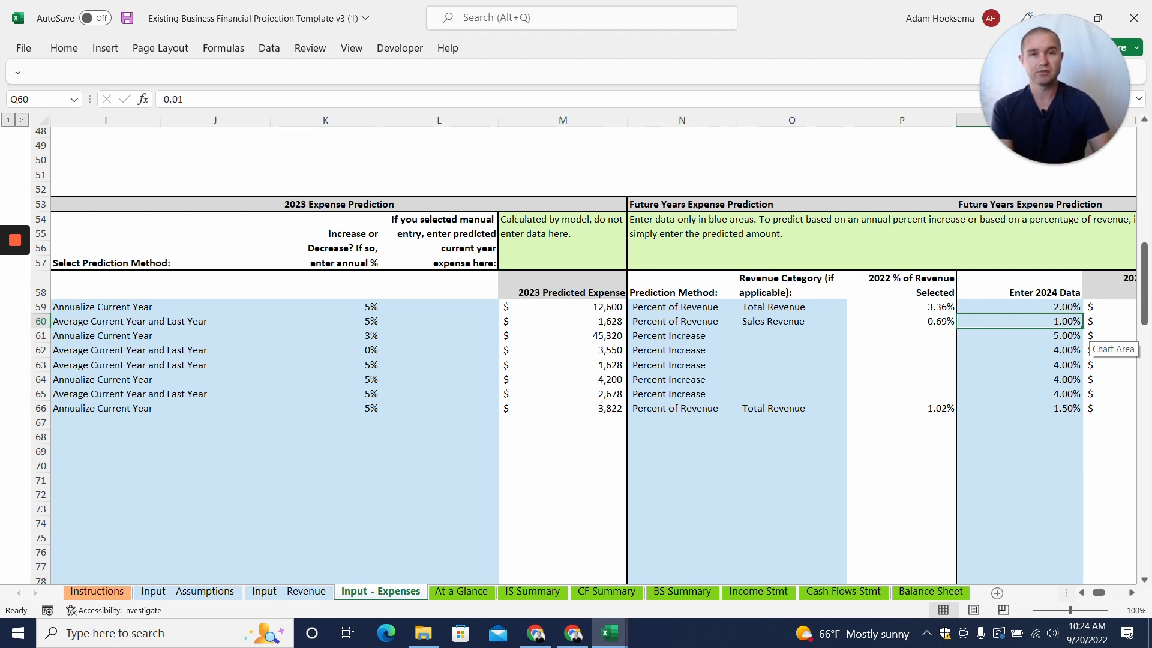
Trace the Percent Increase prediction for Direct Labor - Other from the 2023 predicted expense through 2024 to 2025.
left_click(696, 351)
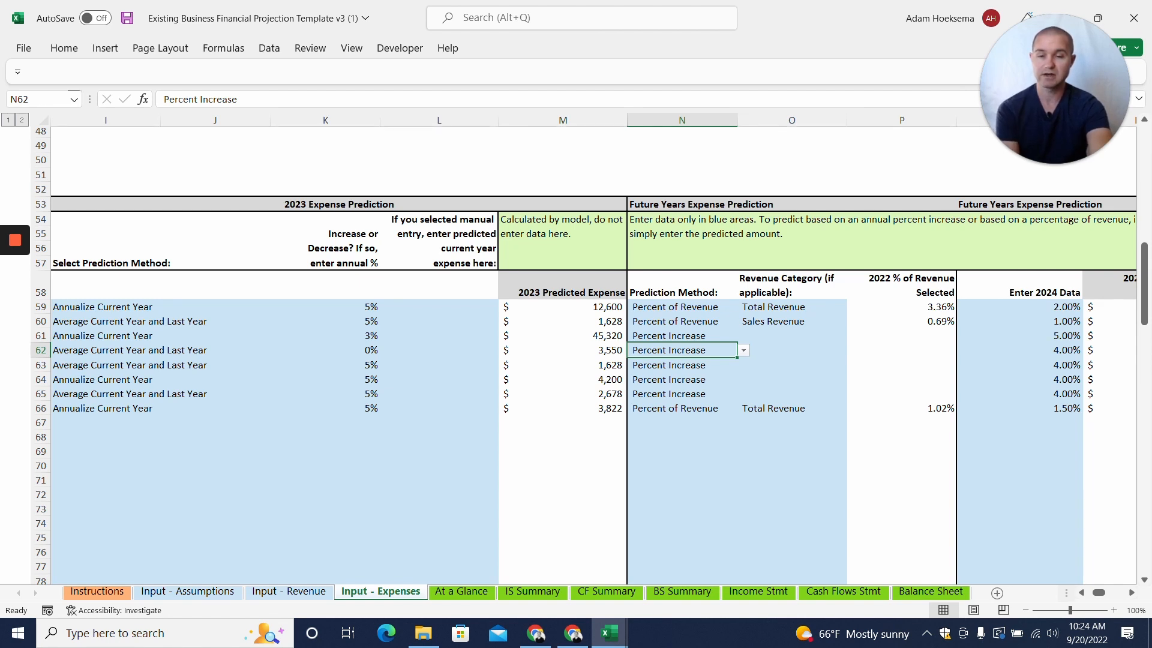
left_click(1056, 350)
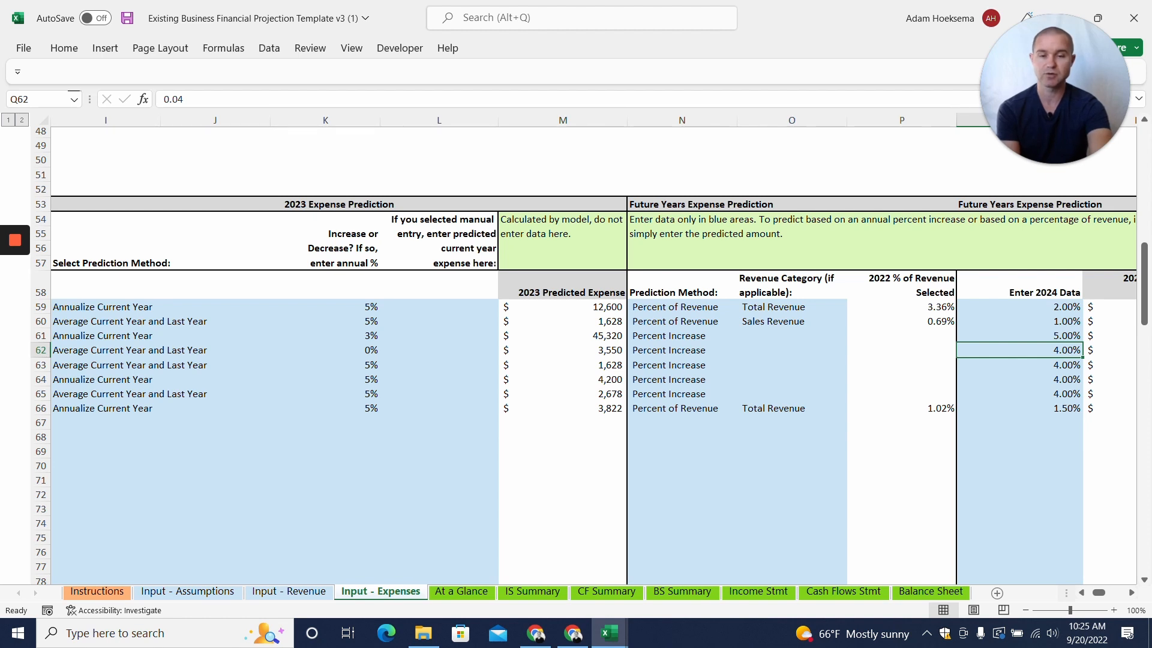
key("Right")
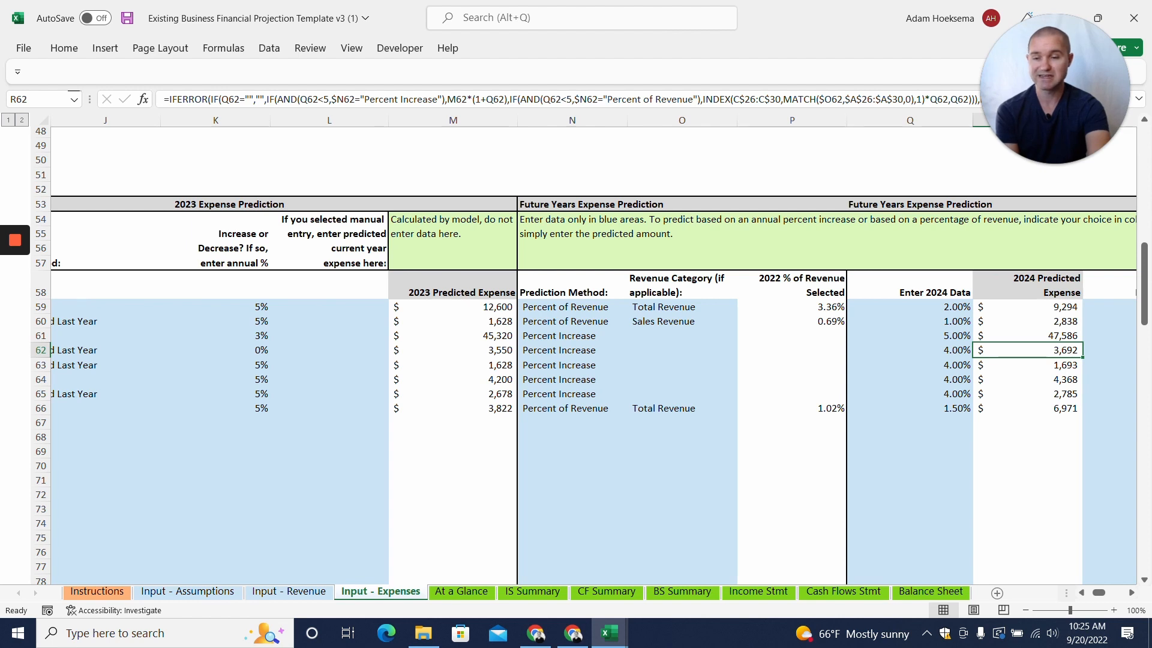
left_click(480, 350)
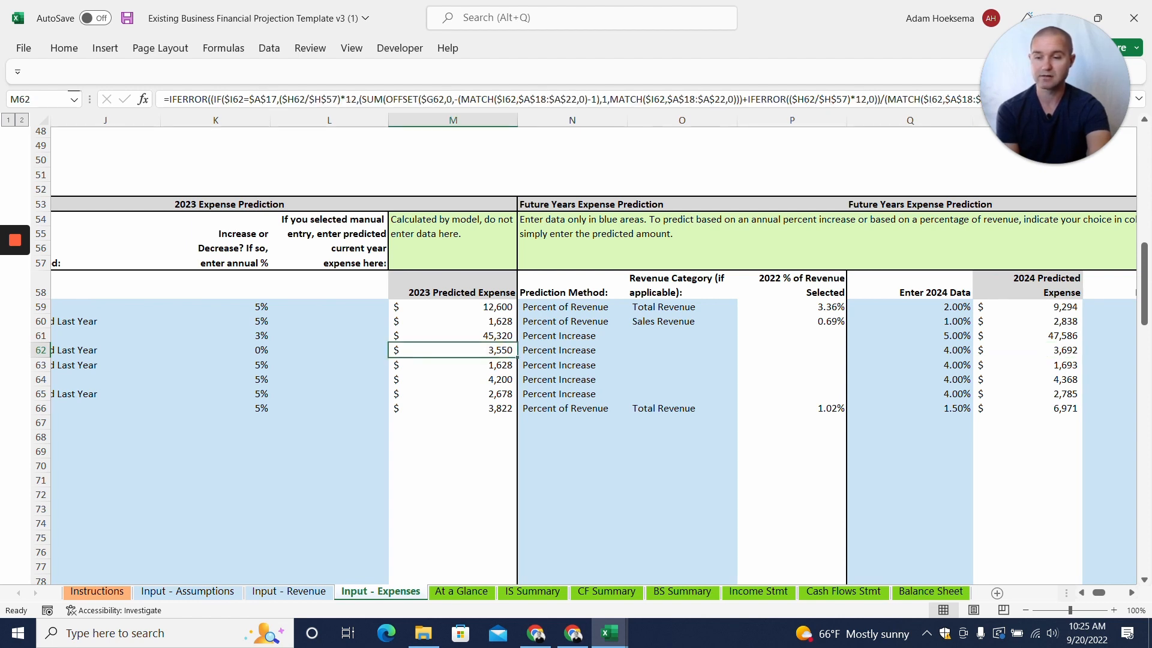
left_click(1069, 353)
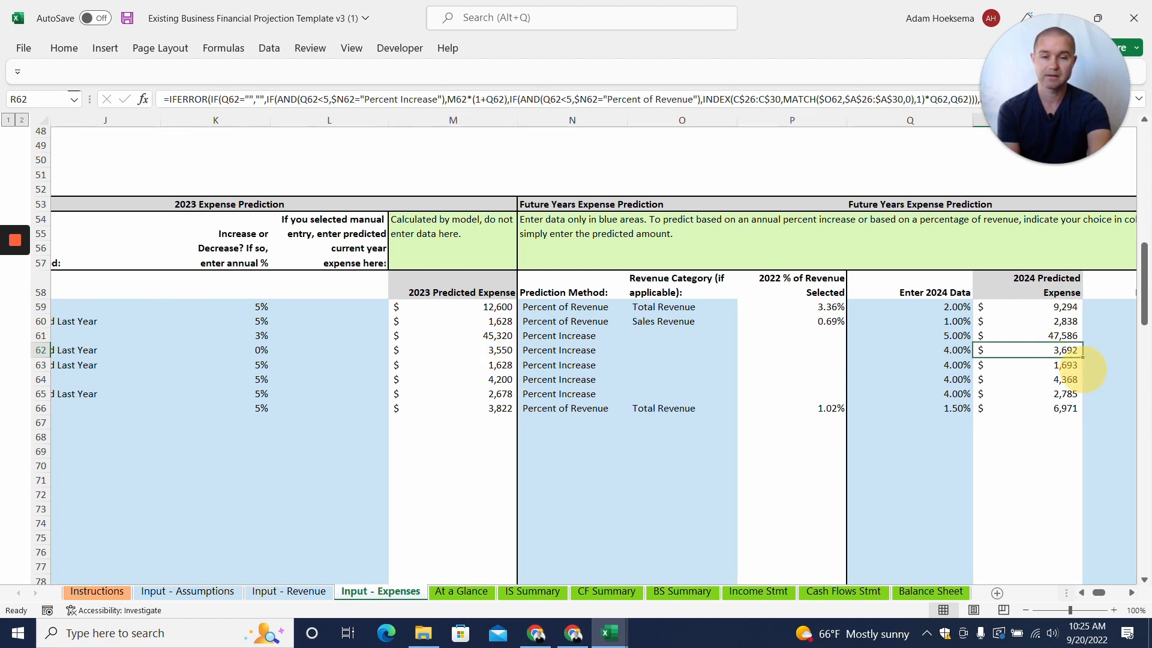
key("Right")
key("Right")
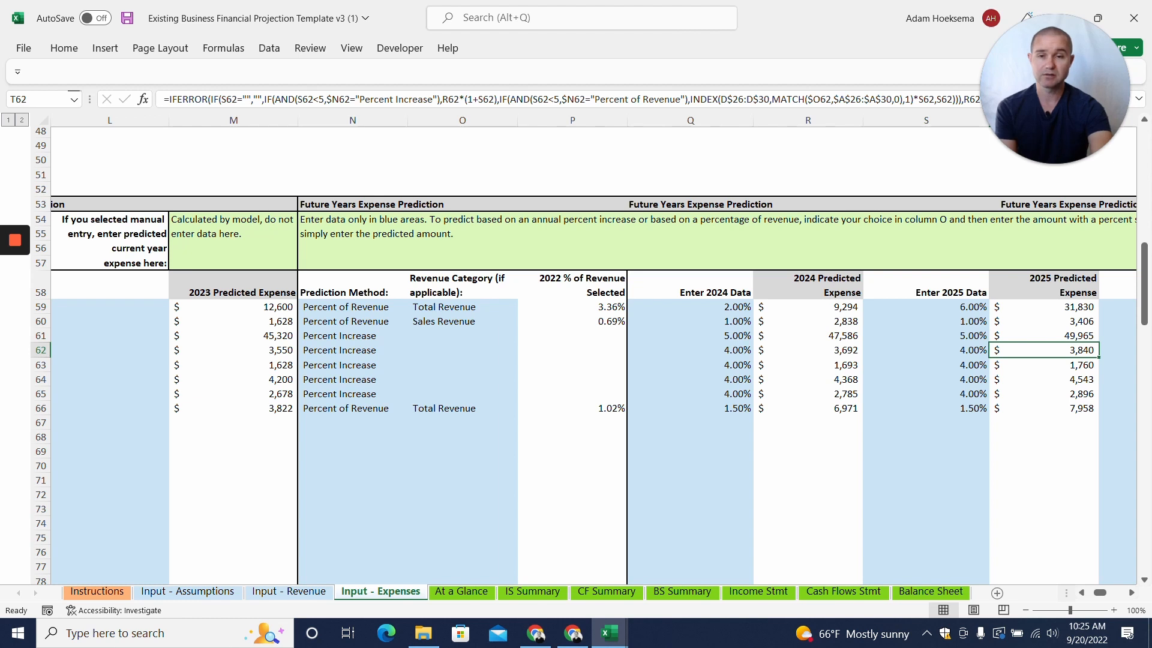
Set the 2025 data for the Electric expense to a manual amount of 5000 and check its predicted expenses through 2026.
left_click(967, 406)
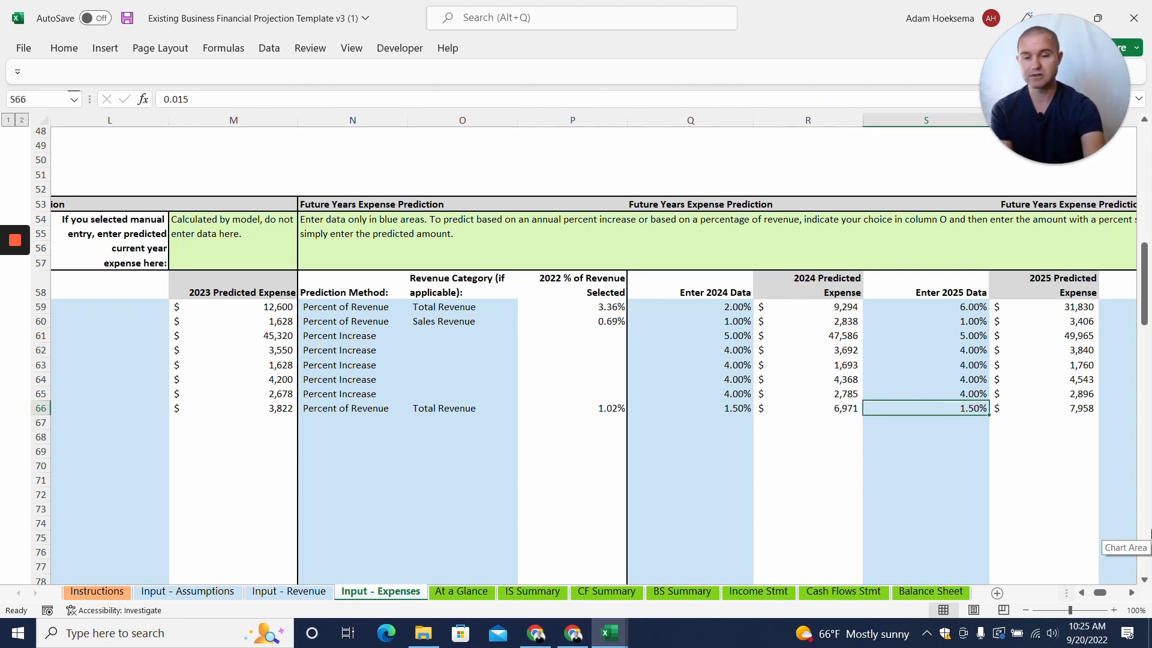
type("50000")
key("BackSpace")
key("Return")
key("Up")
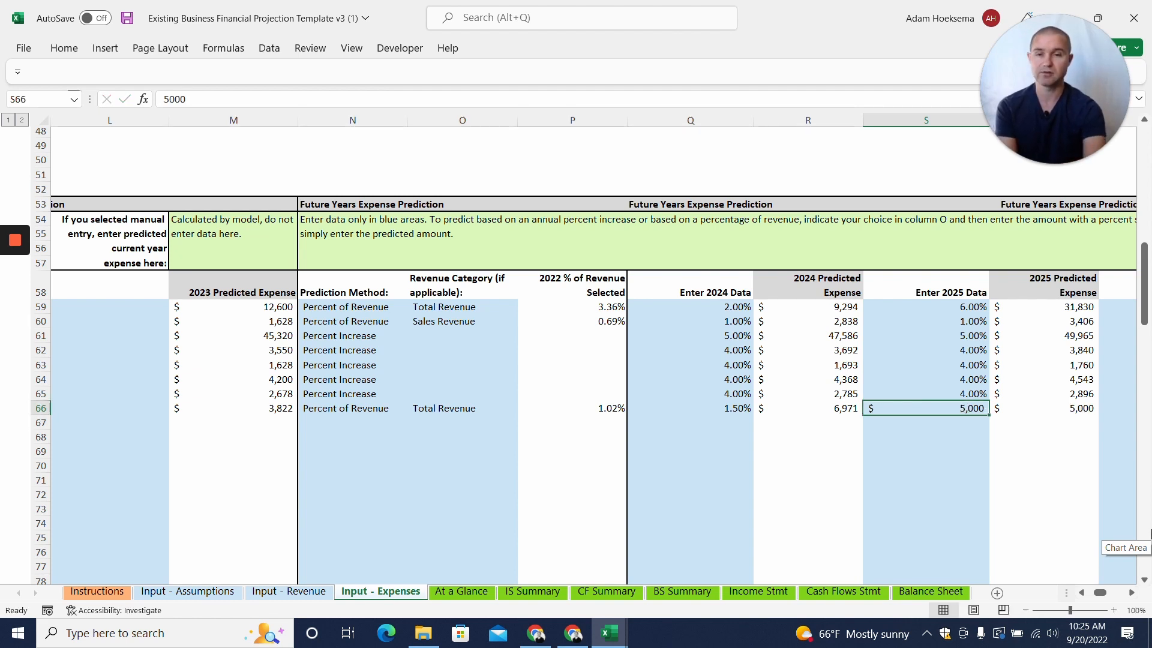
key("Right")
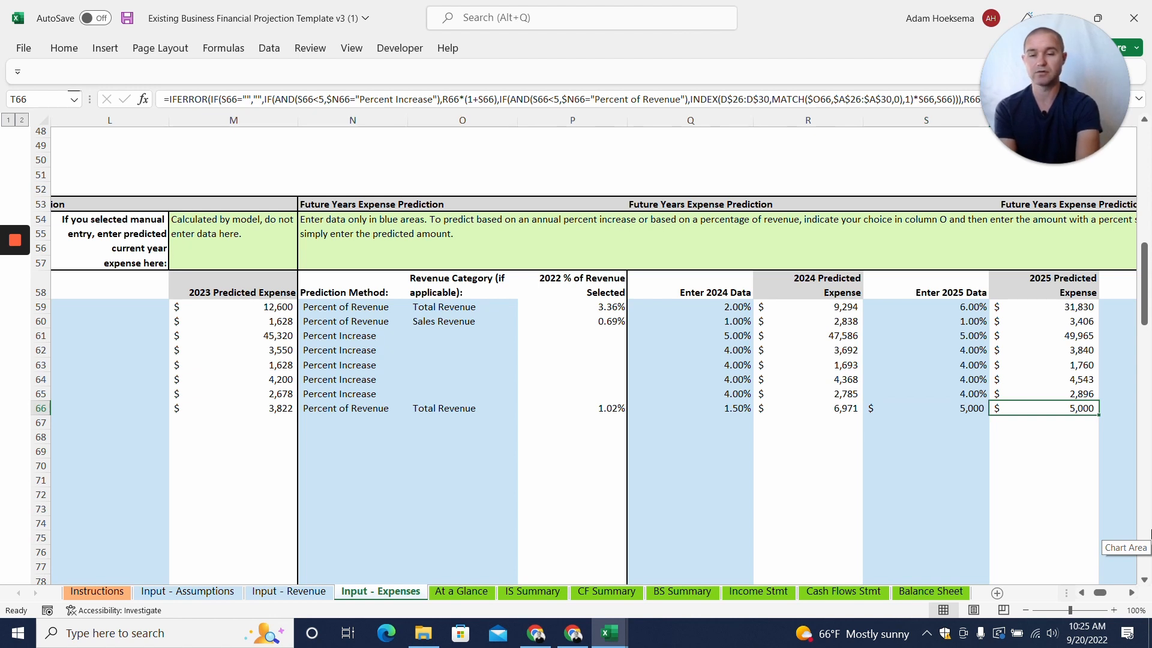
key("Right")
key("Right")
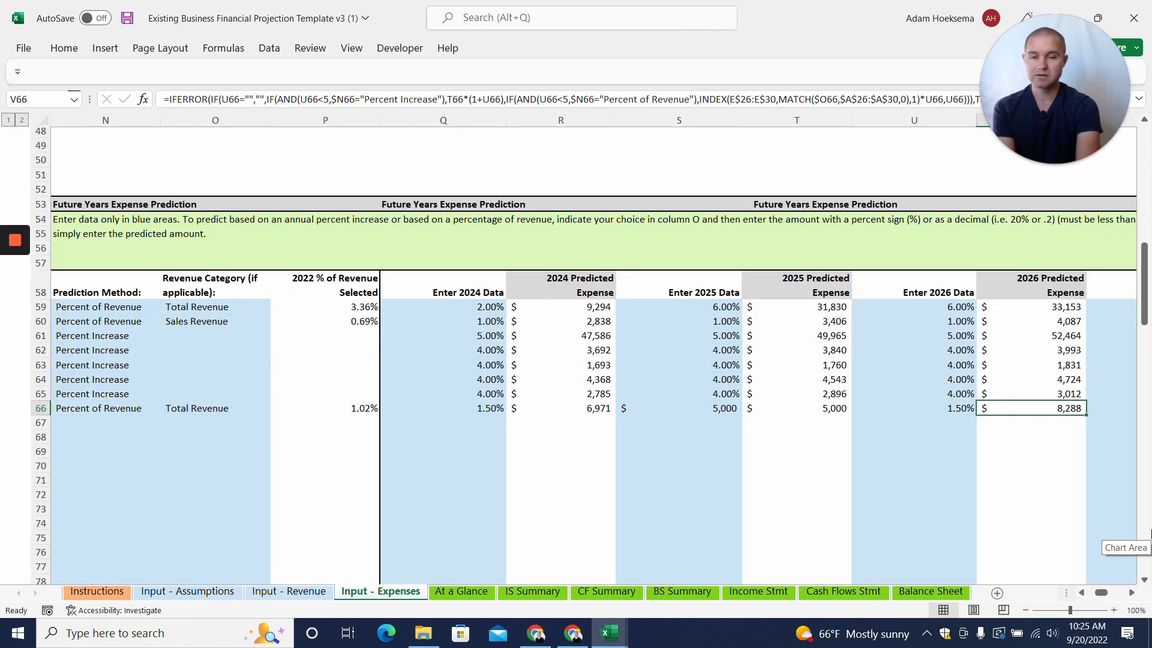
key("Right")
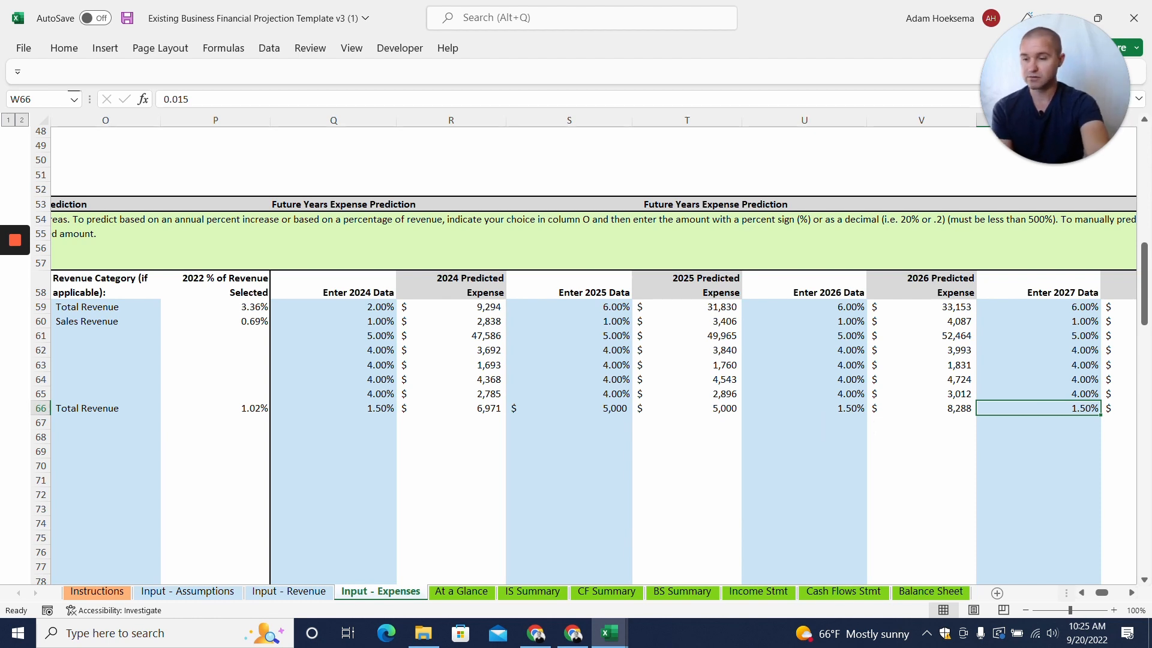
Examine the optional Salaries Prediction Tool and compare it with the direct labor lines entered in the Expense Prediction Tool.
left_click_drag(1106, 596, 1049, 594)
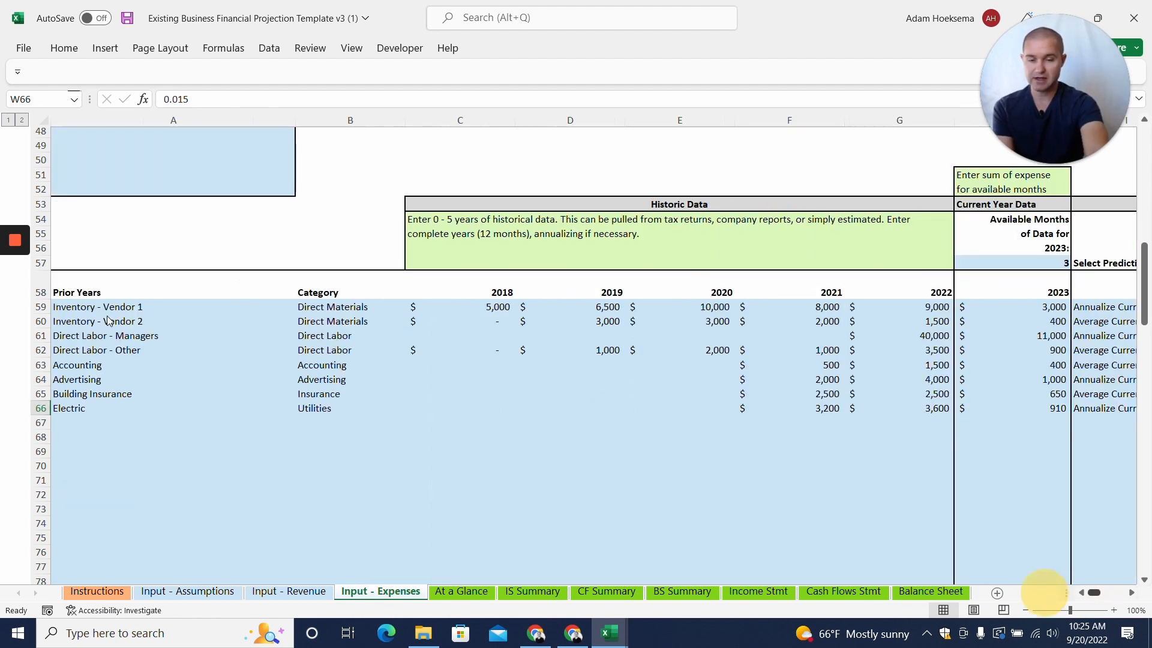
scroll(192, 400, "down", 9)
scroll(189, 408, "down", 15)
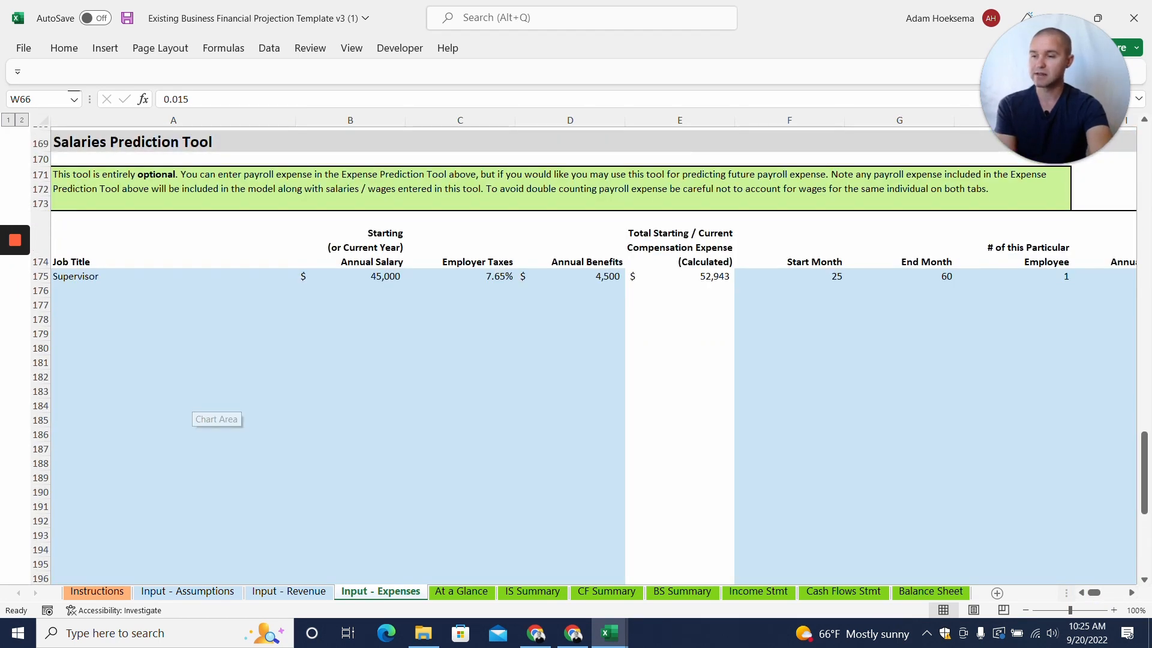
scroll(228, 324, "up", 18)
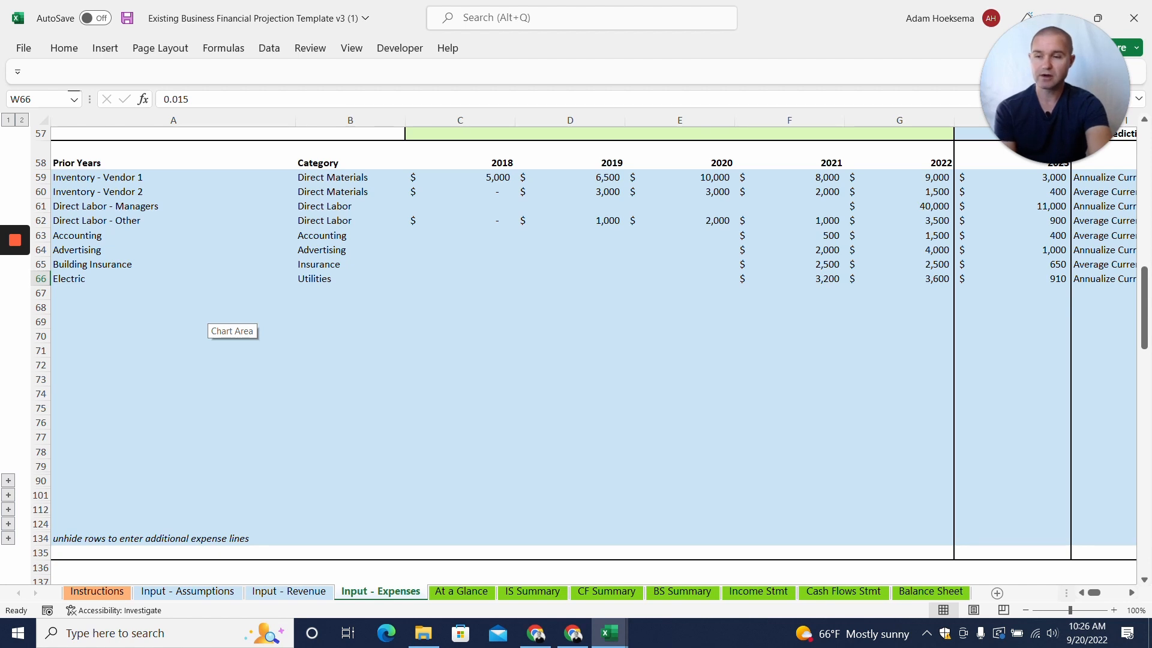
scroll(231, 318, "down", 20)
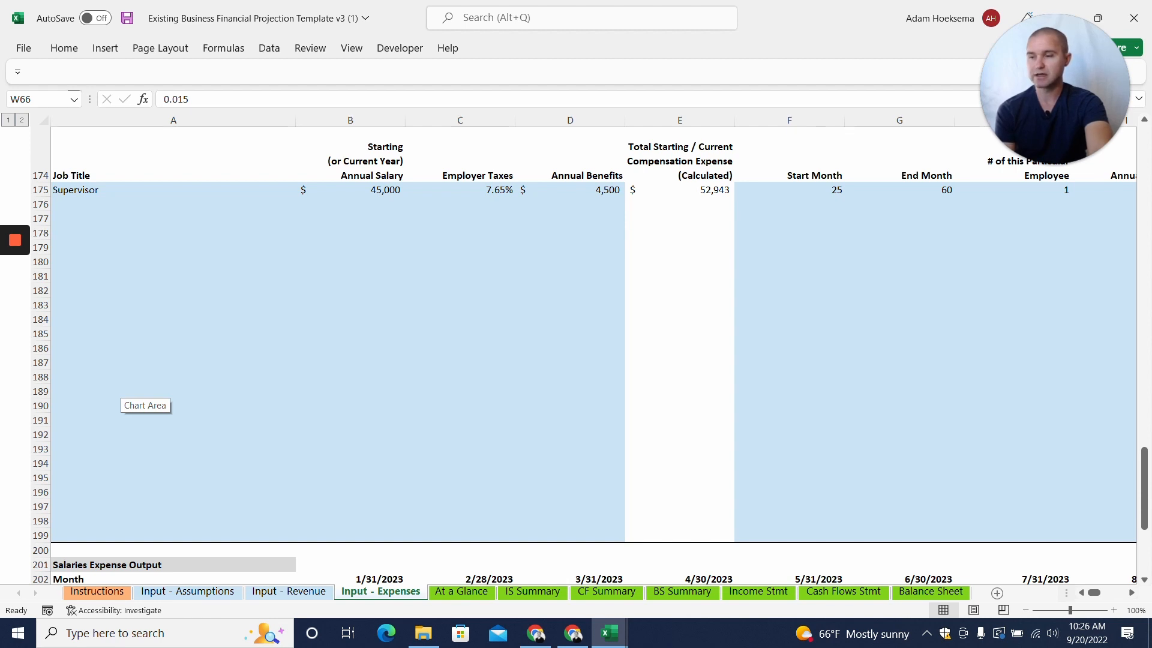
Review the Supervisor's annual salary, employer taxes, annual benefits, start month and end month in the Salaries Prediction Tool.
left_click(88, 244)
left_click(381, 188)
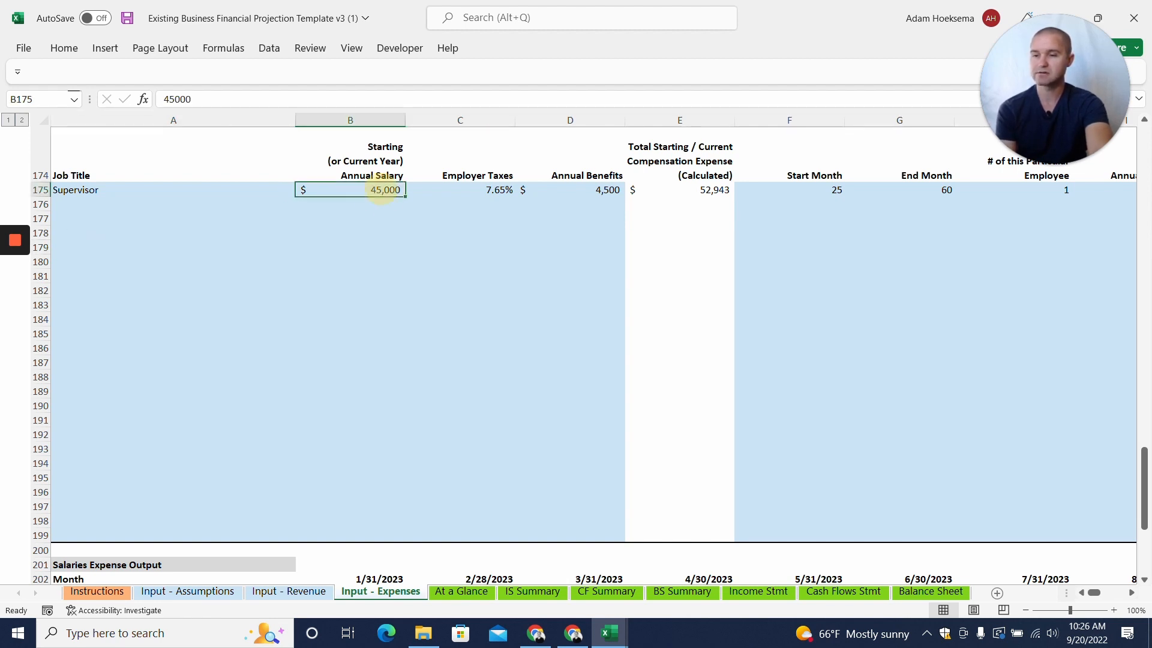
left_click(486, 186)
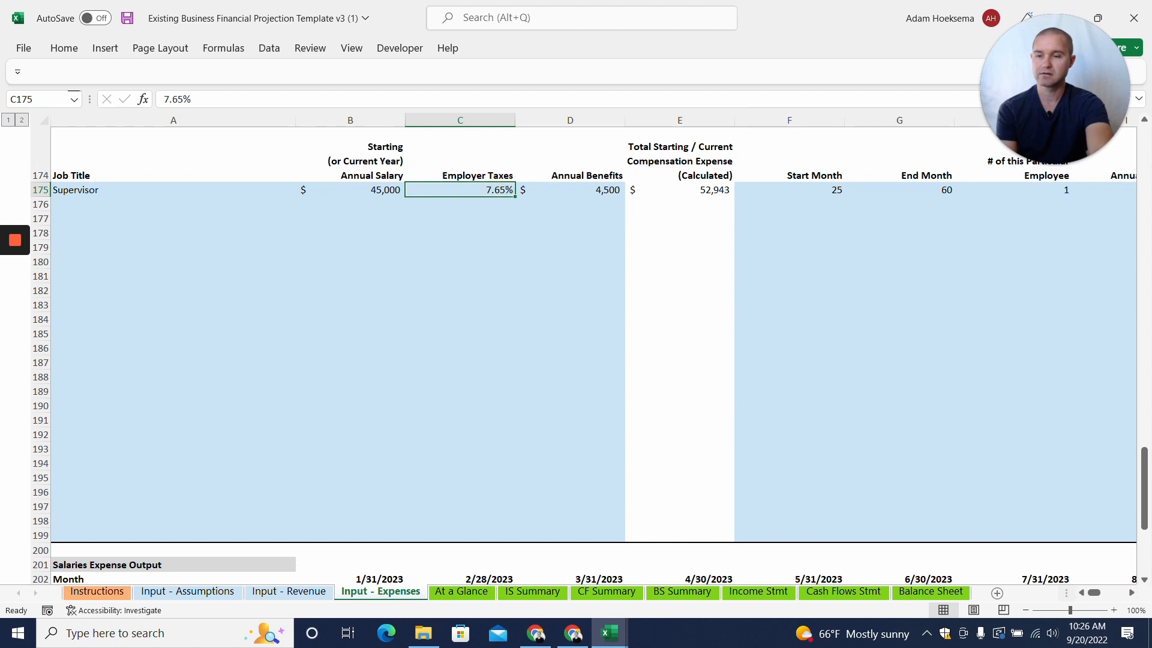
left_click(592, 186)
left_click(818, 186)
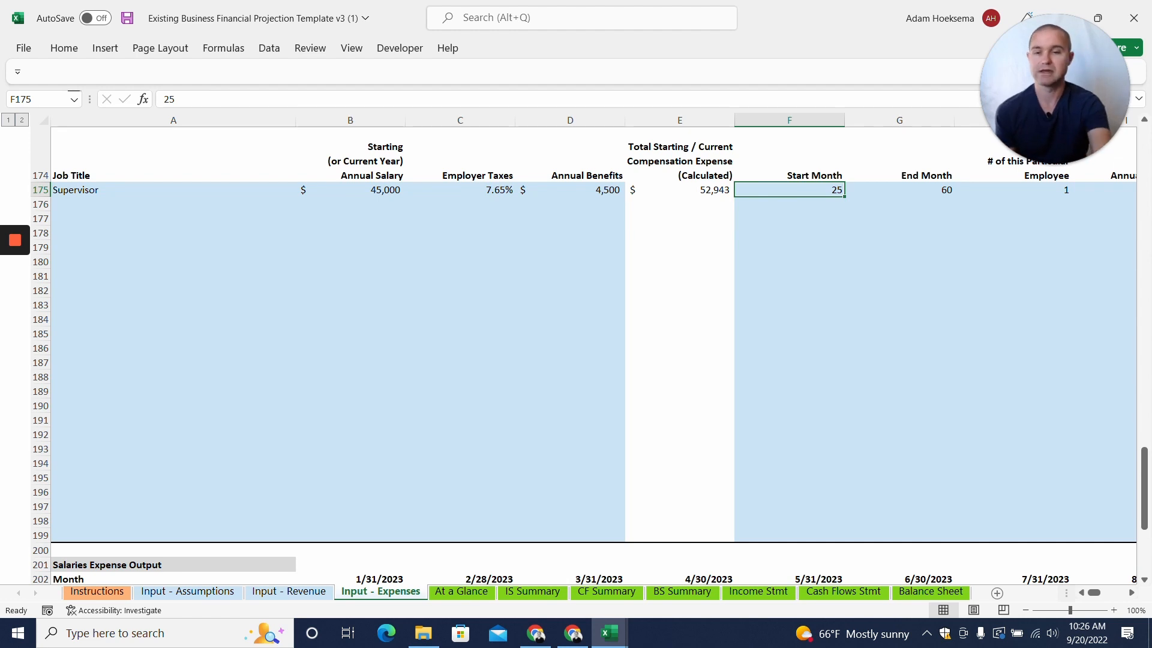
left_click(929, 185)
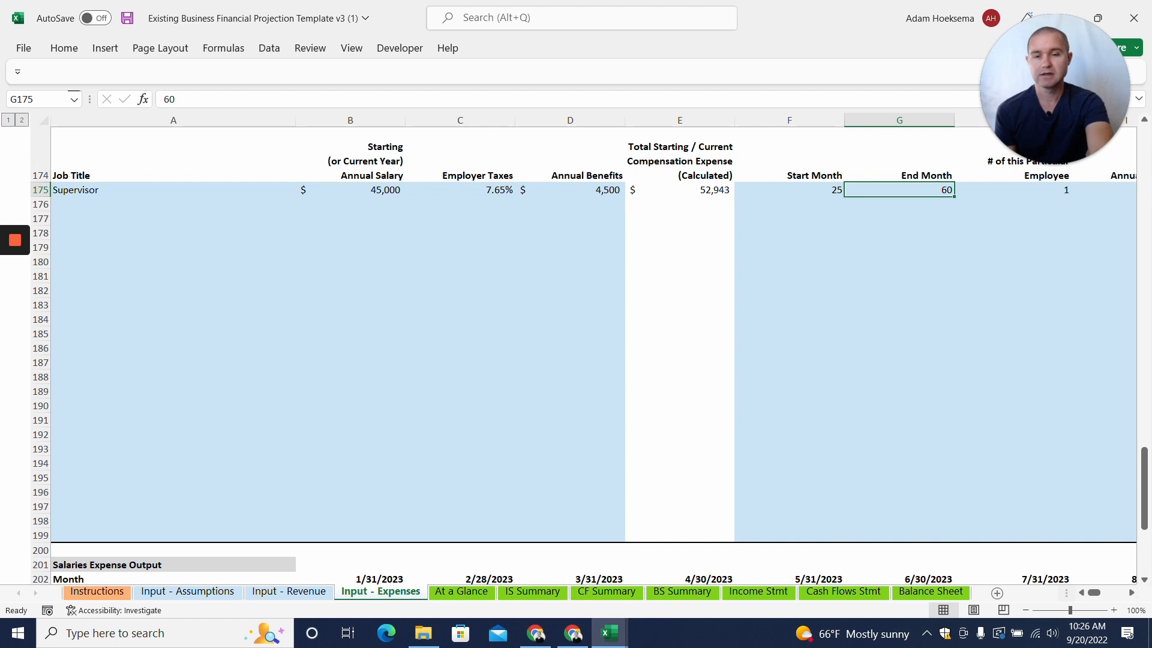
Try setting the number of Supervisor employees to 3, and undo the change.
scroll(589, 355, "up", 1)
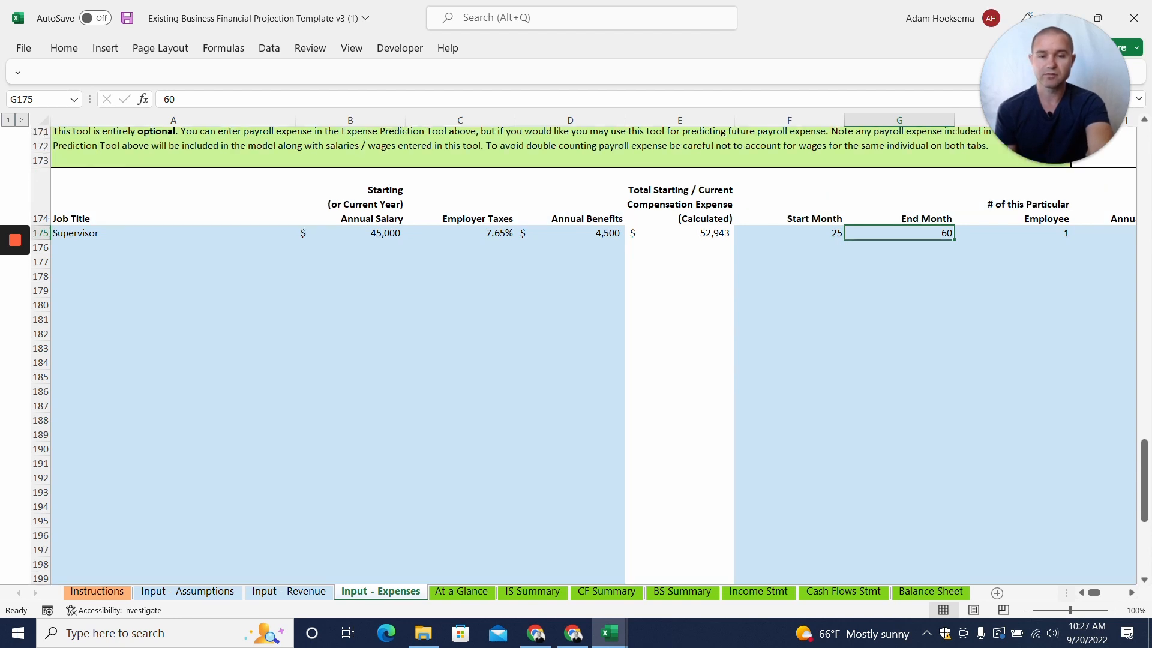
left_click(1042, 231)
scroll(590, 355, "right", 2)
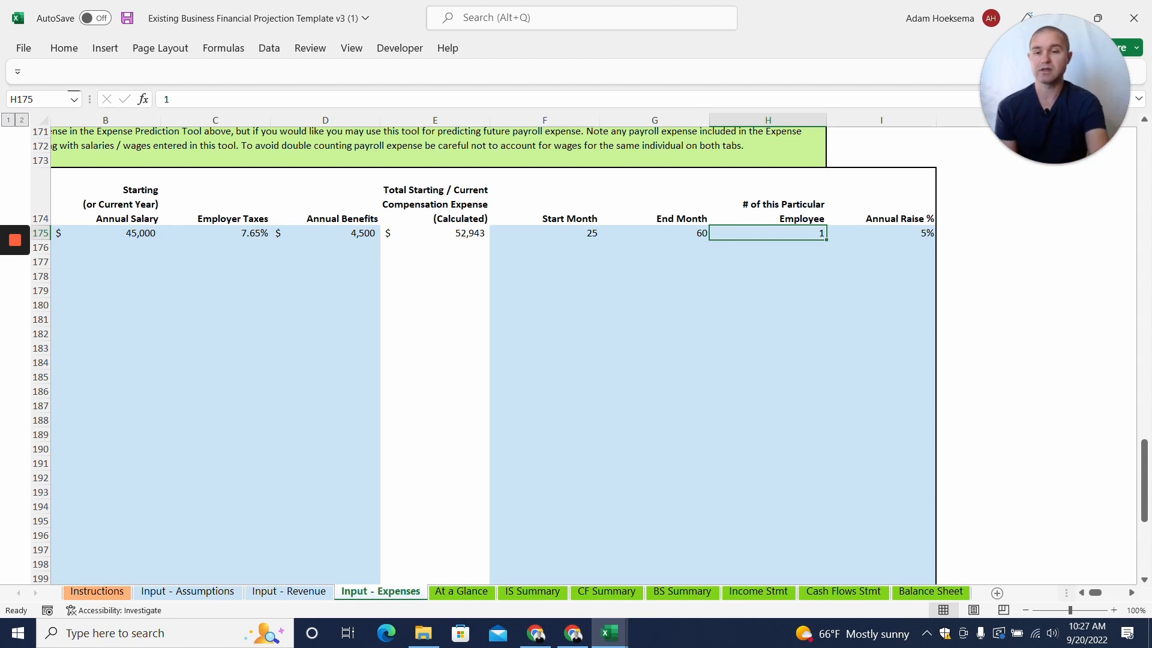
type("3")
key("Return")
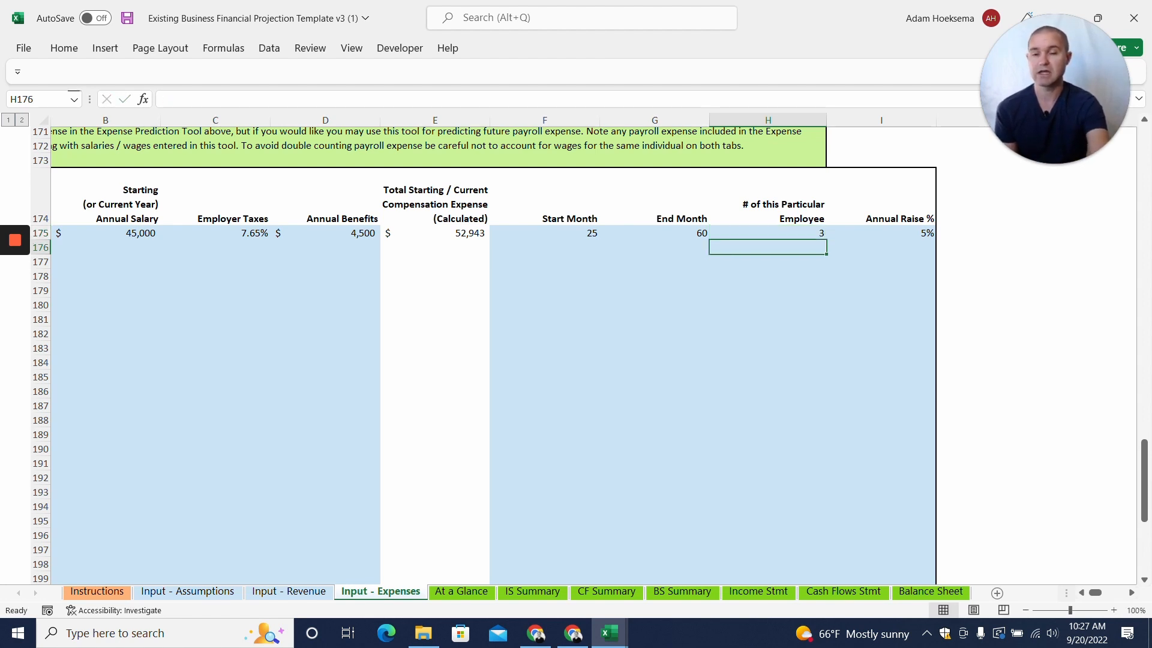
key("ctrl+z")
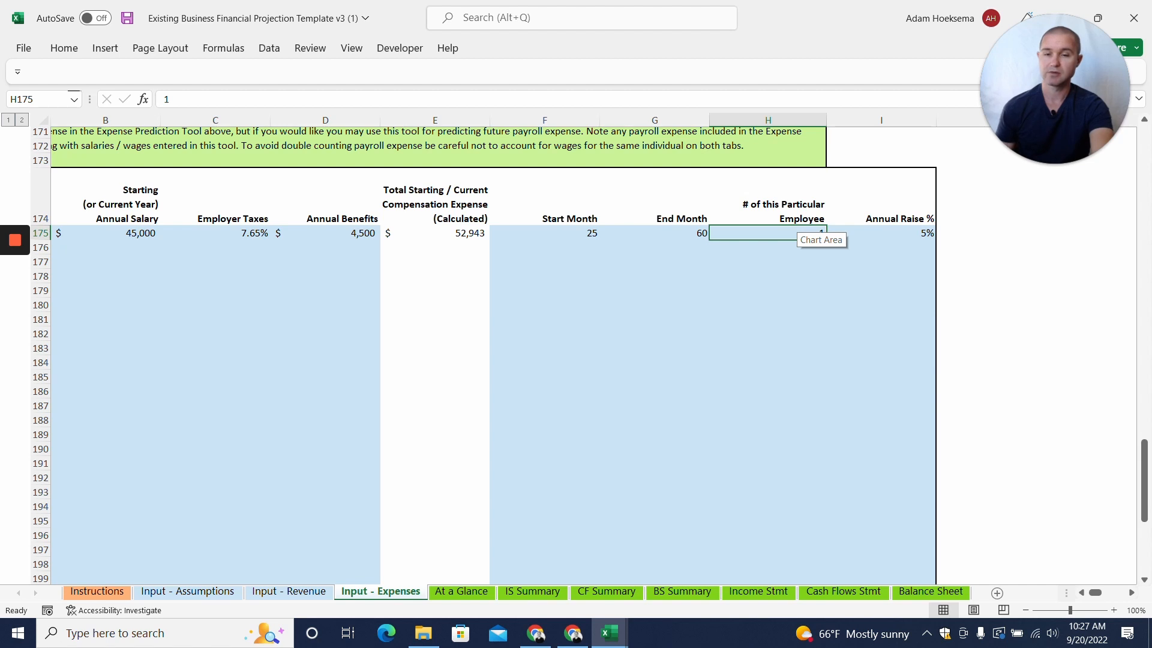
Check the Supervisor's annual raise percentage and the monthly Salaries Expense Output.
left_click(861, 232)
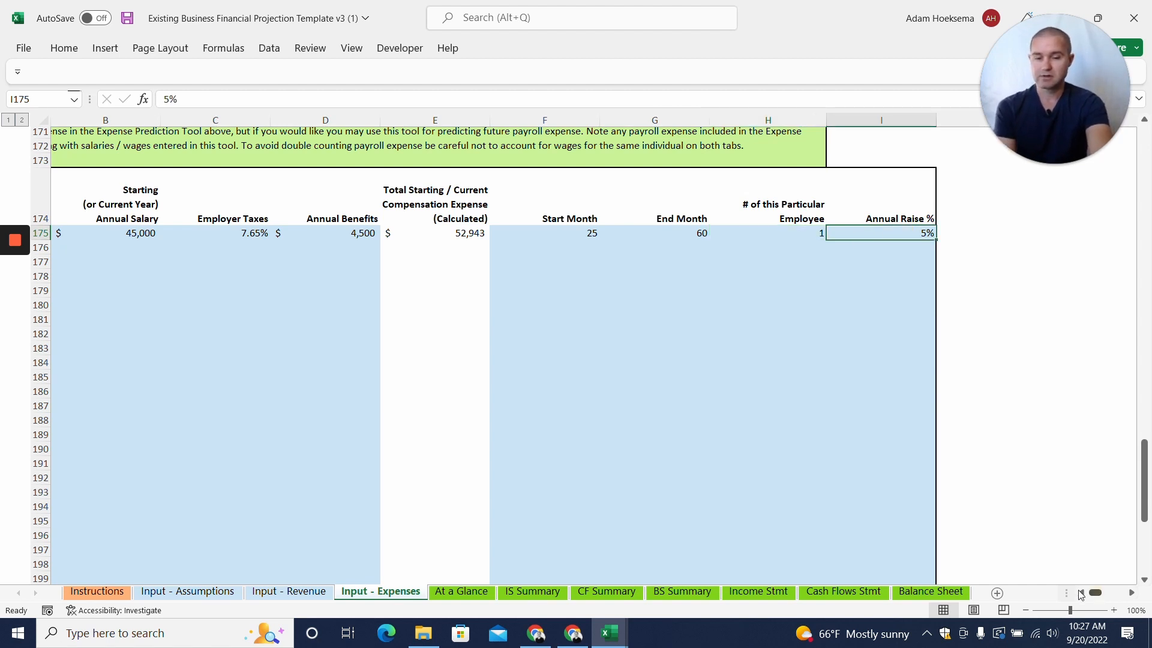
left_click_drag(1095, 592, 1030, 592)
scroll(299, 367, "down", 5)
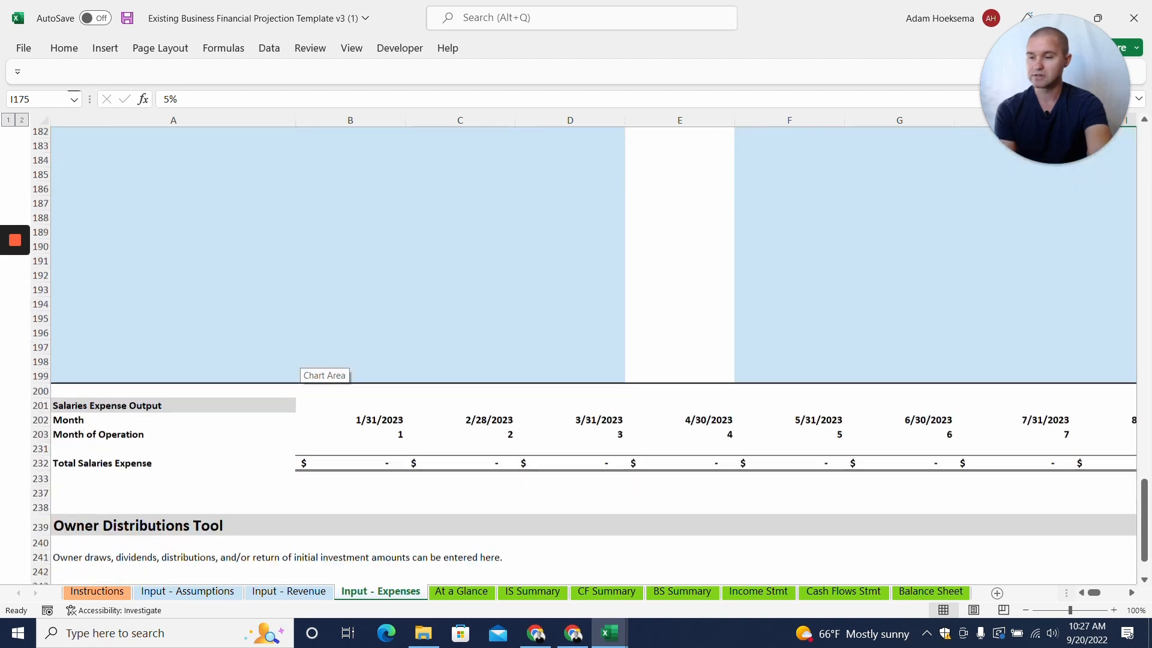
Review the Owner Distributions Tool and its entry cells for the first three months of operation.
scroll(299, 367, "down", 4)
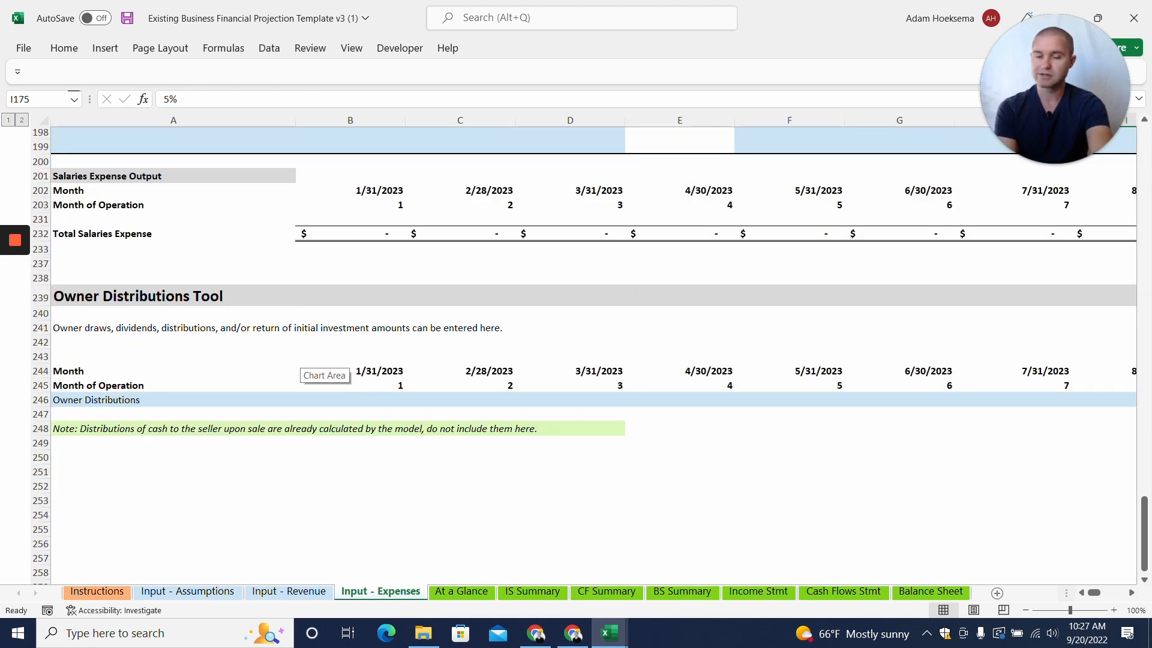
left_click(362, 399)
left_click(507, 399)
left_click(588, 400)
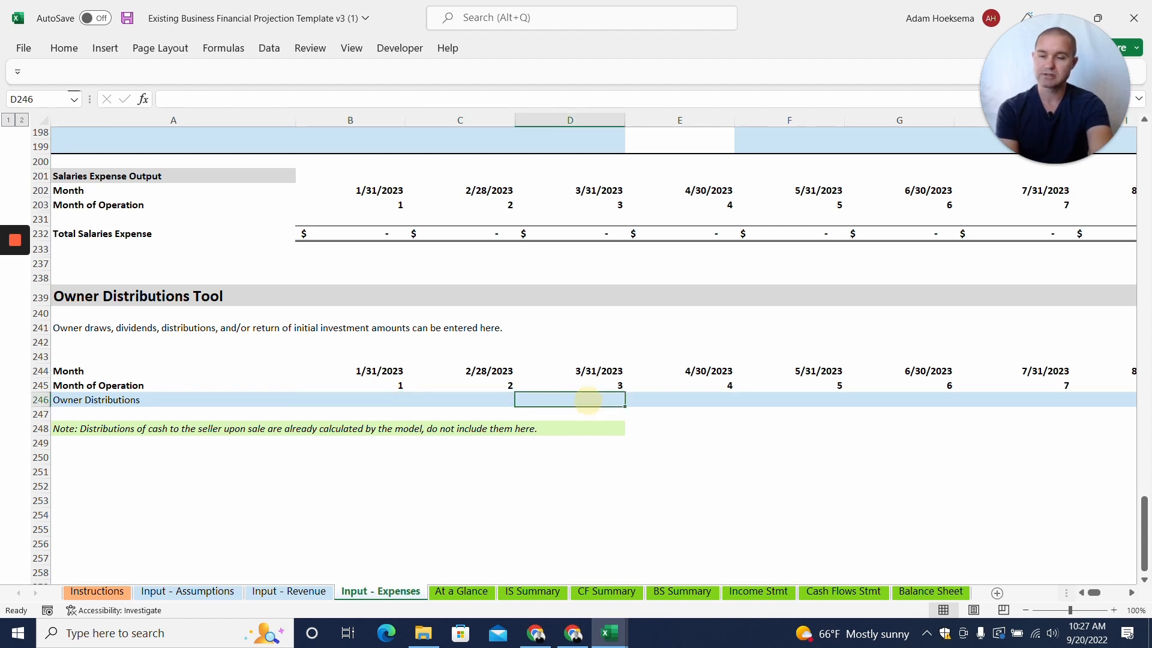
Open the At a Glance sheet to review the profit and loss summary.
left_click(471, 592)
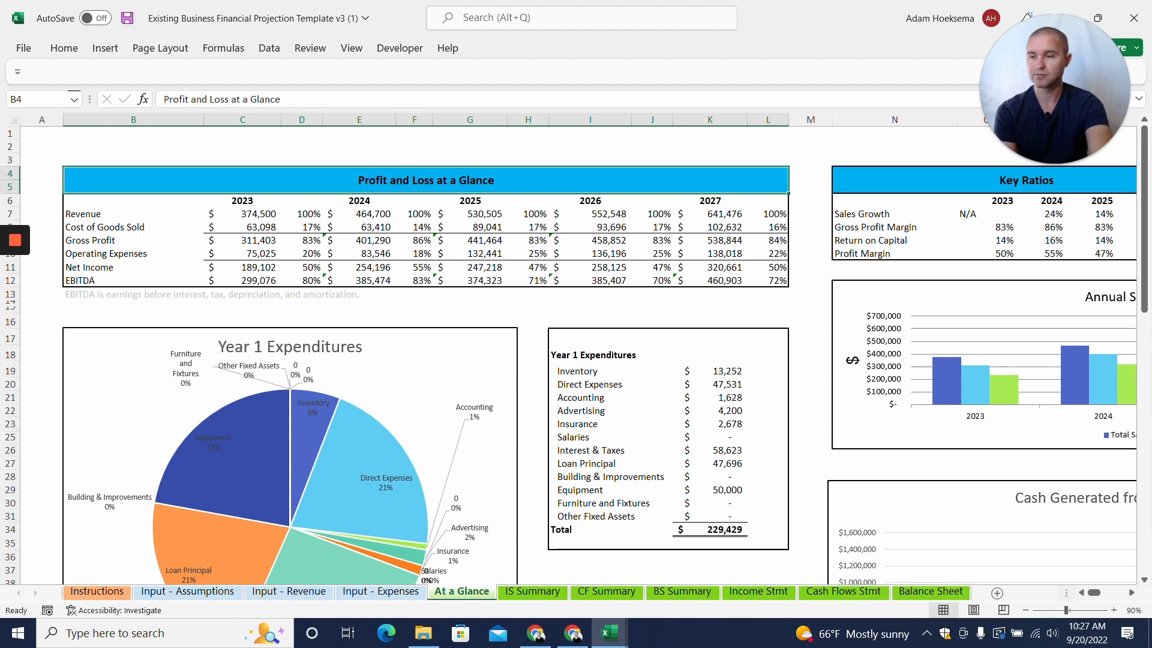